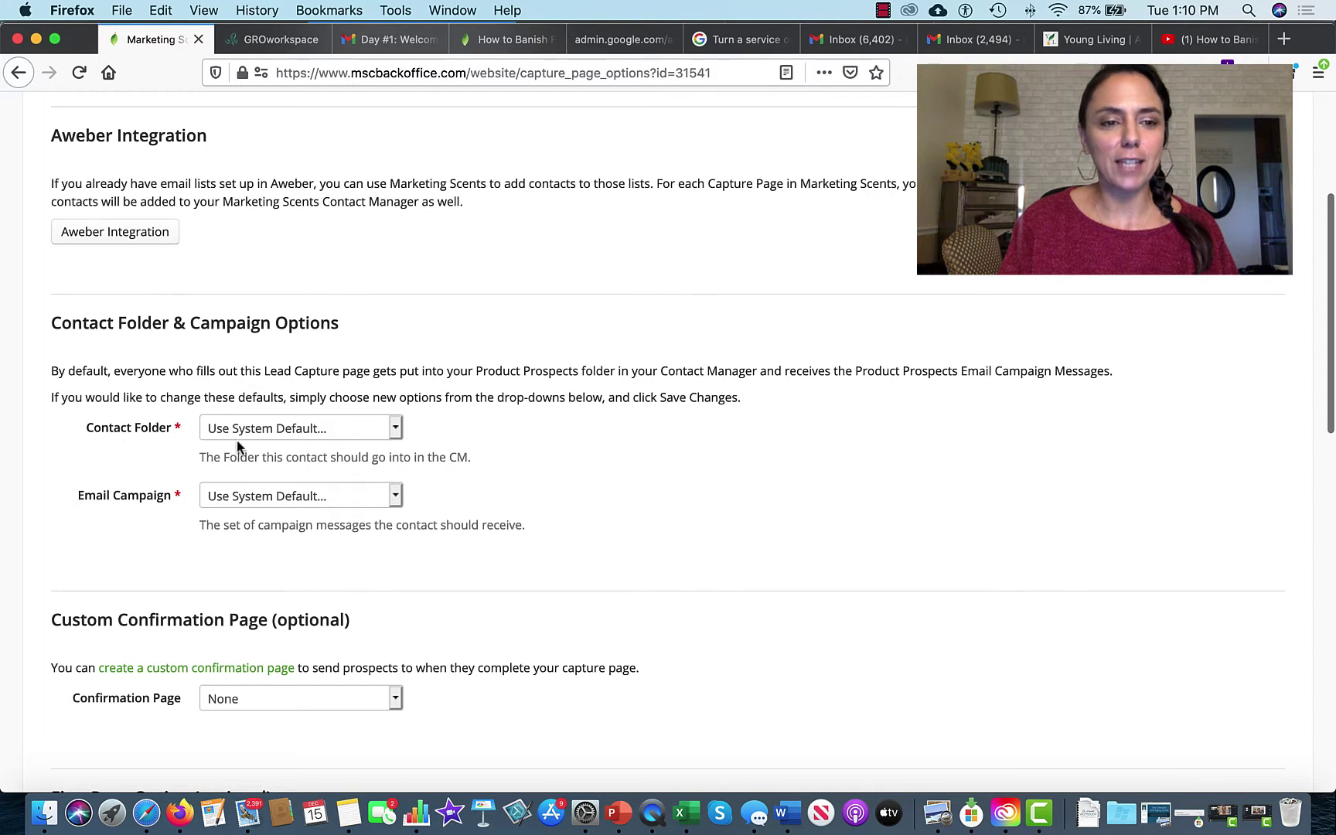
# Step: Choose 28 to Elevate in both the Contact Folder and Email Campaign dropdowns
pyautogui.click(394, 434)
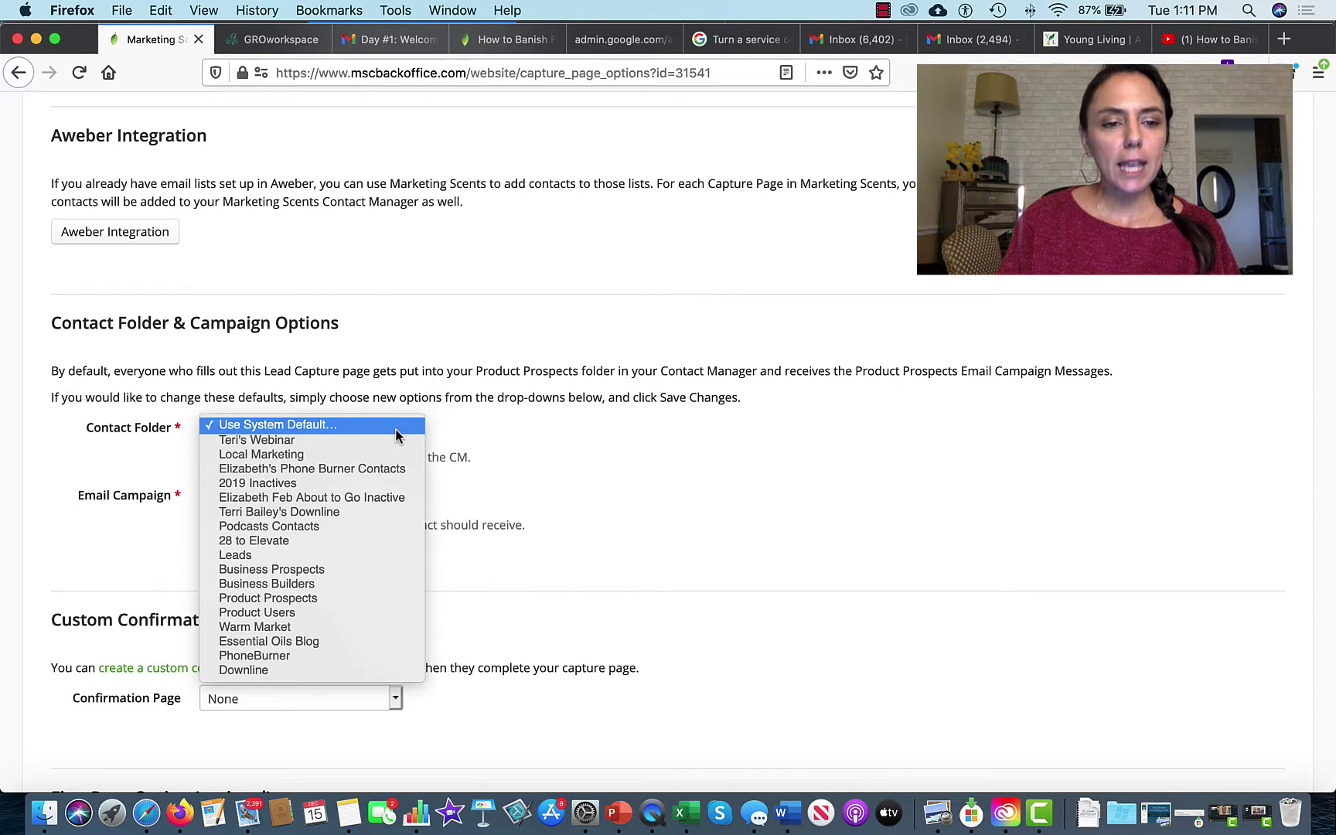
pyautogui.click(349, 540)
pyautogui.scroll(-1, 309, 464)
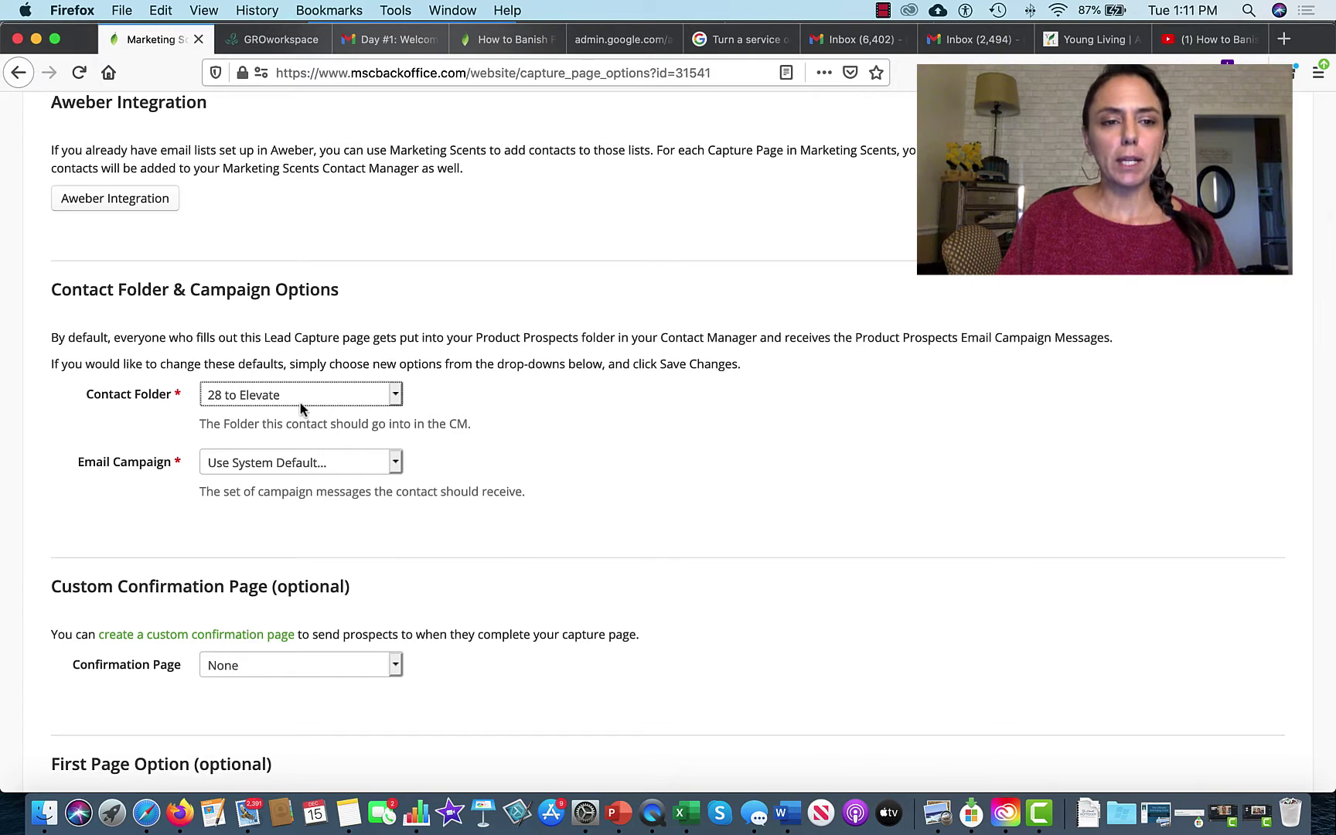
pyautogui.scroll(-2, 511, 561)
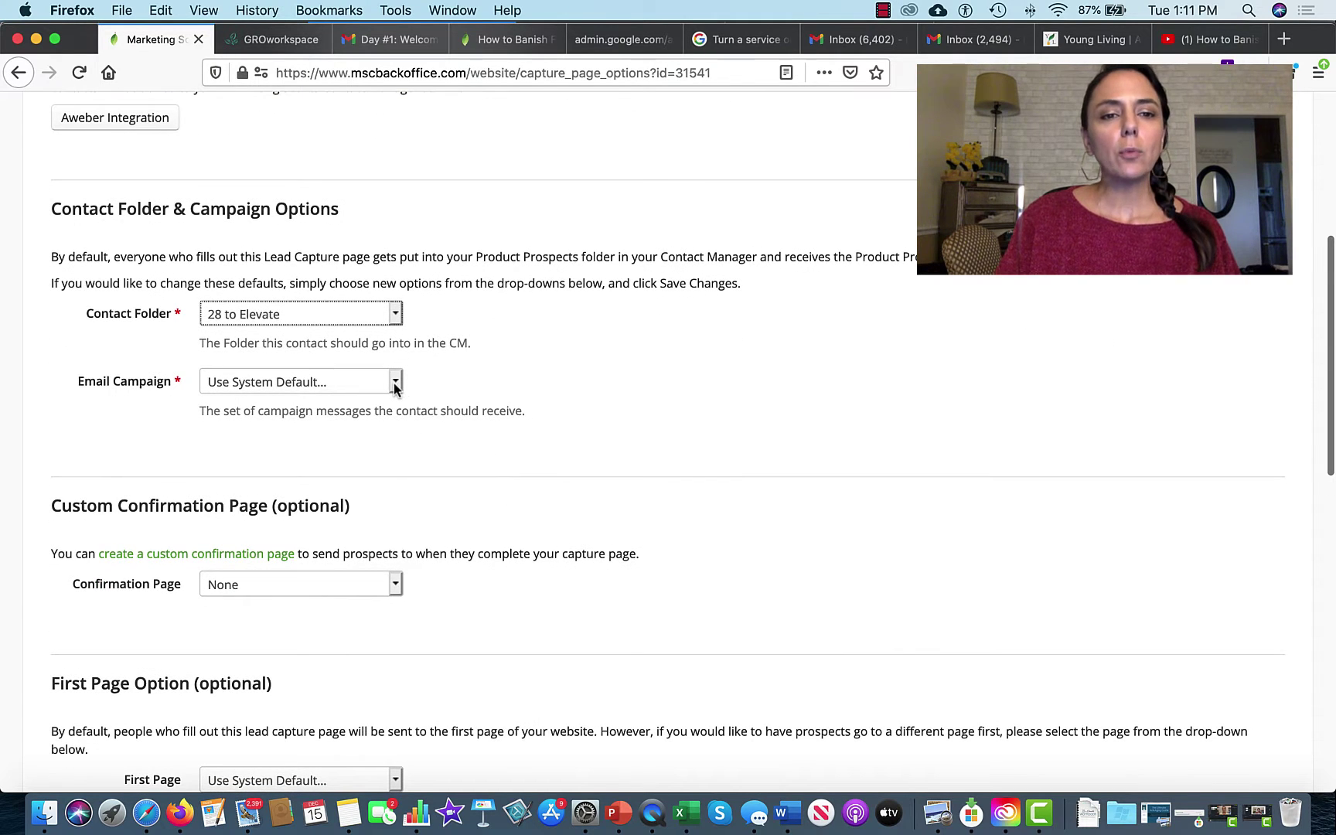
pyautogui.click(394, 384)
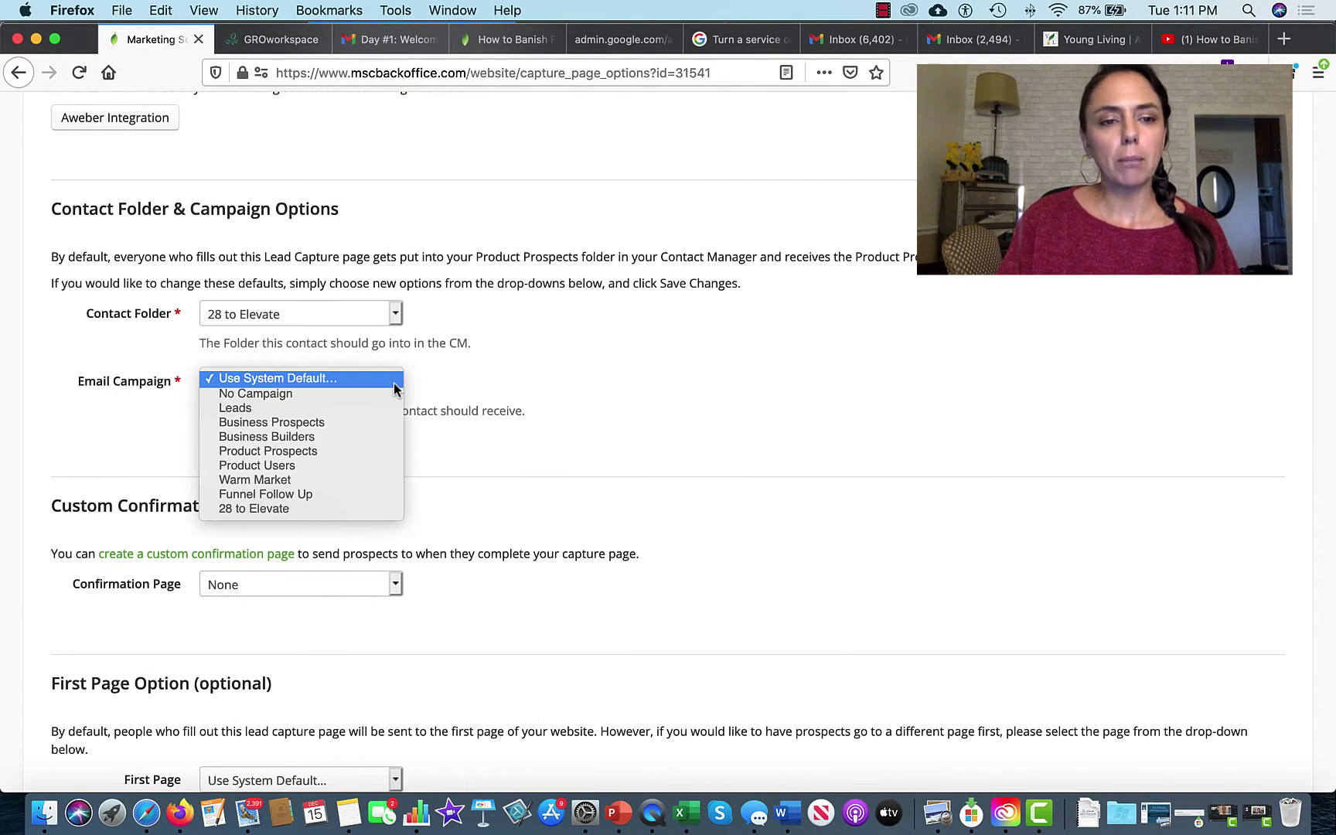
pyautogui.click(327, 510)
pyautogui.scroll(-5, 784, 485)
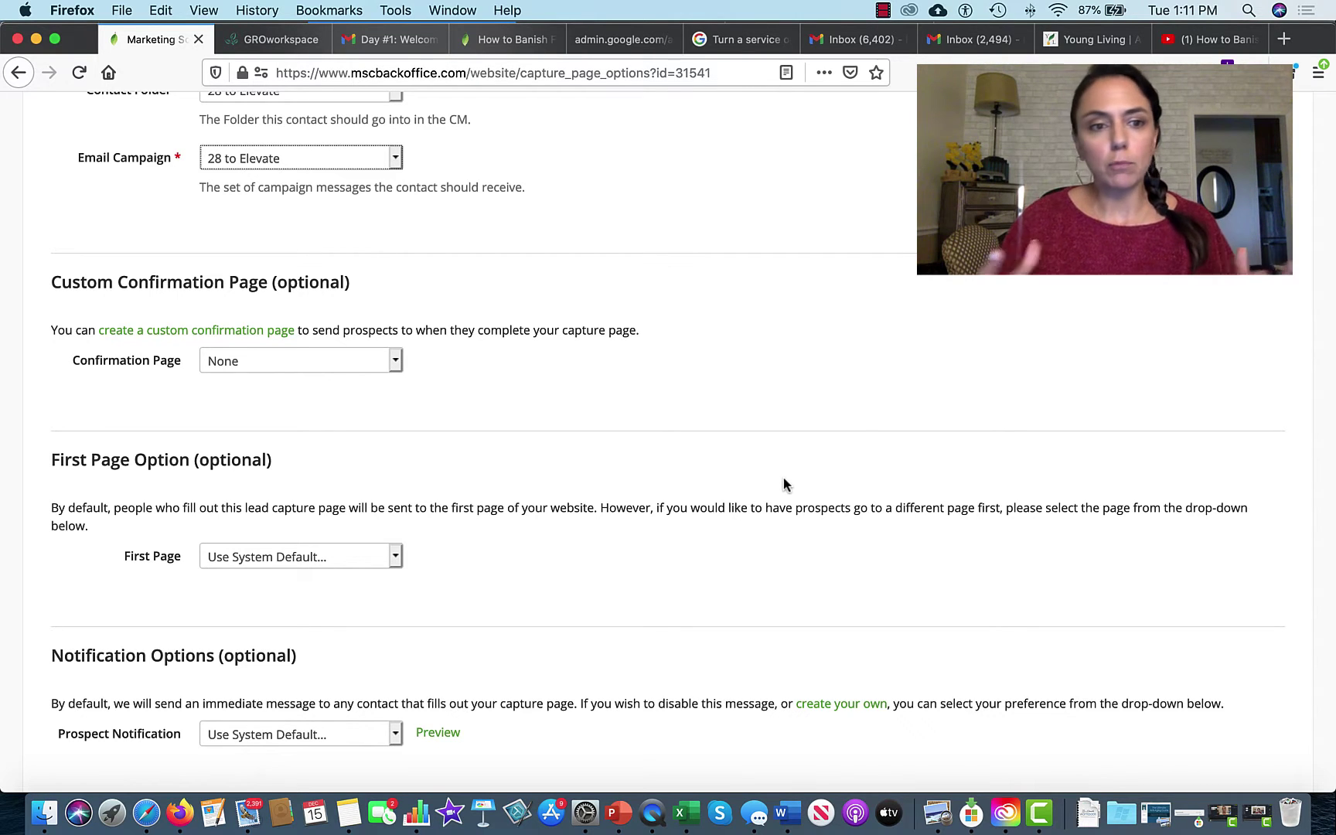
# Step: Create a new custom confirmation page named '28 to Elevate'
pyautogui.click(243, 331)
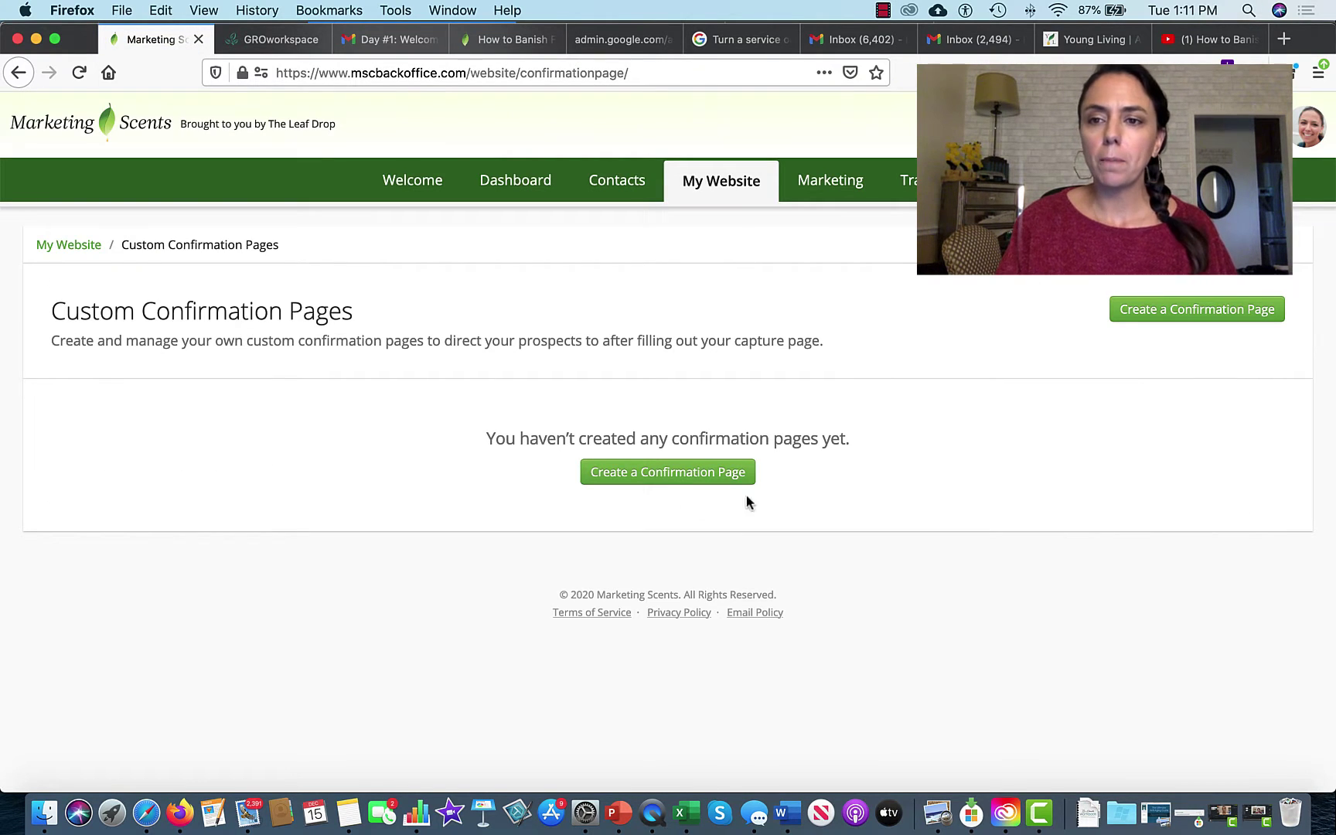
pyautogui.click(699, 474)
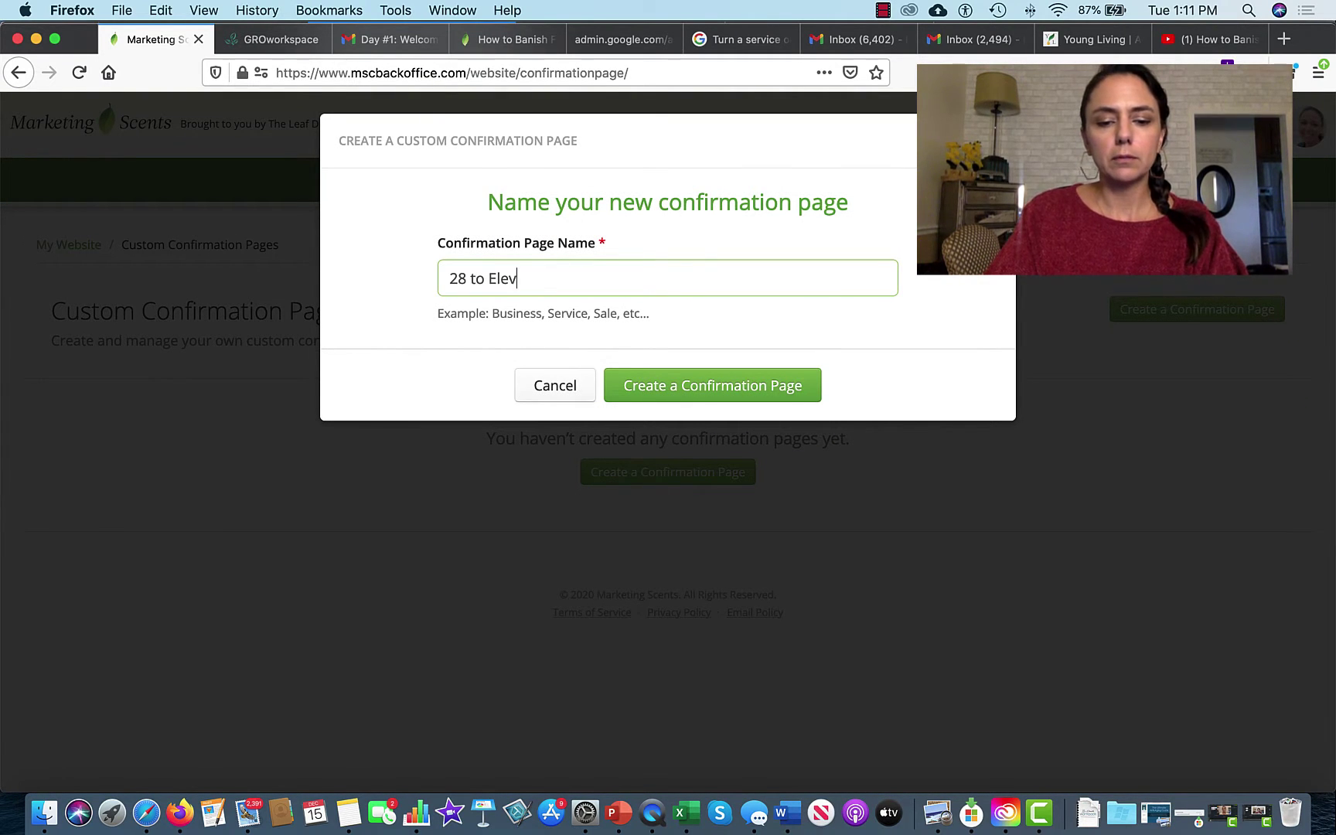
pyautogui.click(715, 385)
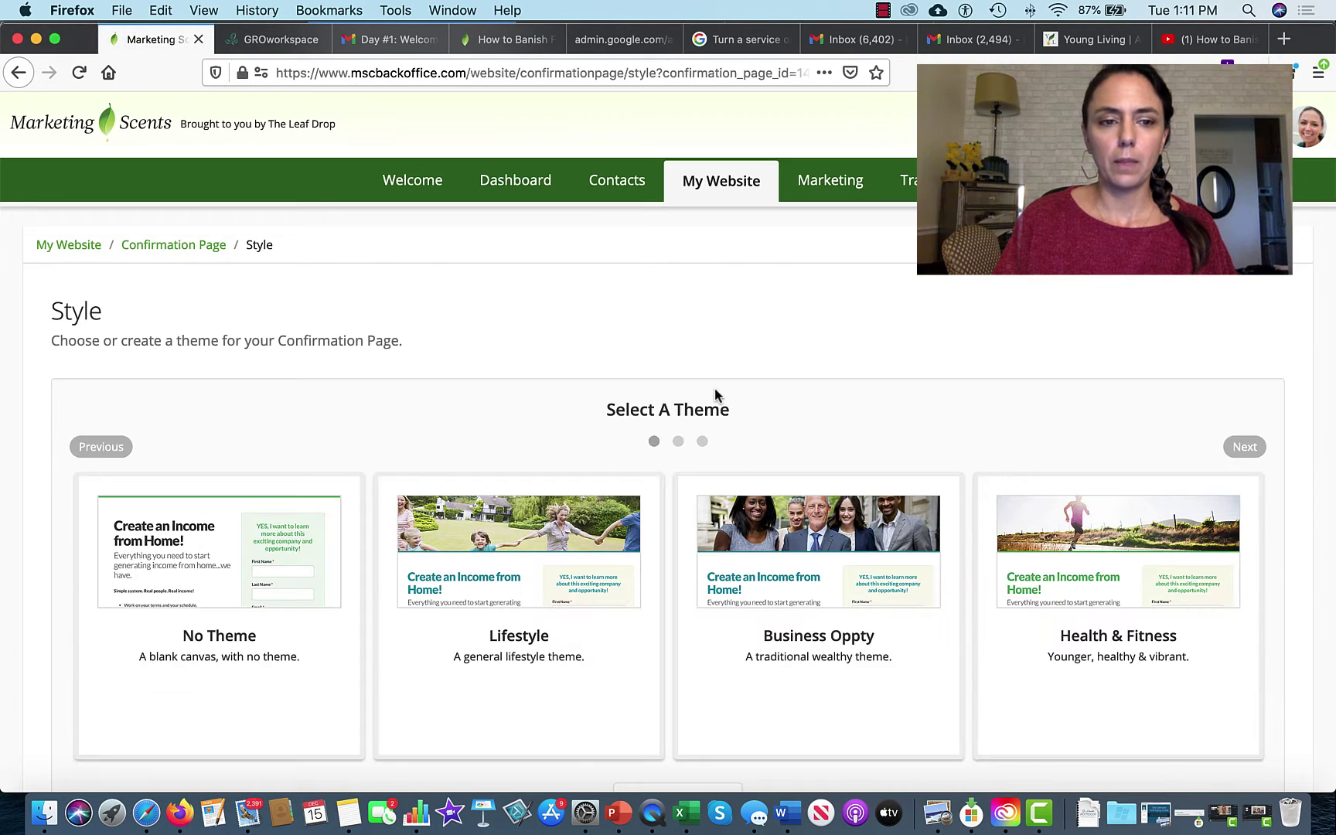
# Step: Give the new confirmation page No Theme and save it
pyautogui.click(280, 631)
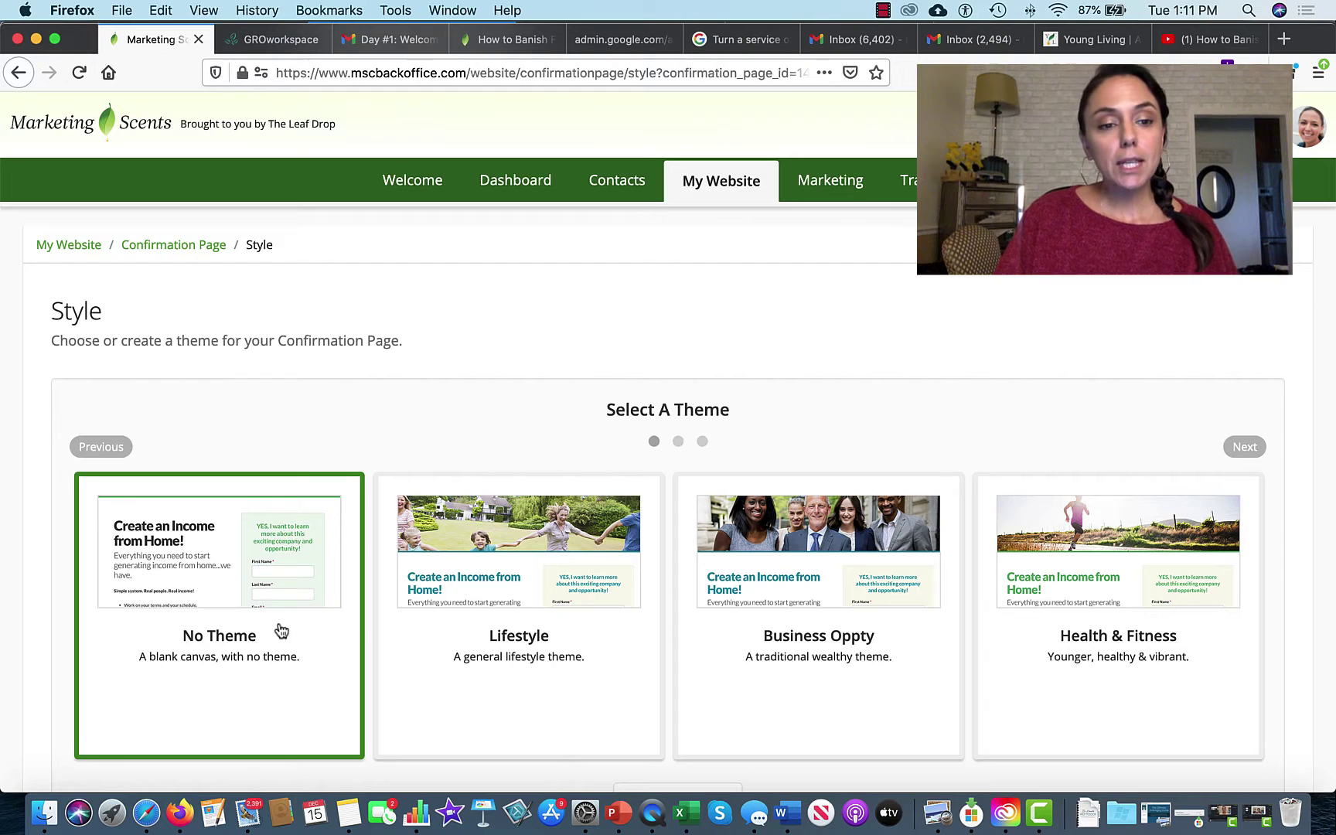
pyautogui.scroll(-3, 278, 629)
pyautogui.click(103, 641)
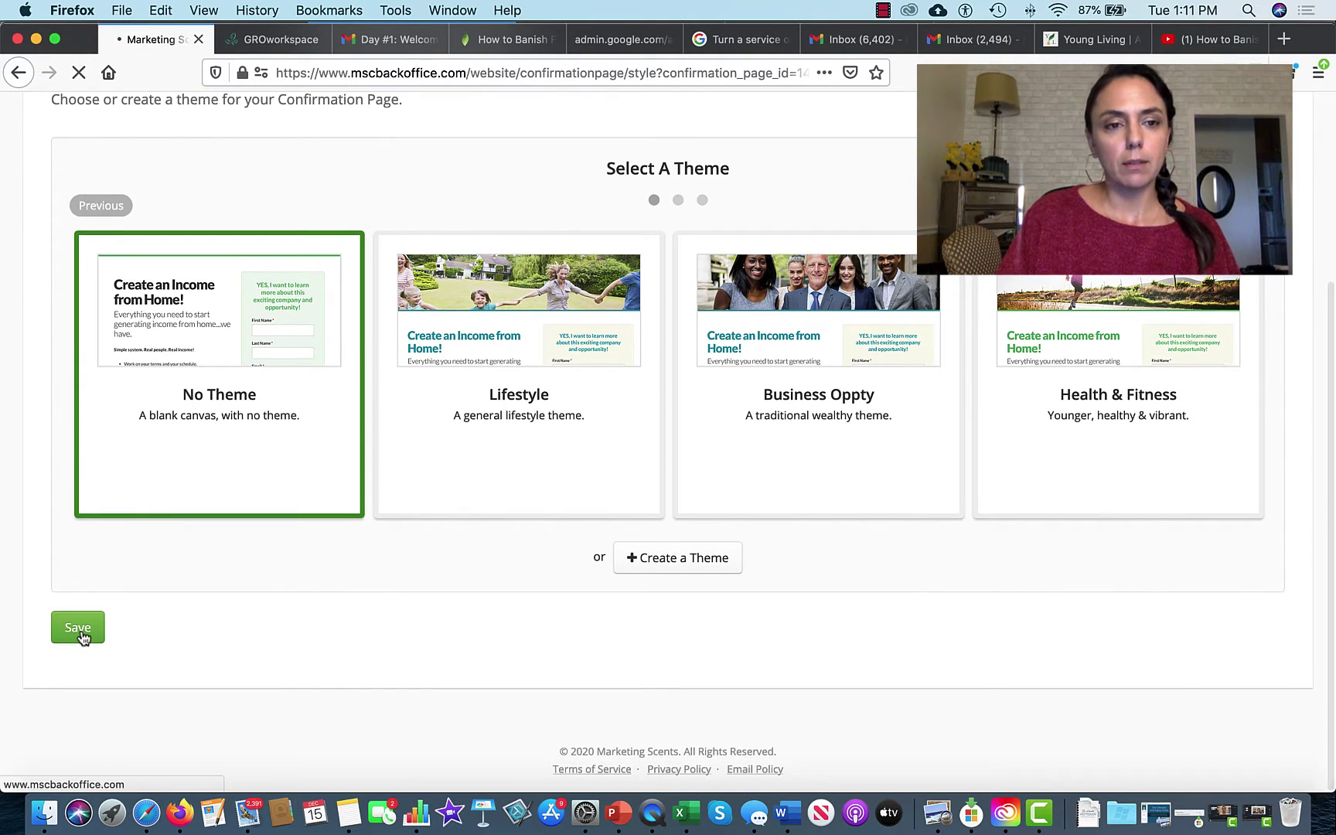
pyautogui.scroll(-2, 526, 557)
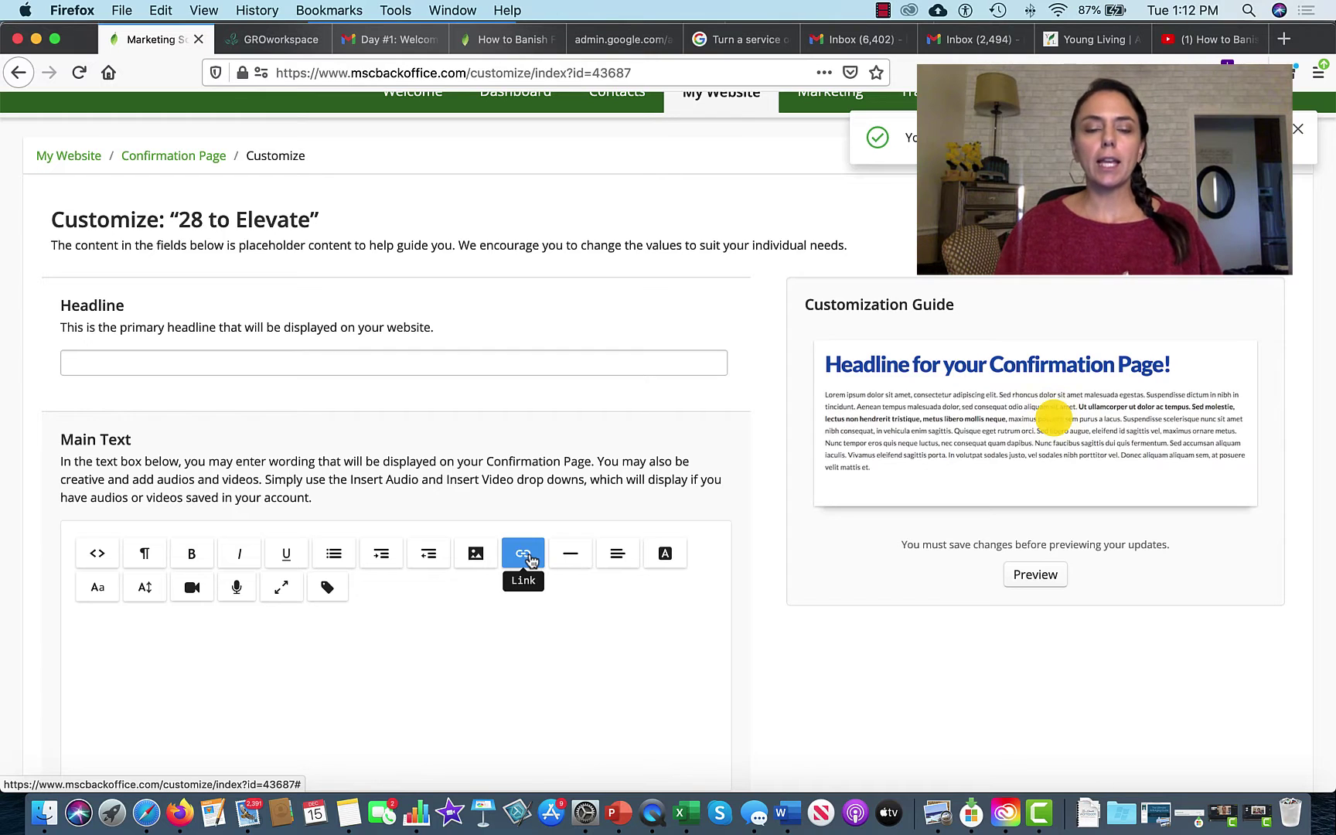
# Step: Set the confirmation page headline to 'Thank you for Joining!!!'
pyautogui.click(415, 364)
pyautogui.write('Thank y')
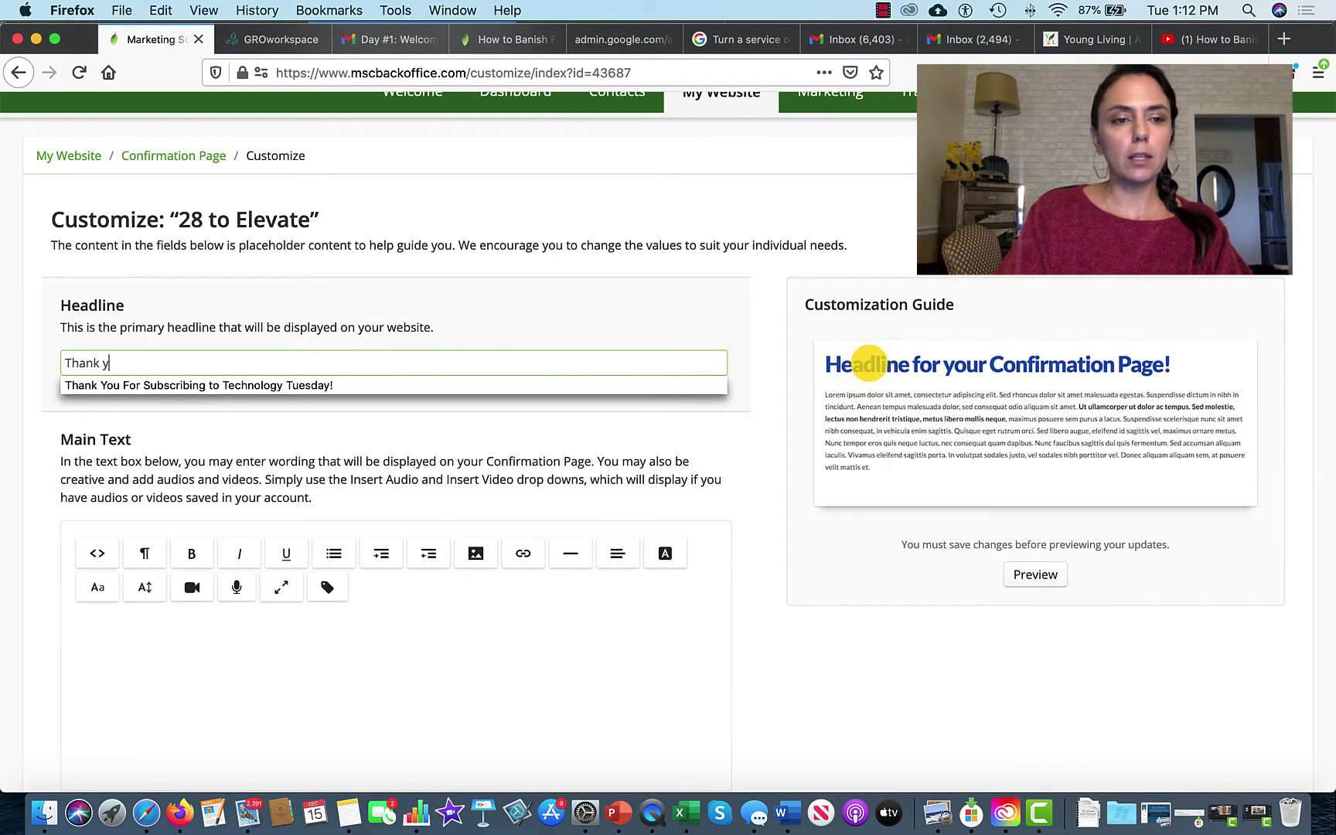
pyautogui.write('ou for')
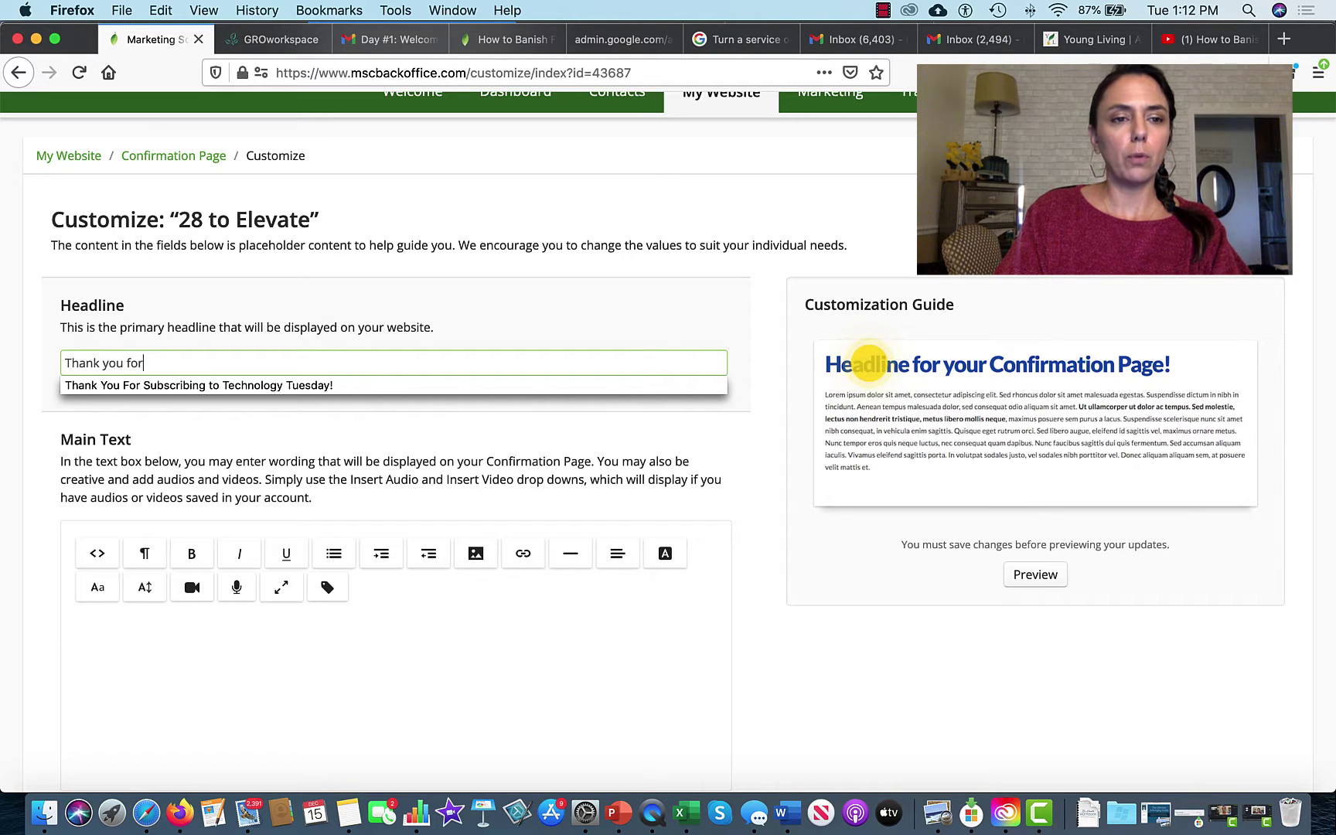
pyautogui.write(' Joi')
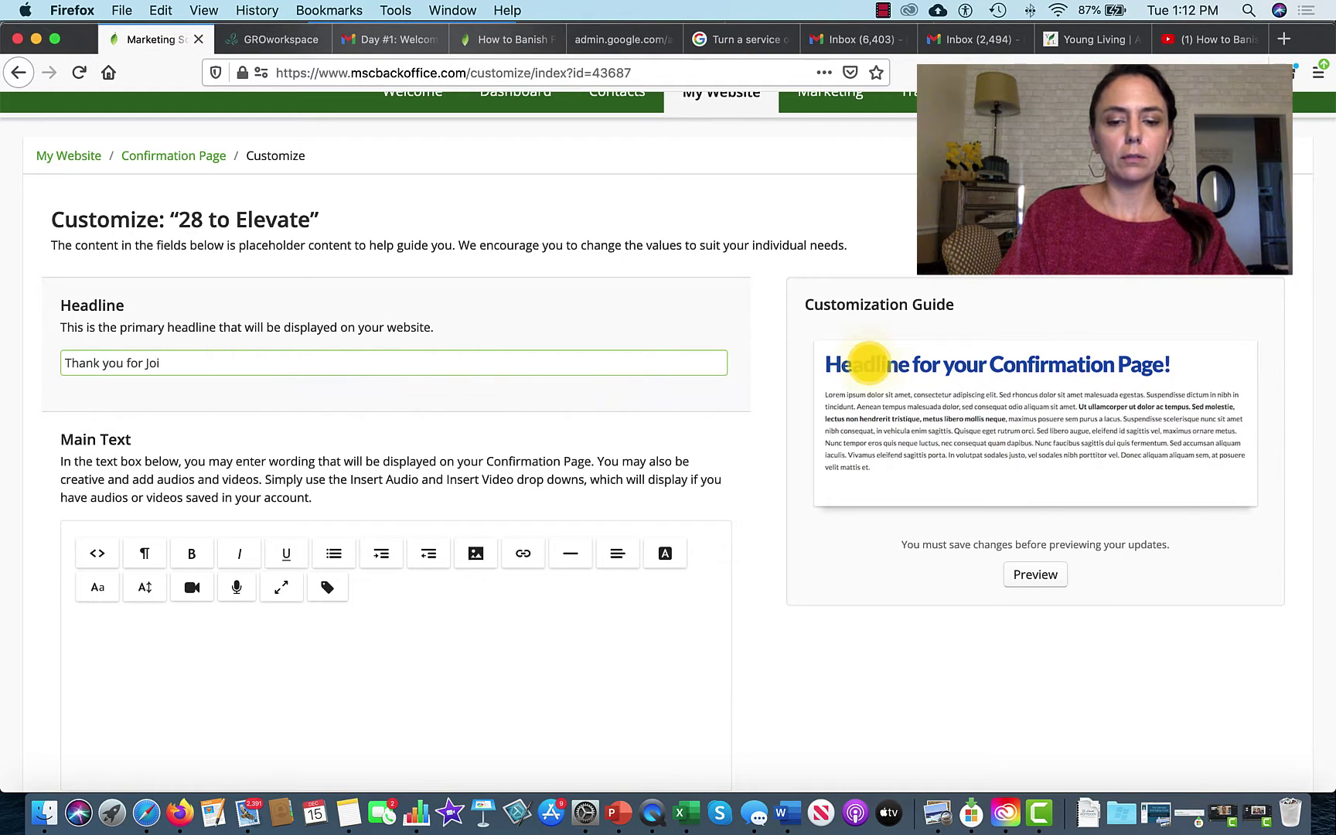
pyautogui.write('ning!!!')
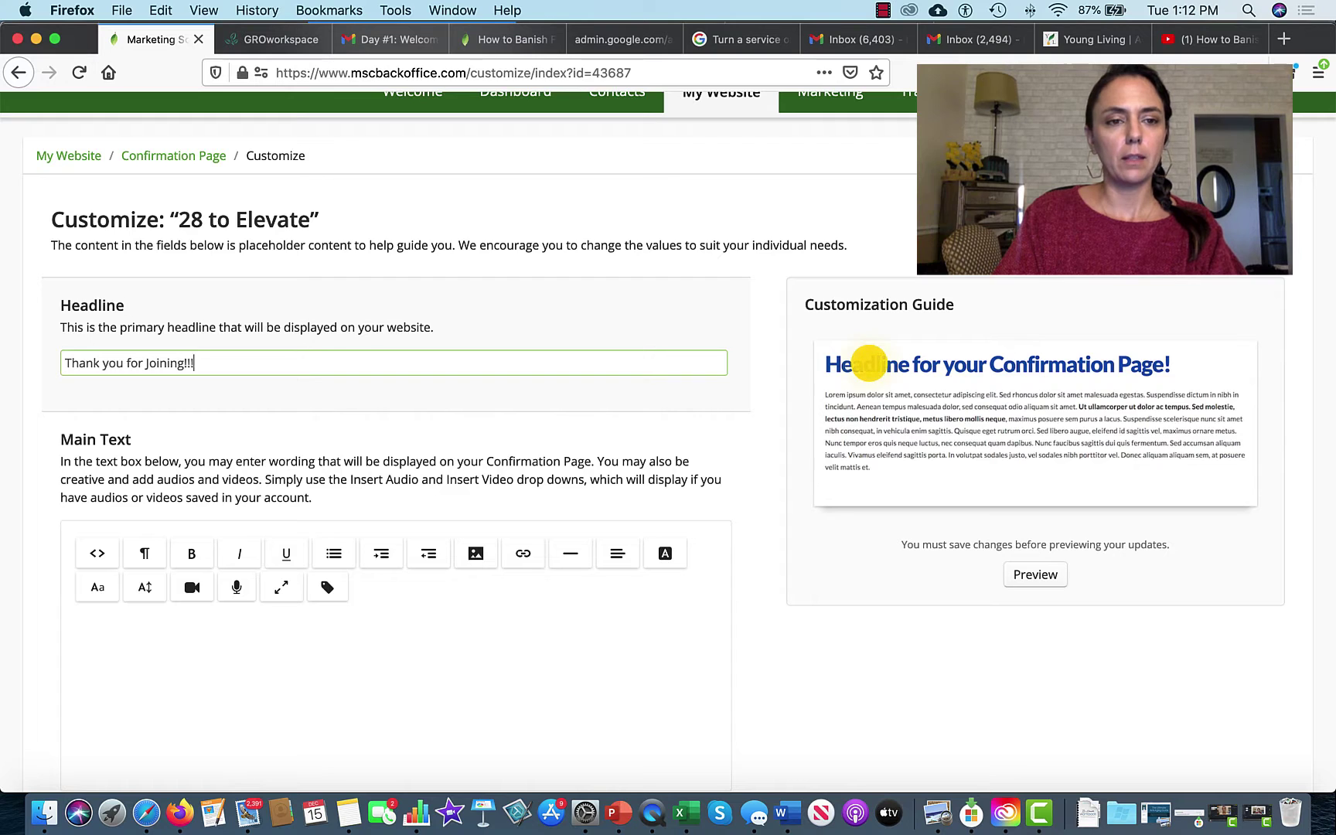
pyautogui.scroll(-3, 232, 477)
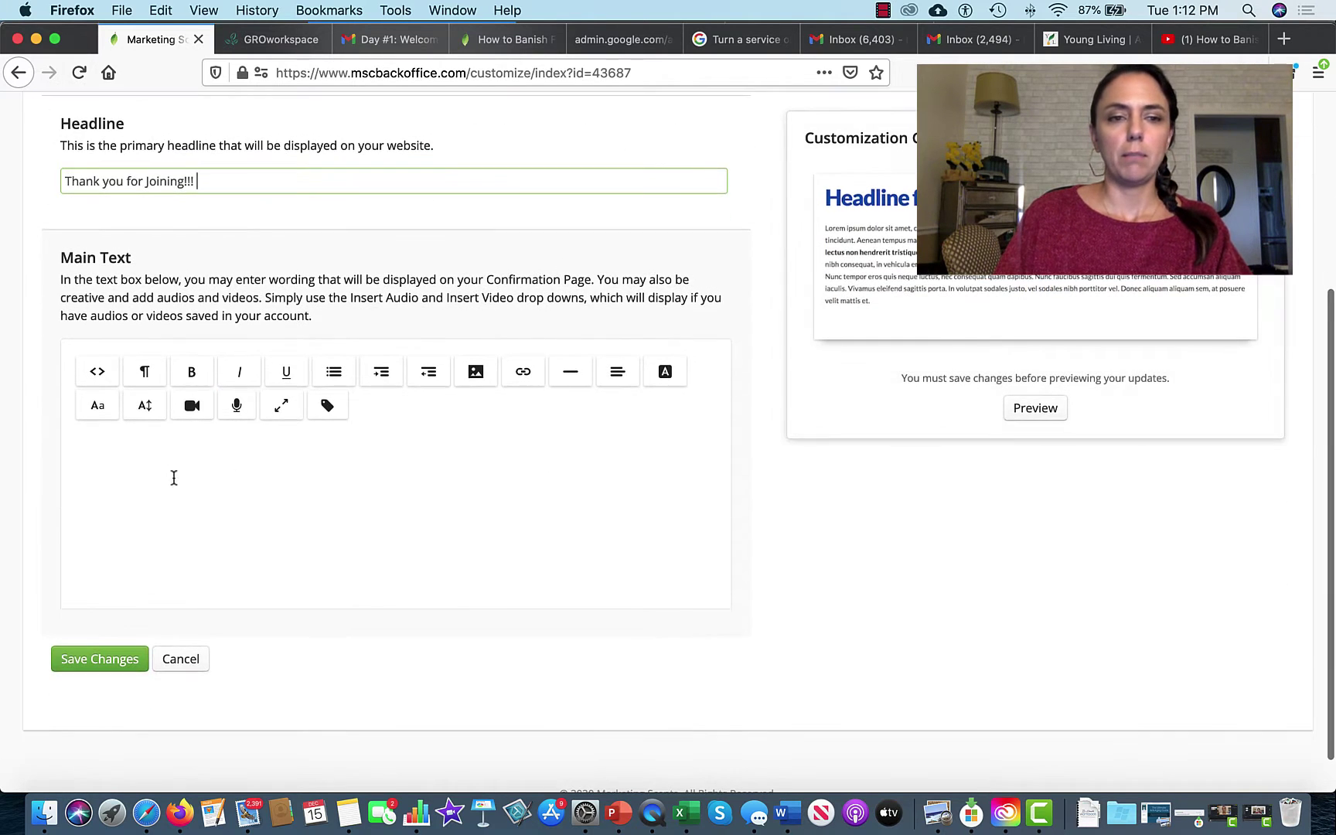
# Step: Paste the welcome paragraphs, contact line and sign-off into Main Text, leaving a blank top line
pyautogui.click(146, 447)
pyautogui.write('We are SO excited to have you on this 28 day journey. Be sure to check you email for your confirmation. If you don\'t see it, check your "promotions" folder or even your SPAM. We want to be sure you\'re receiving all of the emails as we journey together.')
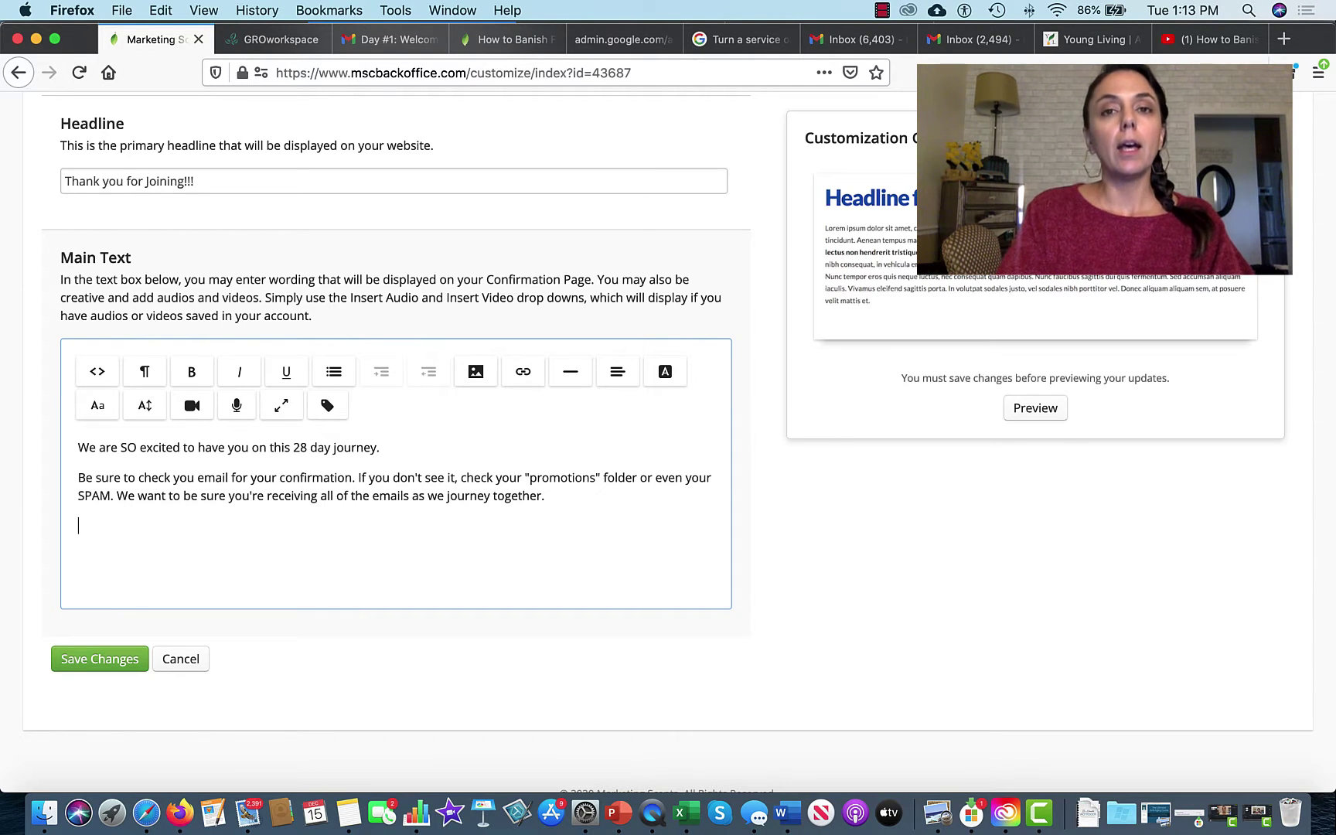
pyautogui.press('Return')
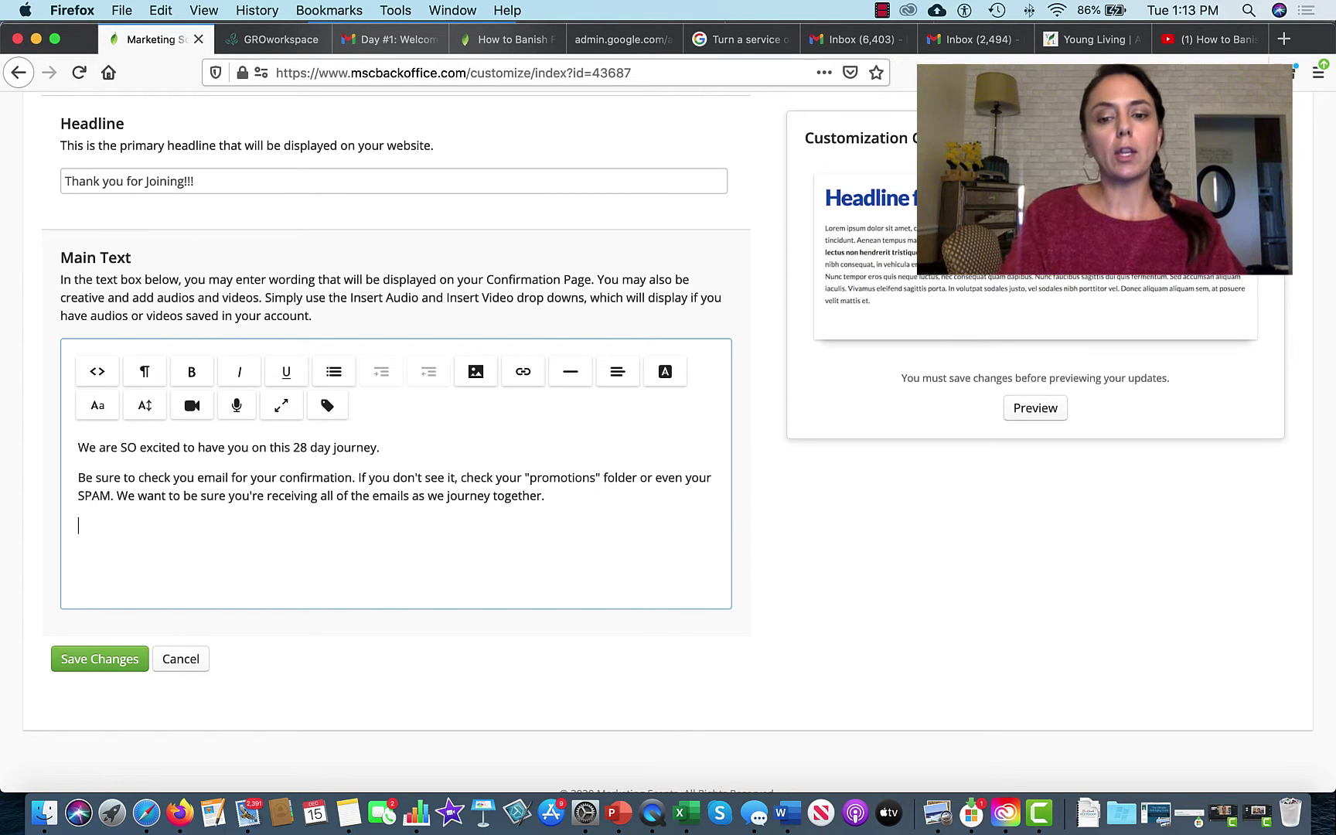
pyautogui.press('super+v')
pyautogui.click(78, 448)
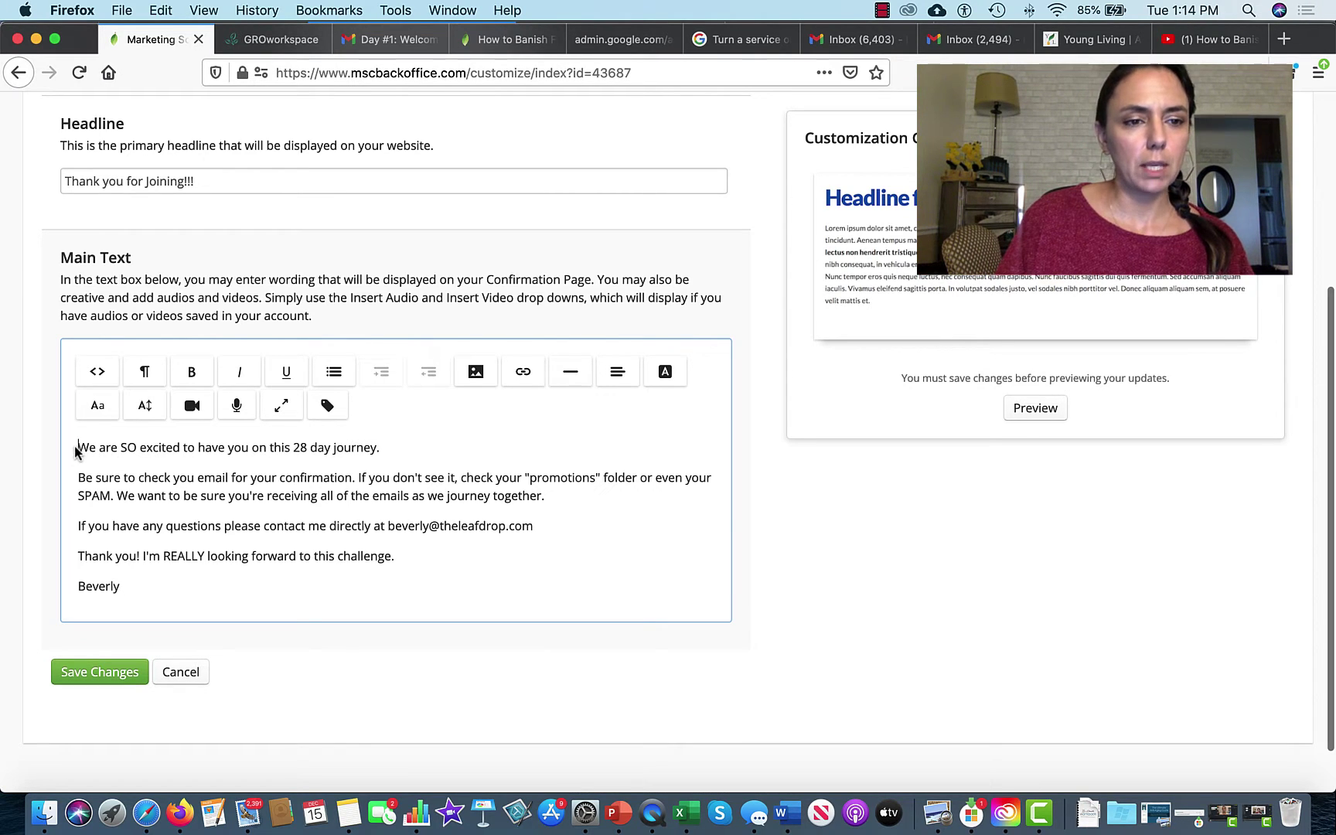
pyautogui.press('Return')
pyautogui.press('Up')
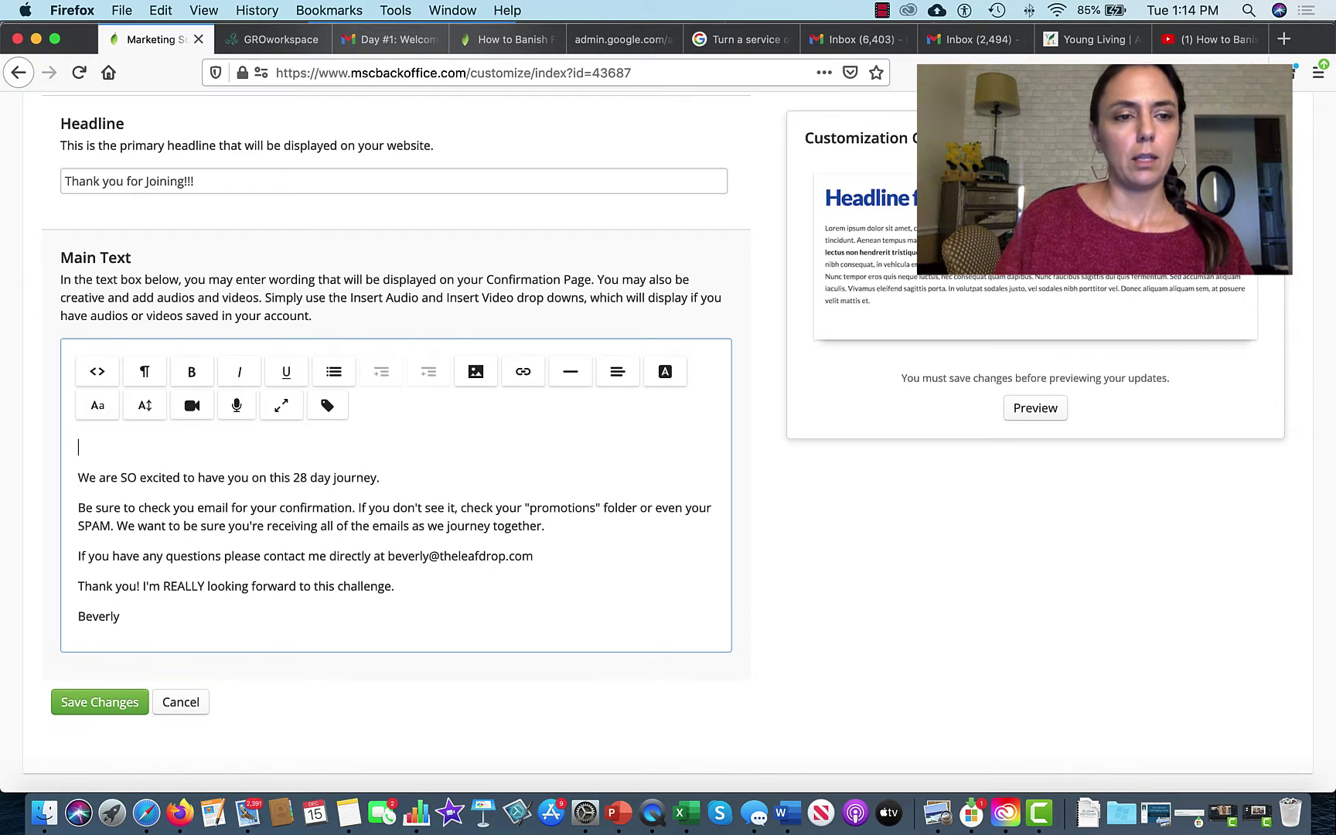
pyautogui.click(476, 371)
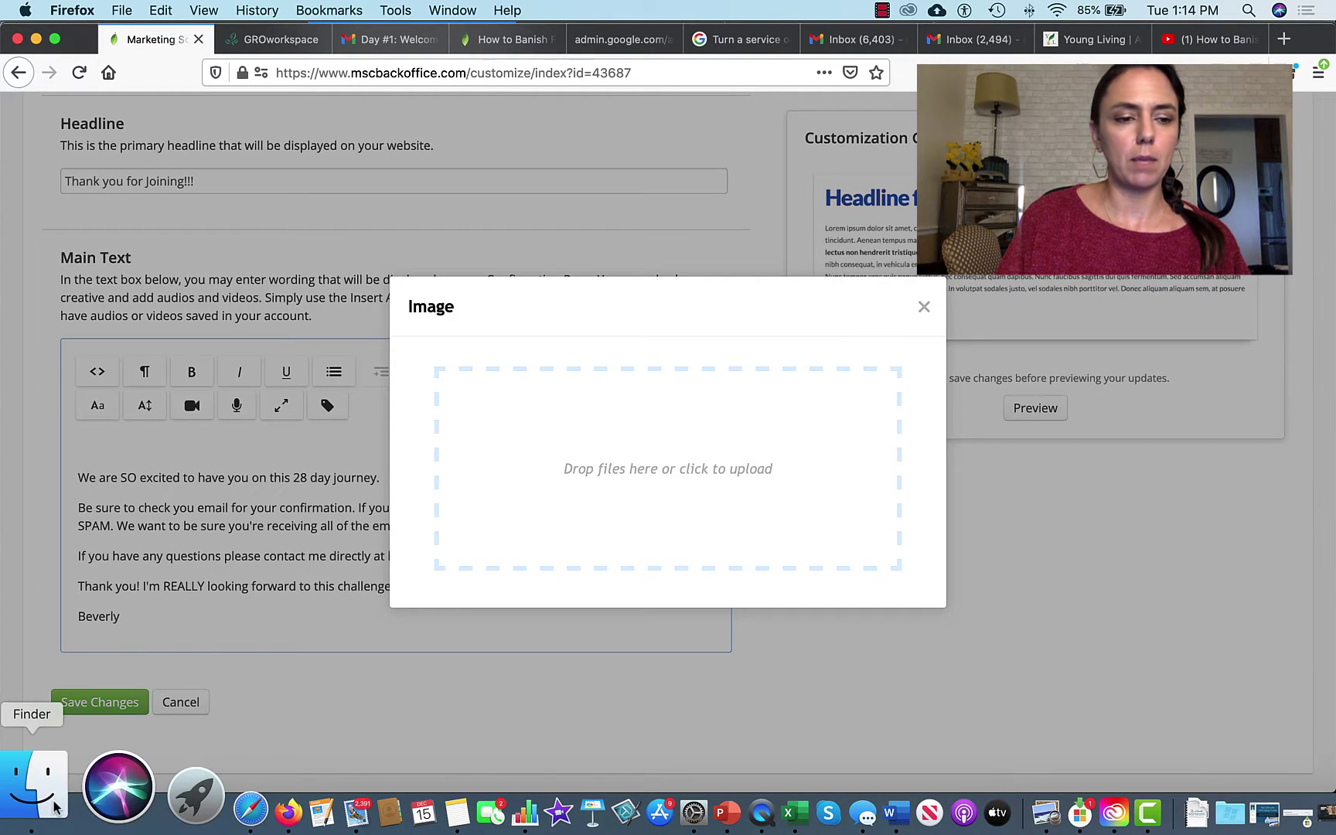
# Step: Upload the 28_to_elevate jpg banner above the main text, shrink it, and save changes
pyautogui.click(52, 803)
pyautogui.moveTo(293, 151); pyautogui.dragTo(650, 538)
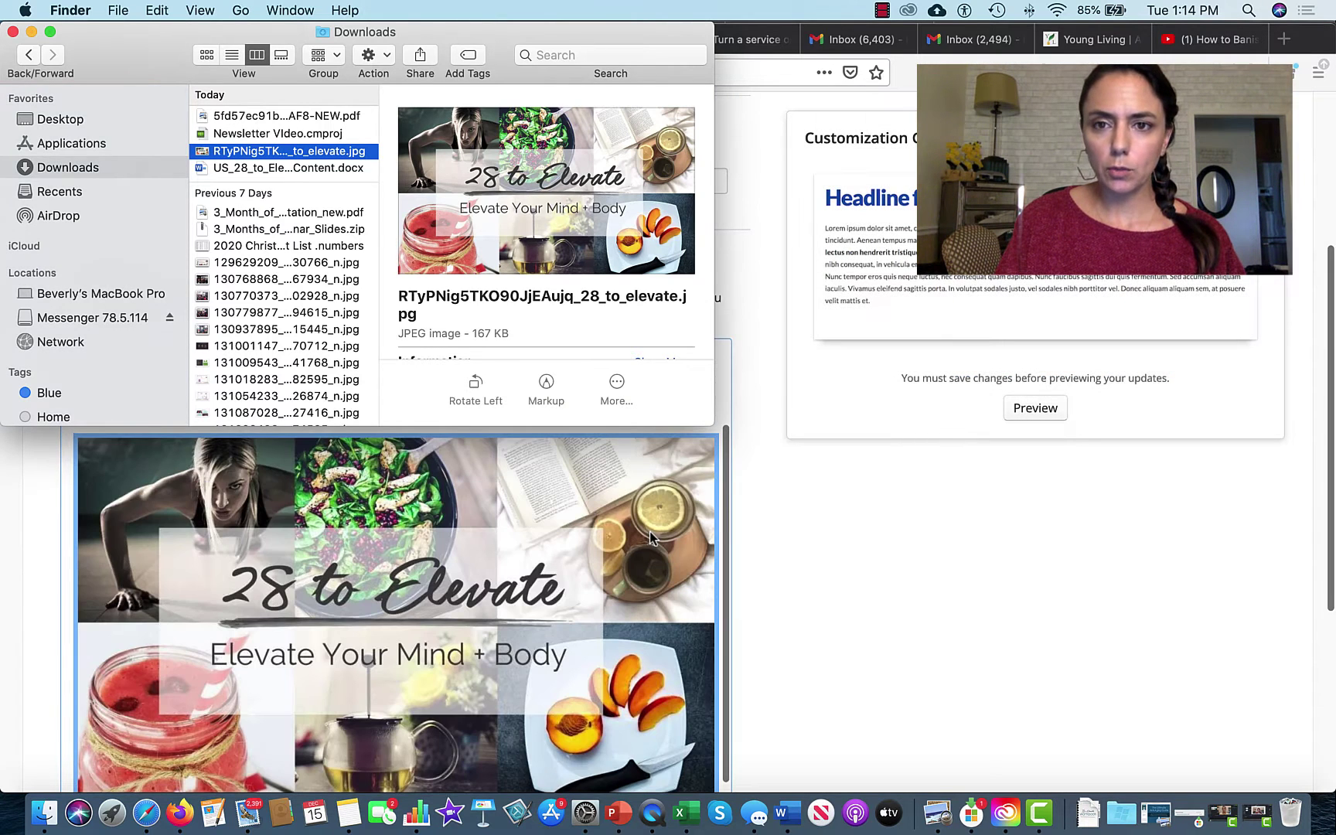
pyautogui.click(551, 612)
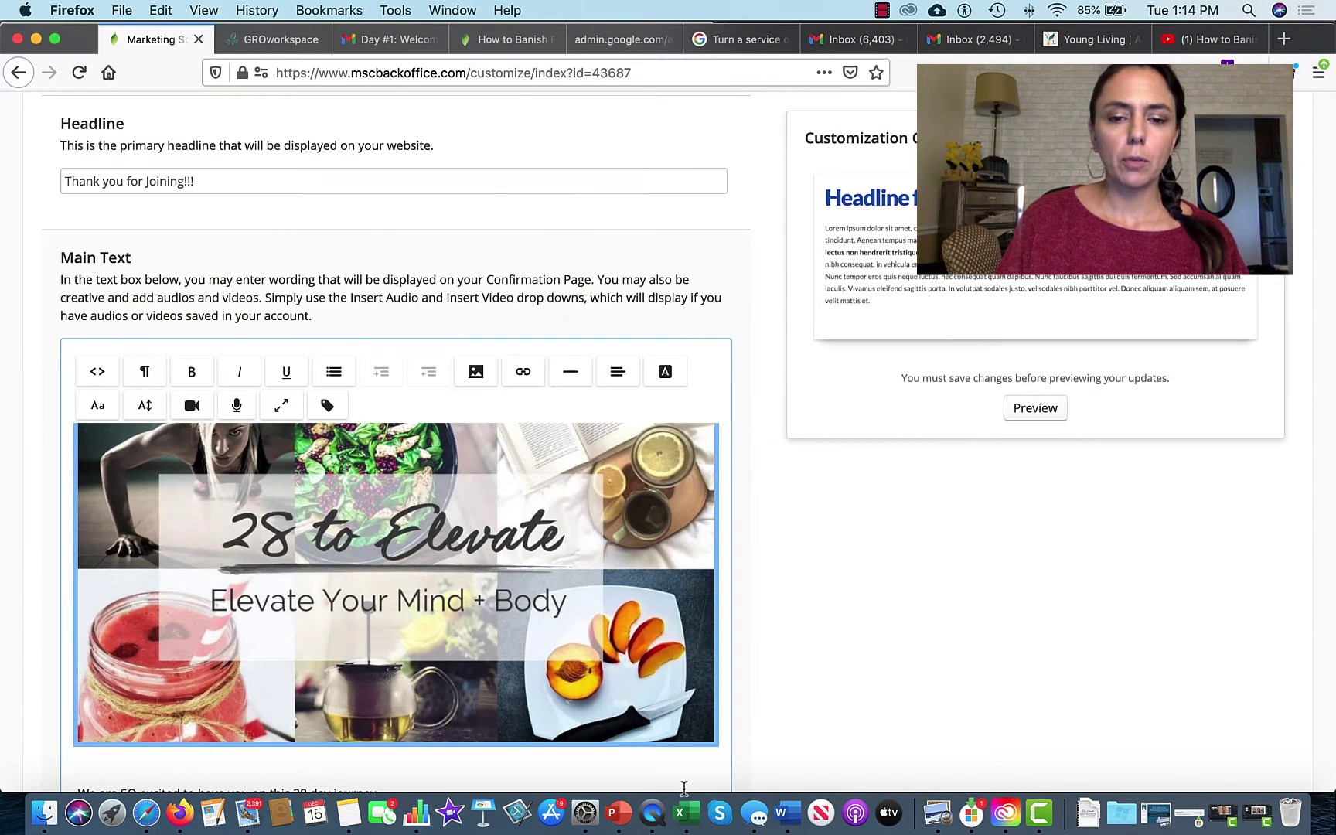
pyautogui.click(677, 688)
pyautogui.moveTo(712, 741); pyautogui.dragTo(617, 677)
pyautogui.scroll(-8, 617, 679)
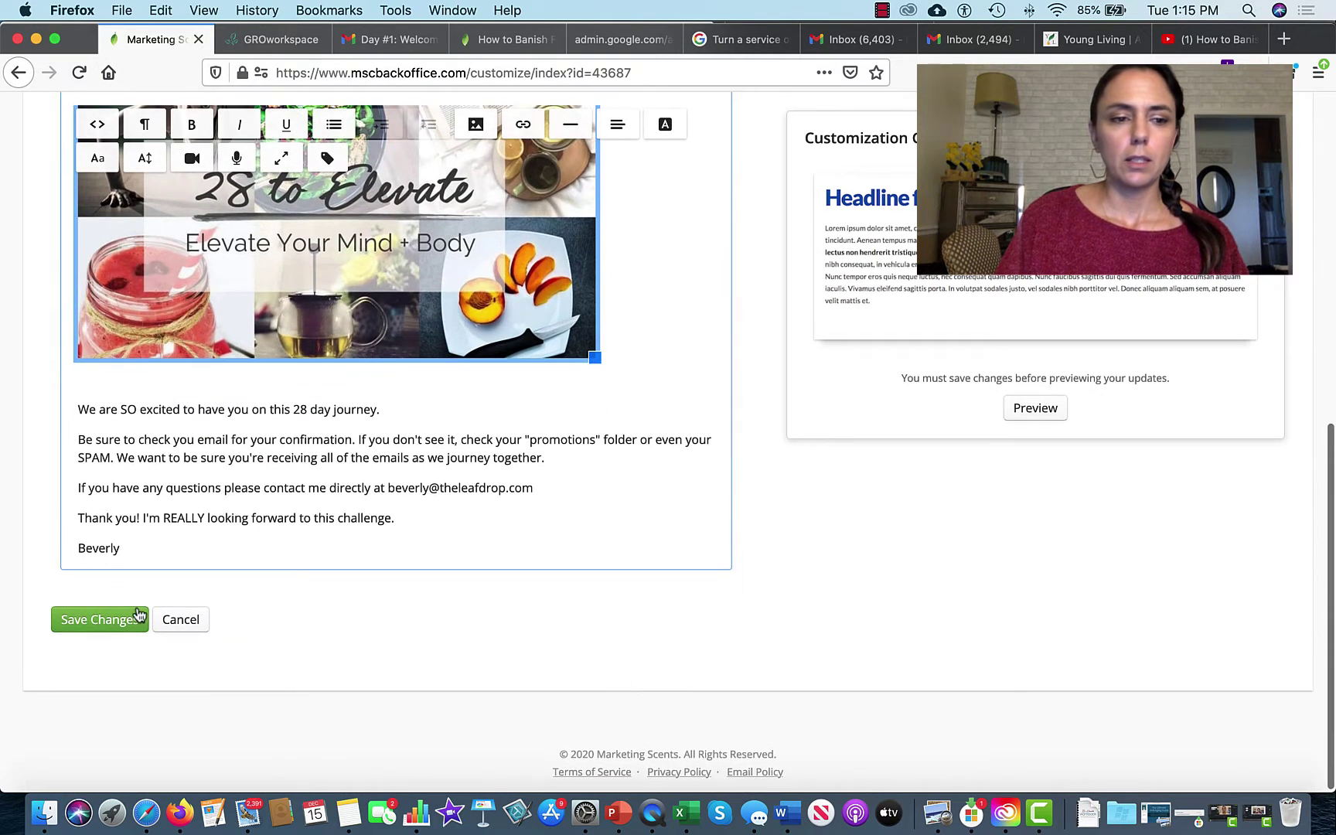
pyautogui.click(128, 621)
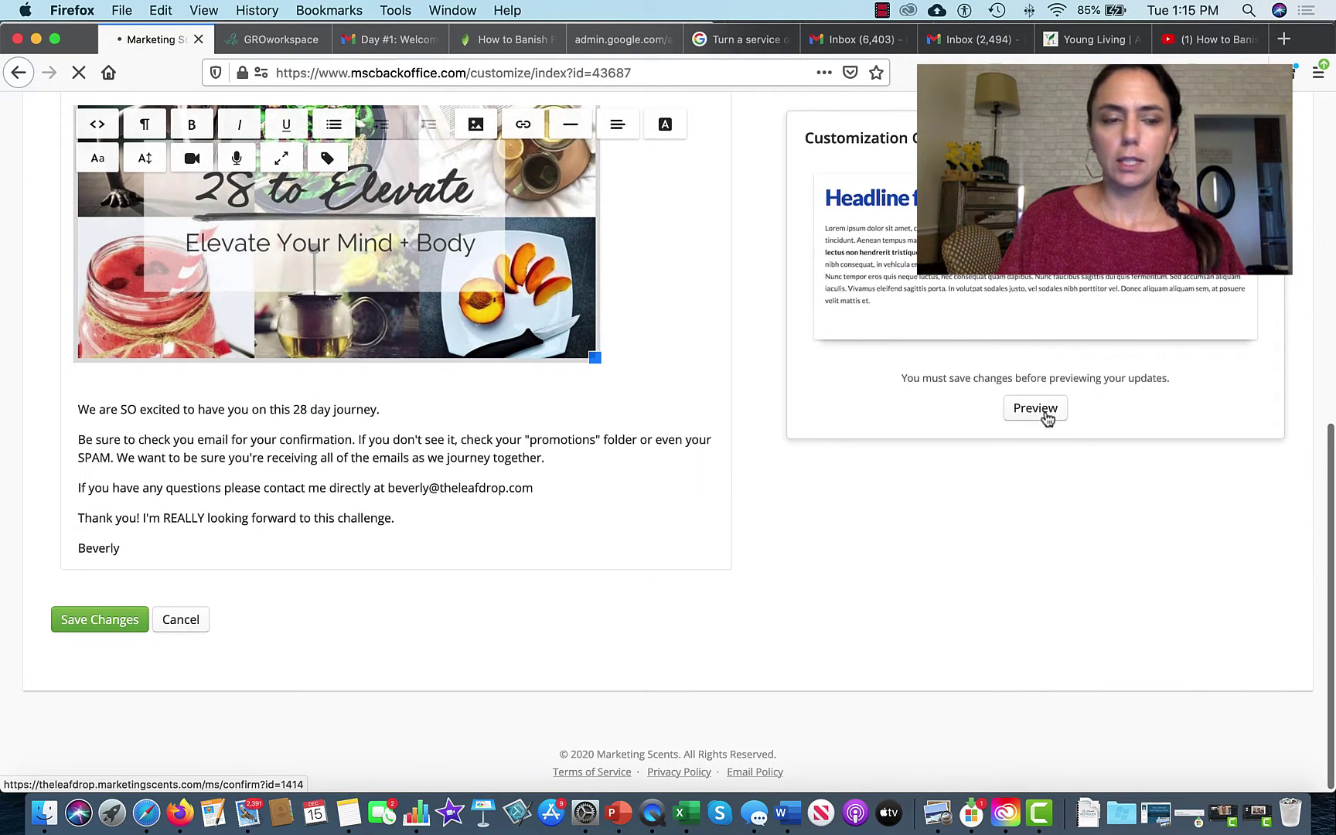
# Step: Preview the 28 to Elevate thank-you page in its own tab, then return to the editor
pyautogui.click(1045, 525)
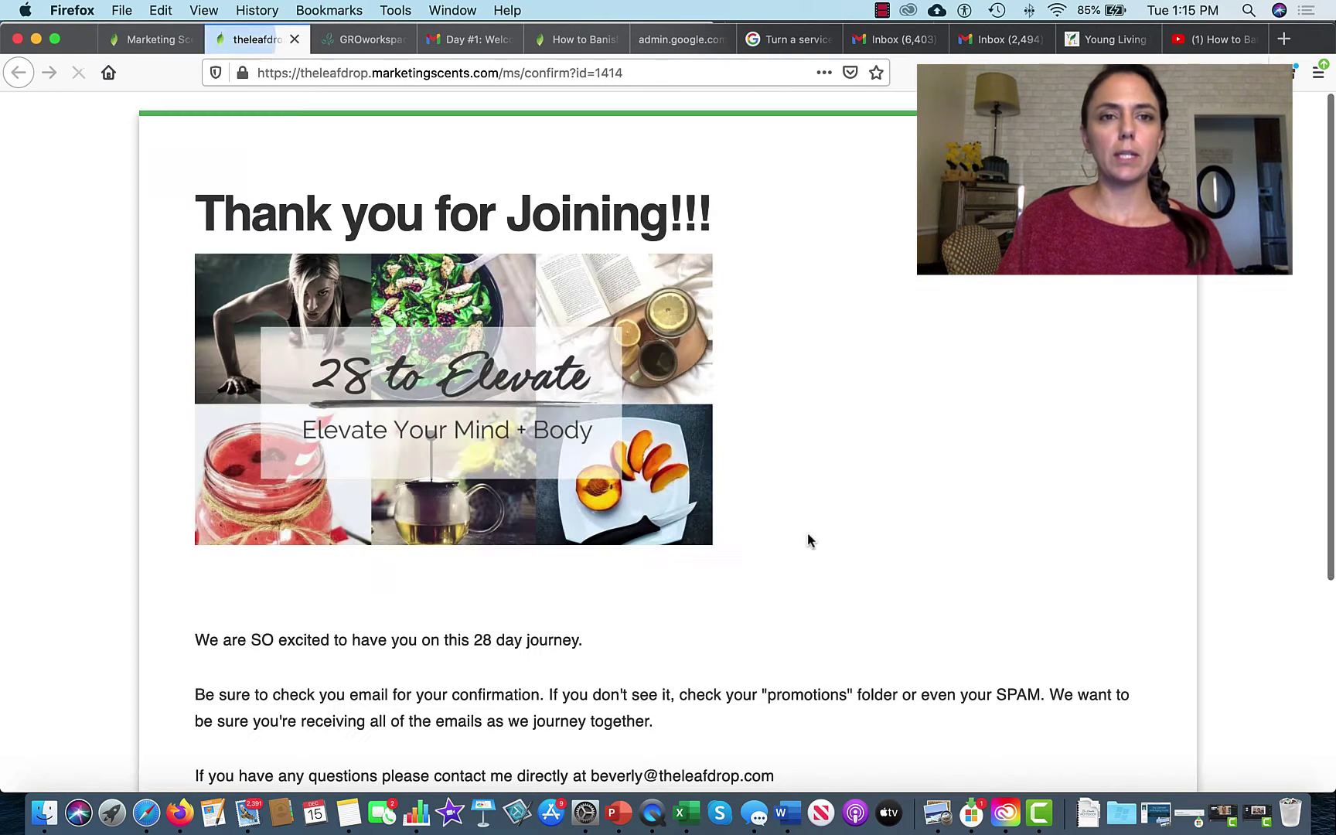
pyautogui.scroll(-3, 848, 556)
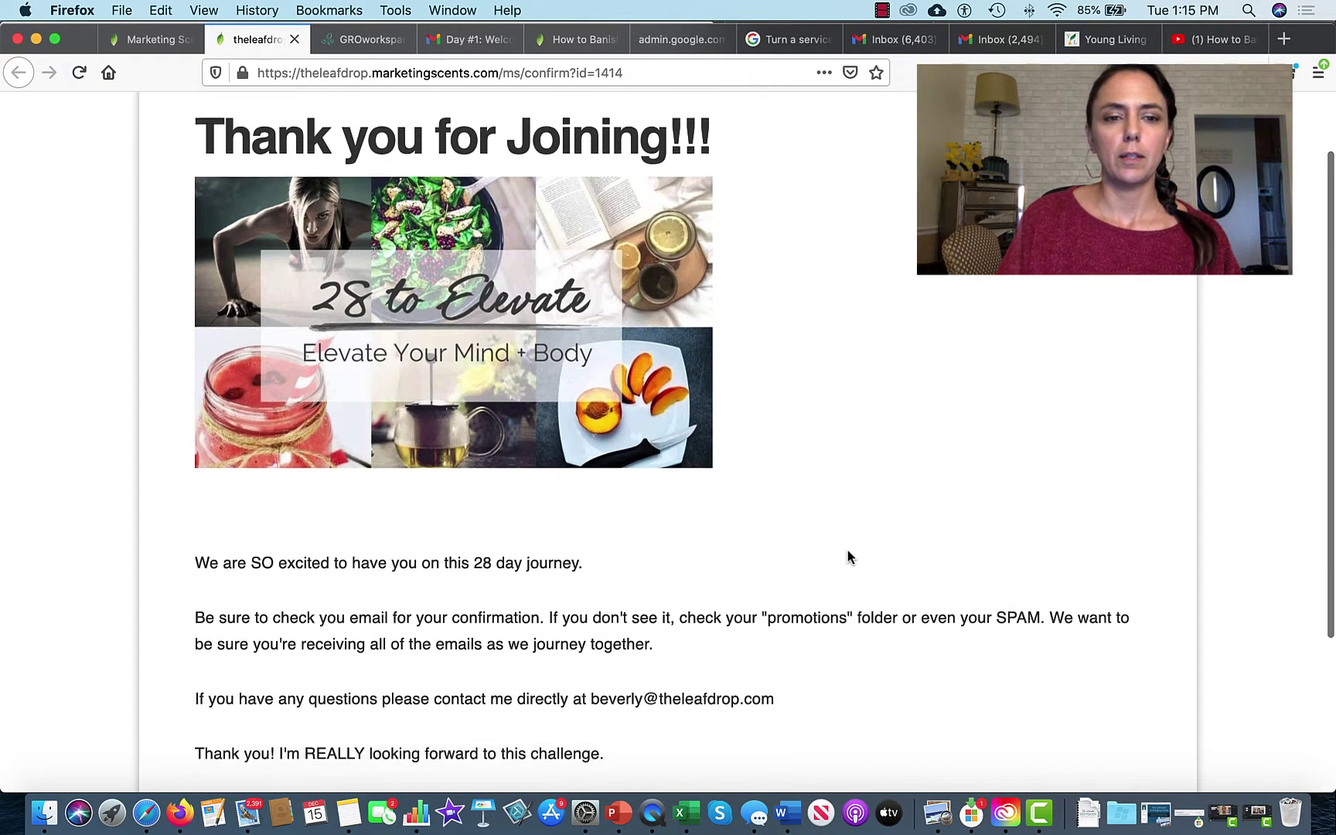
pyautogui.scroll(-2, 848, 557)
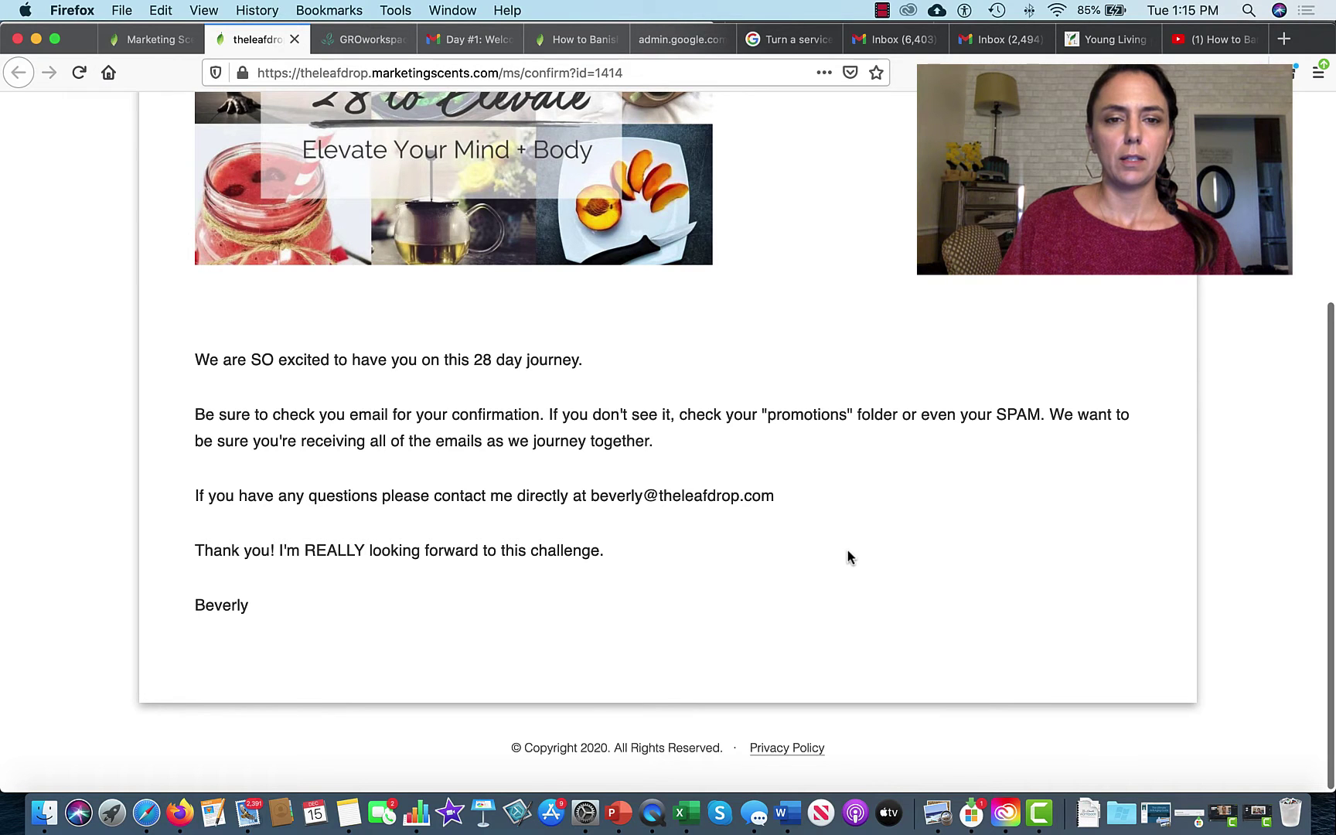
pyautogui.scroll(5, 848, 556)
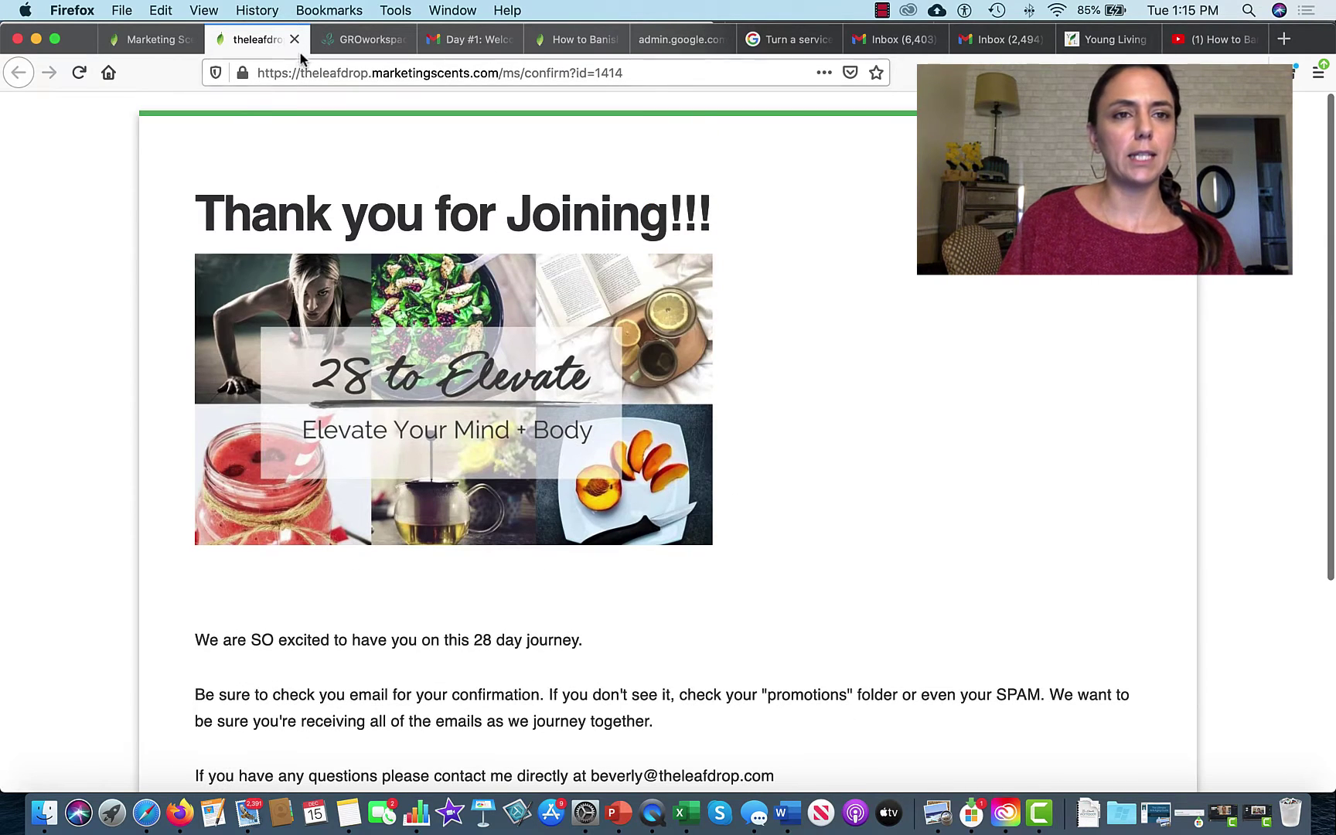
pyautogui.click(160, 42)
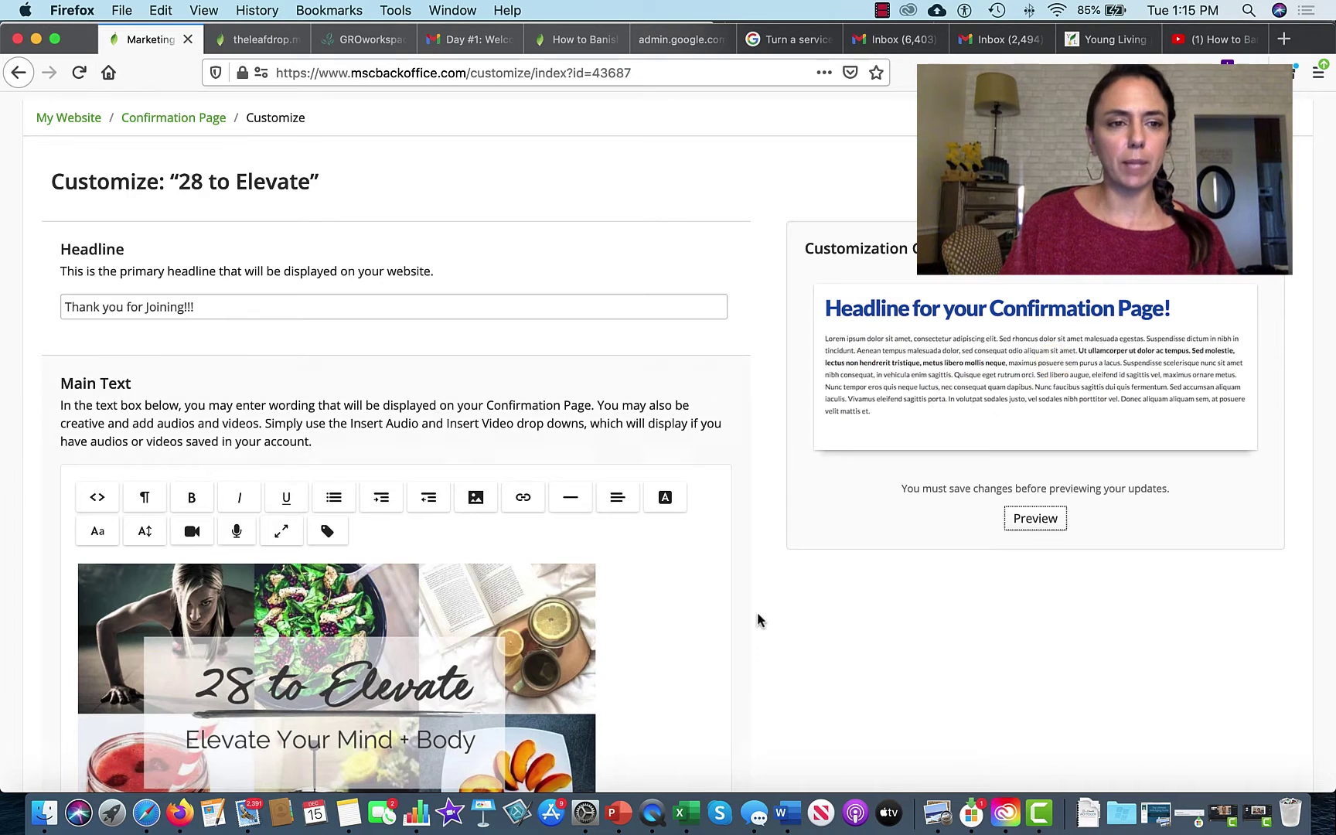
# Step: Go through My Website and Lead Capture Page Options to the 28 Day Challenge capture page options
pyautogui.click(192, 122)
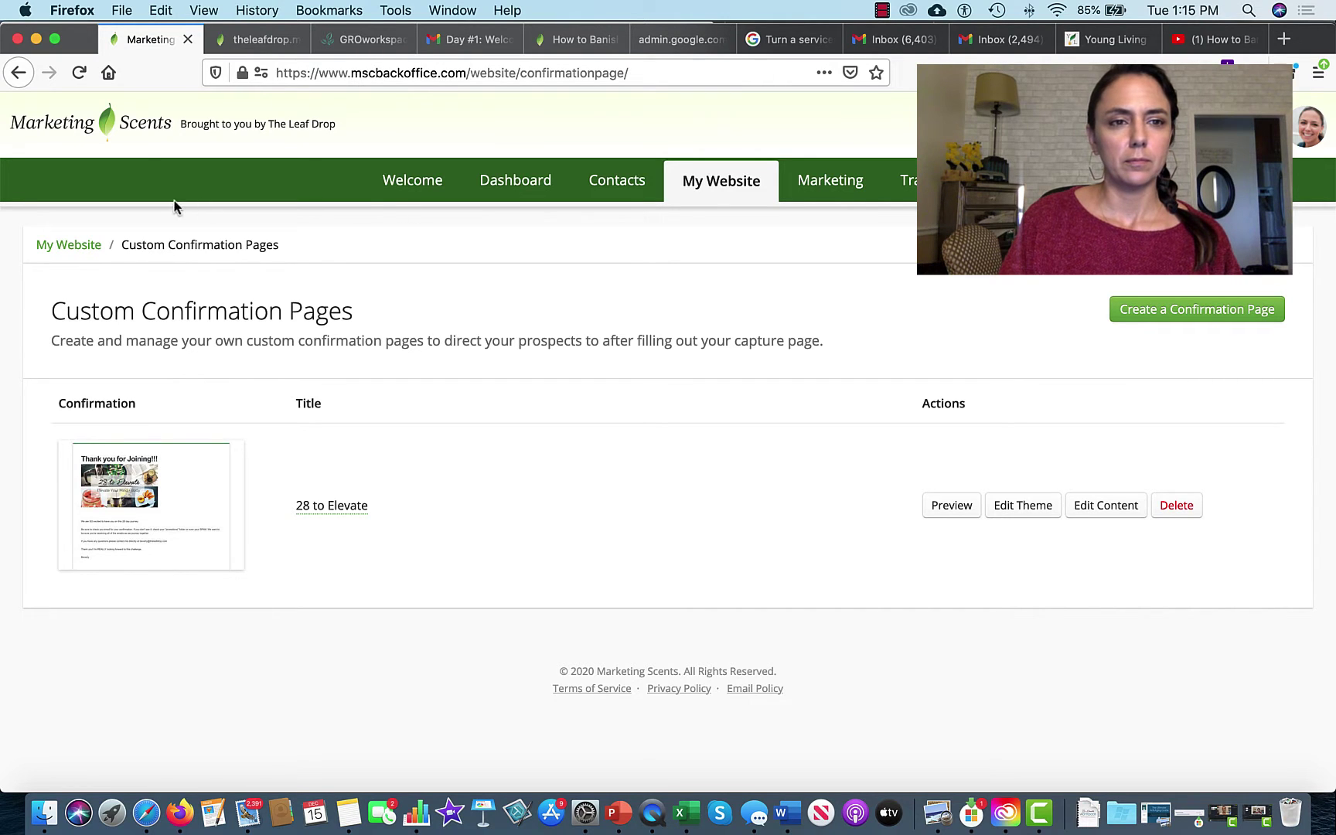
pyautogui.click(88, 253)
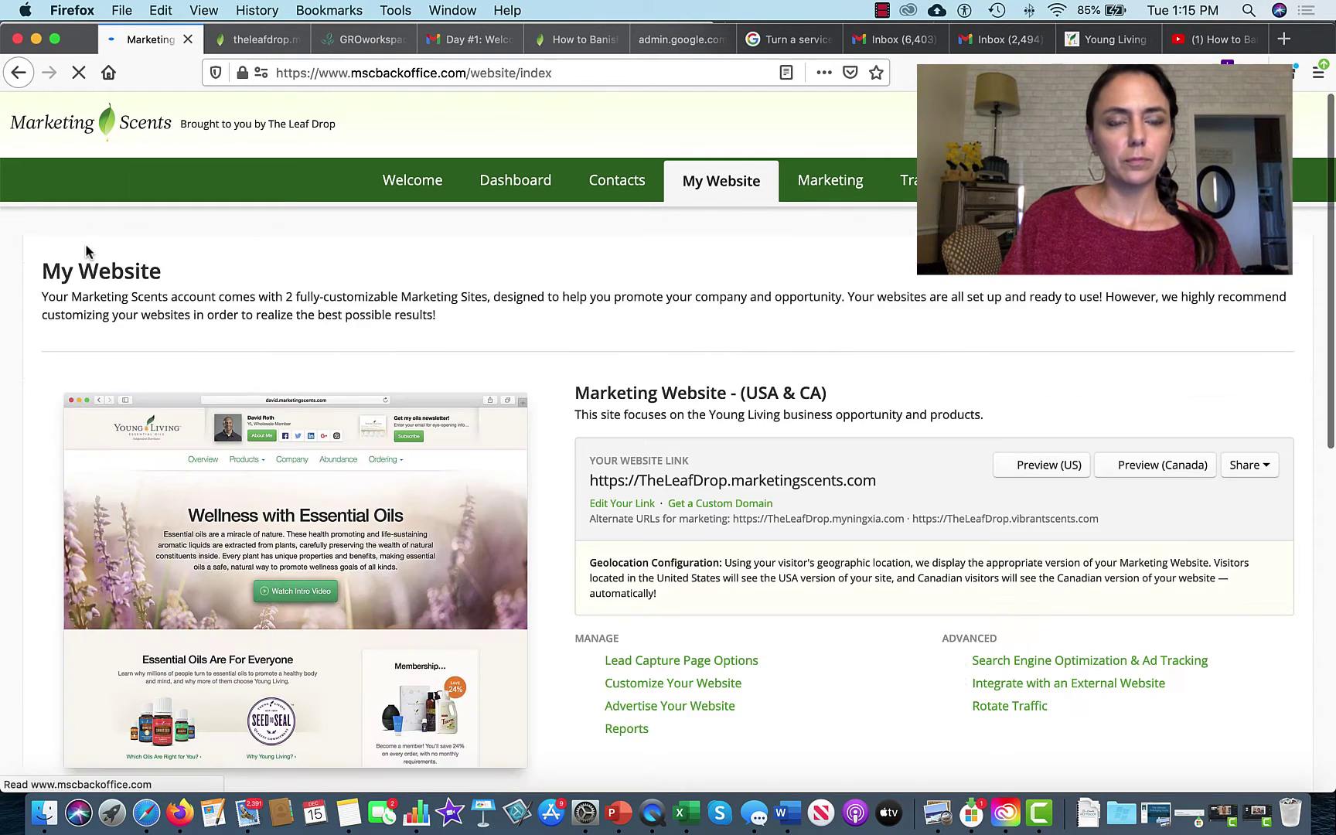
pyautogui.scroll(-3, 760, 485)
pyautogui.scroll(-4, 760, 486)
pyautogui.scroll(2, 760, 485)
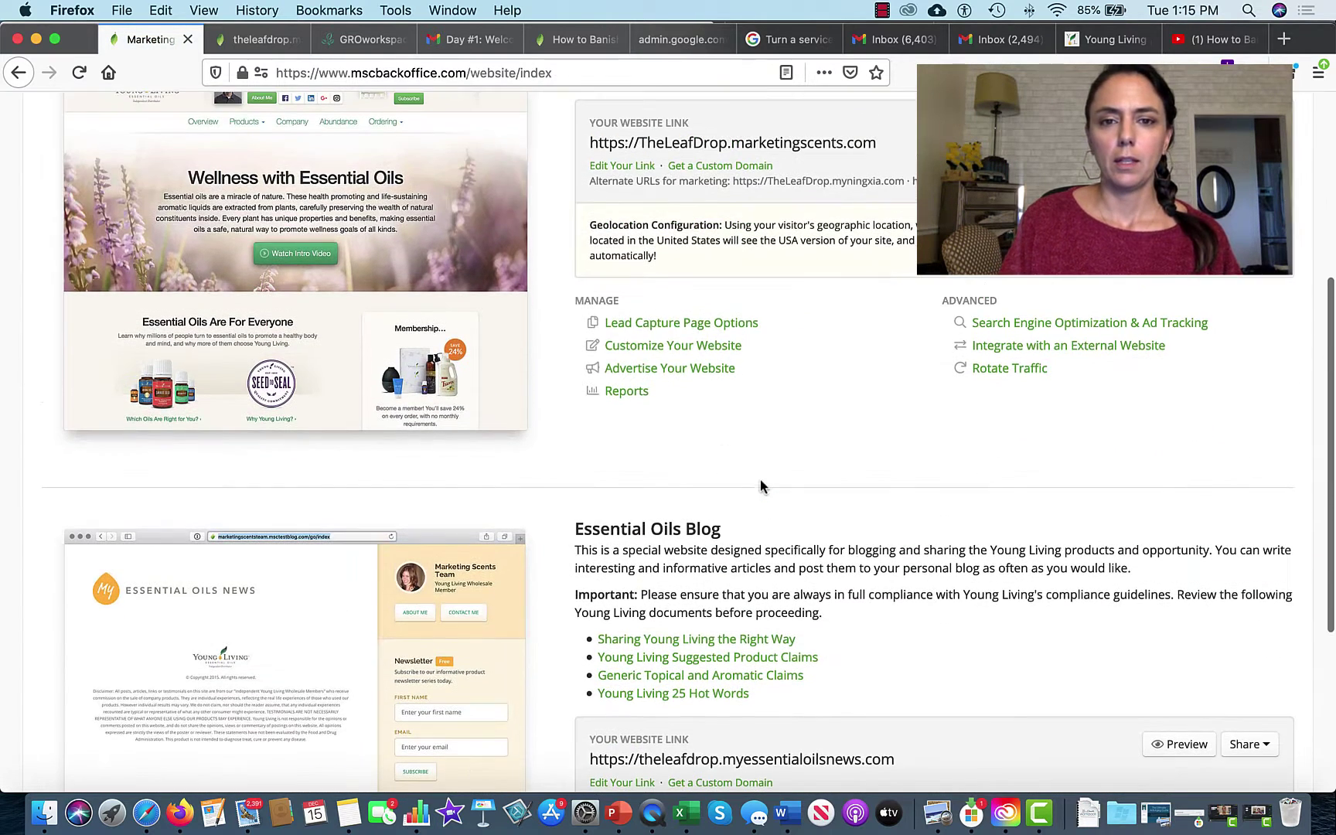
pyautogui.click(649, 325)
pyautogui.scroll(-20, 555, 714)
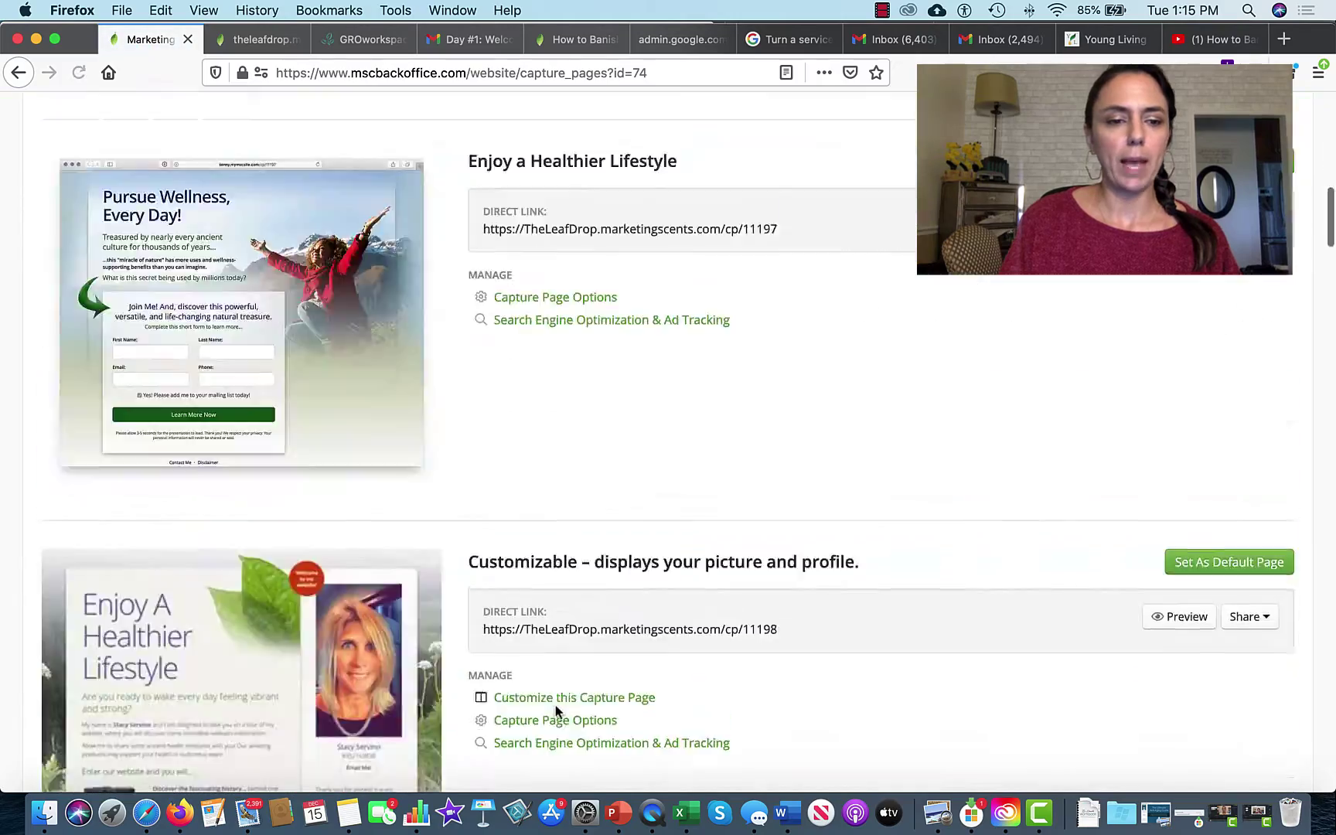
pyautogui.scroll(-20, 555, 711)
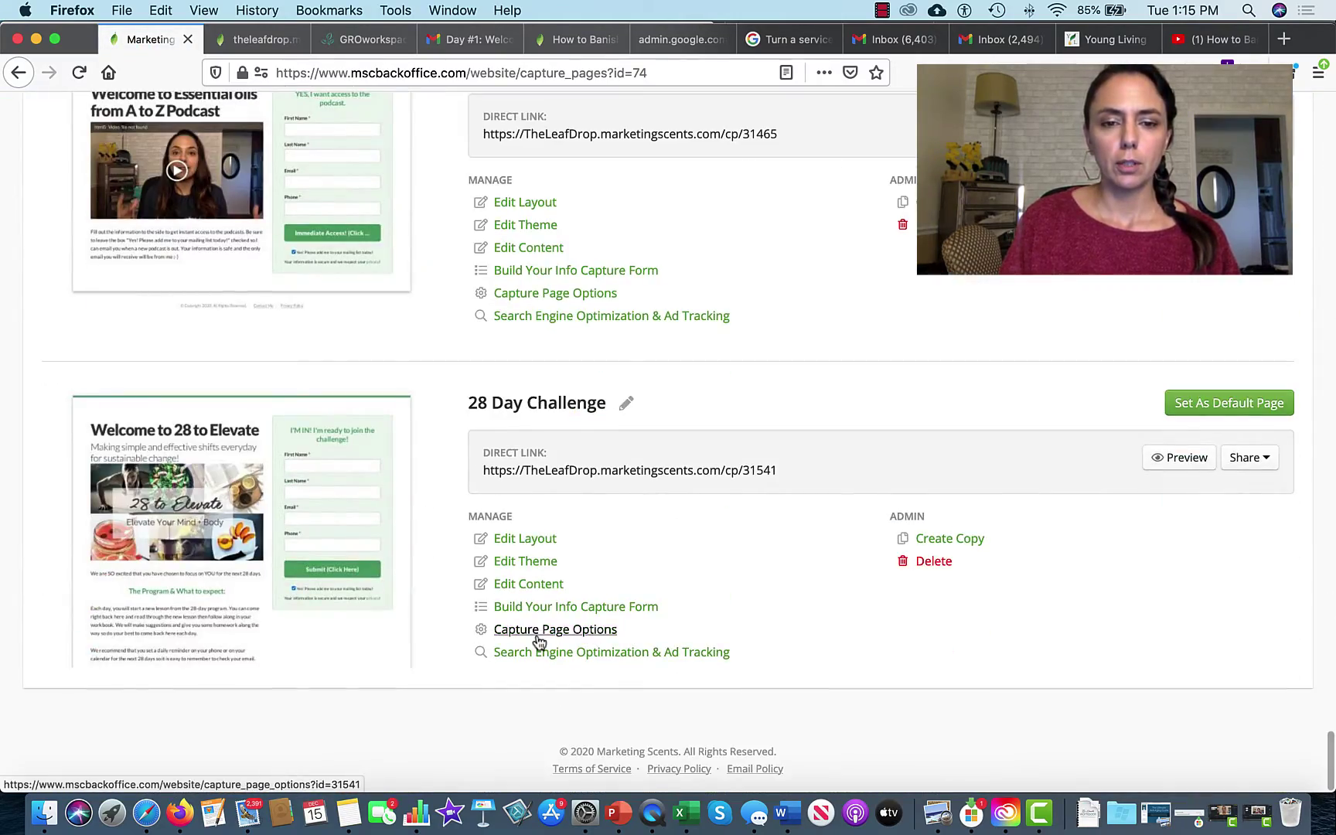
pyautogui.click(537, 629)
# Step: Set the 28 Day Challenge Confirmation Page to 28 to Elevate, leaving First Page at its default
pyautogui.scroll(-6, 551, 716)
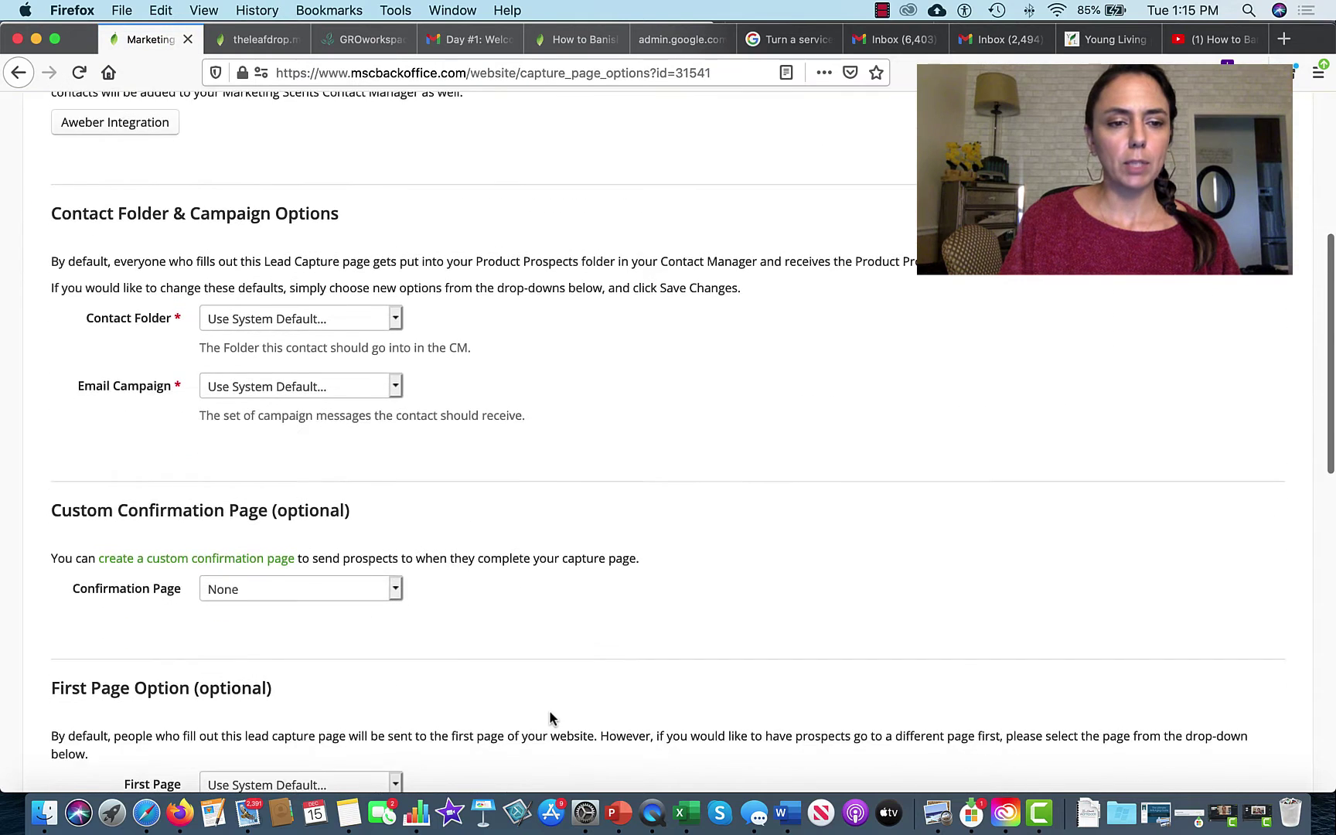
pyautogui.click(394, 494)
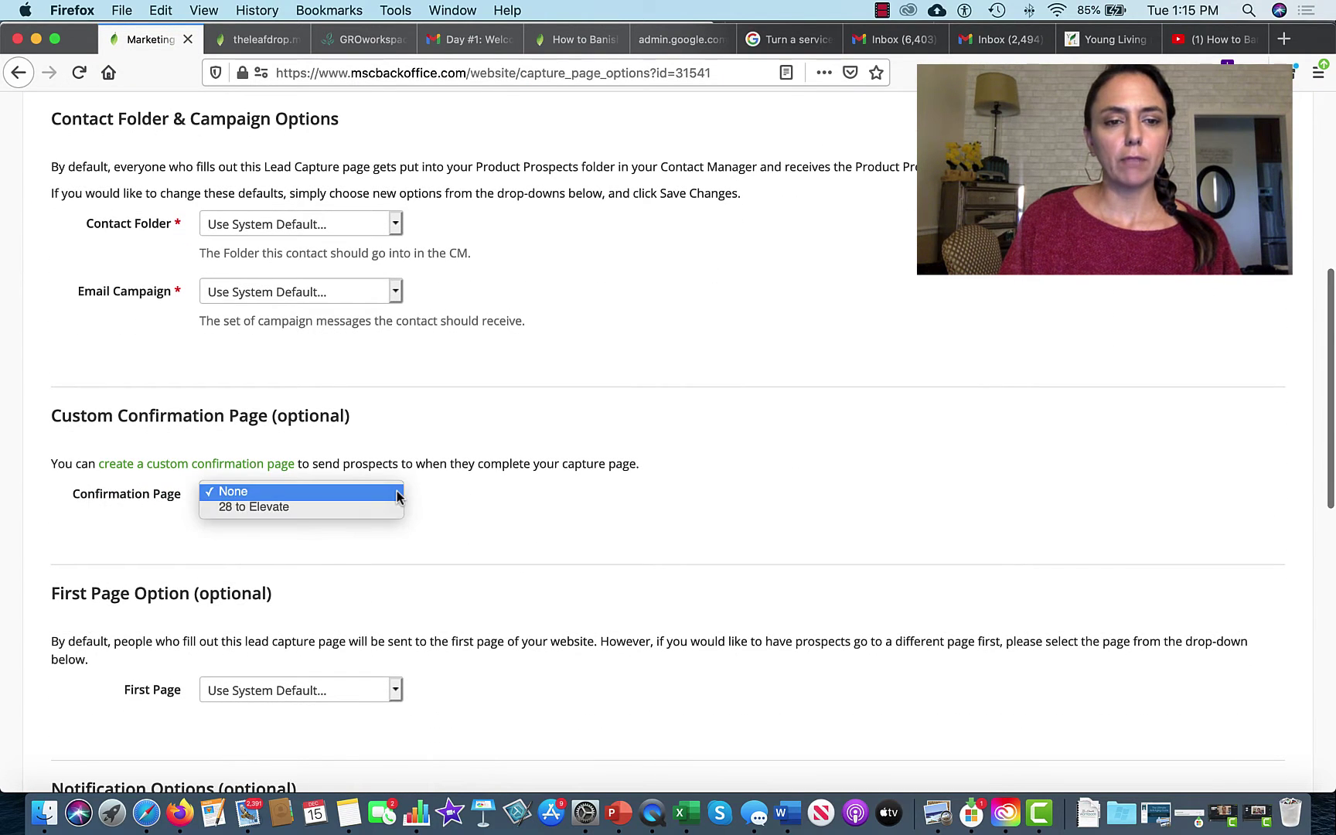
pyautogui.click(371, 507)
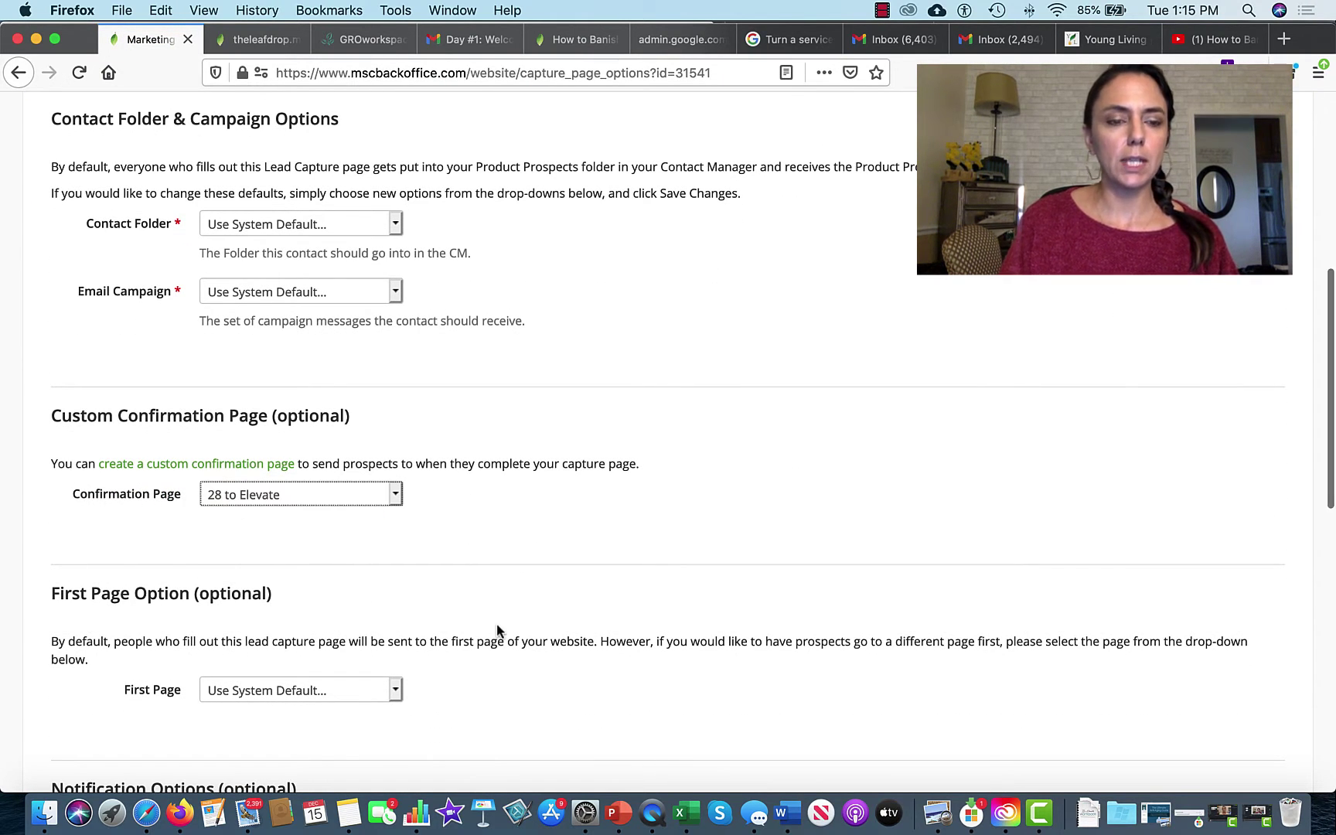
pyautogui.scroll(-5, 497, 629)
pyautogui.click(395, 314)
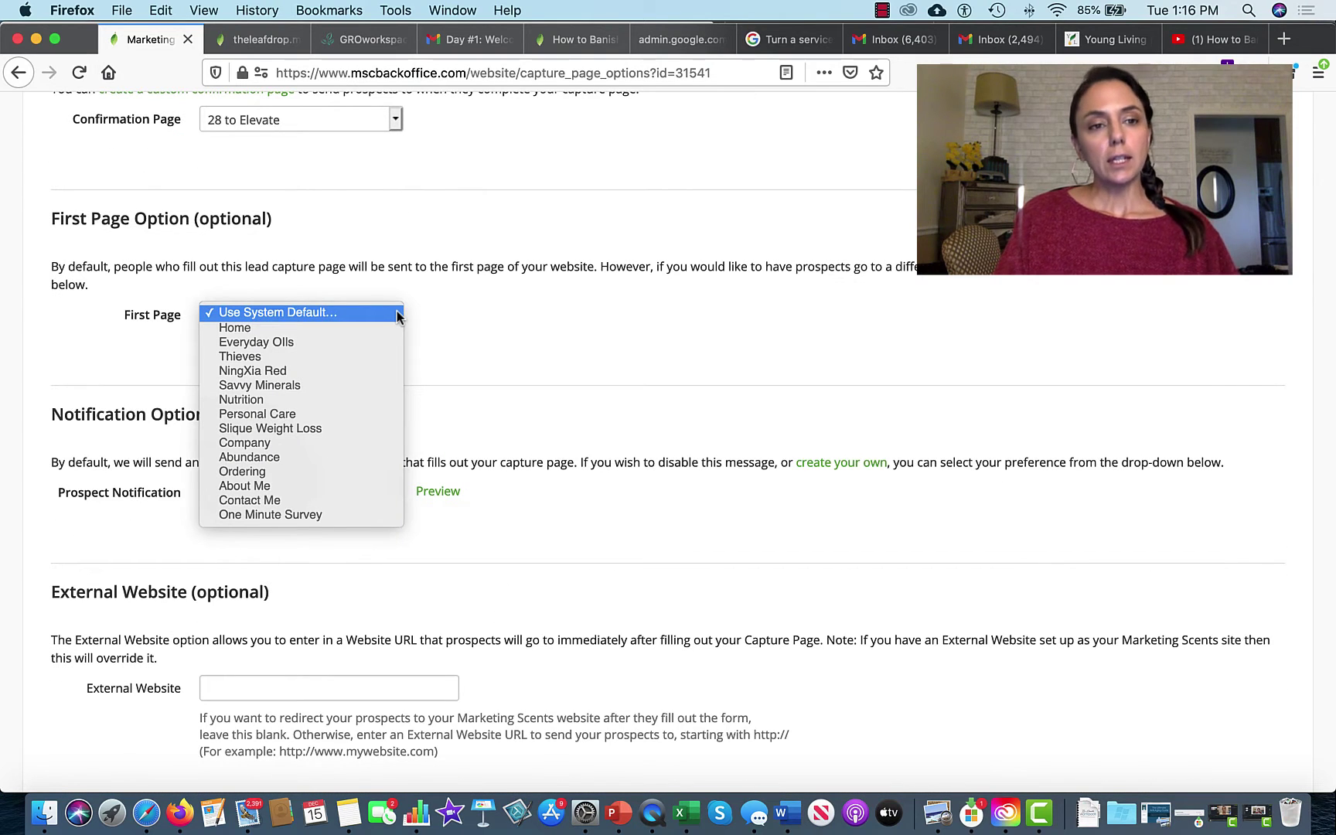
pyautogui.click(480, 311)
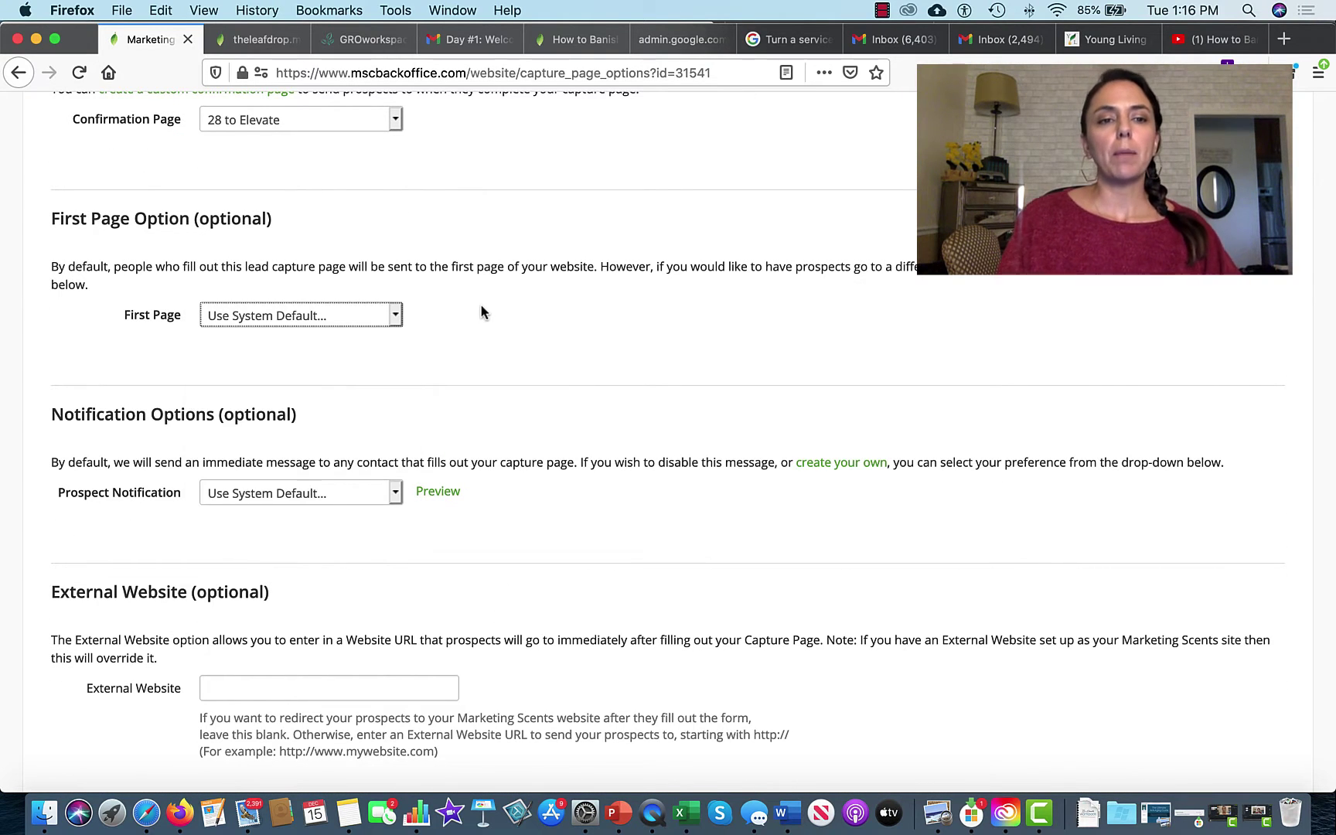
pyautogui.scroll(2, 480, 311)
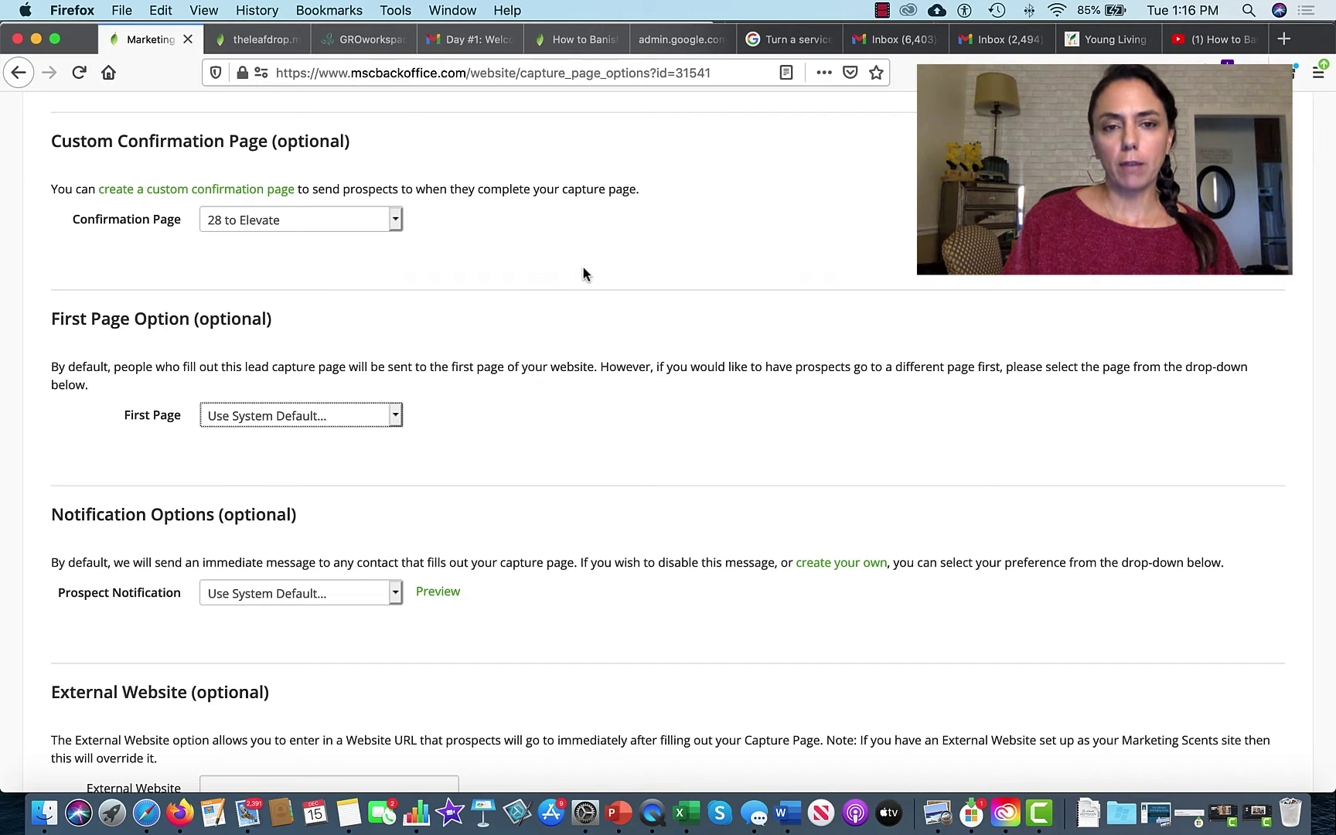
pyautogui.scroll(-3, 583, 273)
pyautogui.scroll(-4, 584, 274)
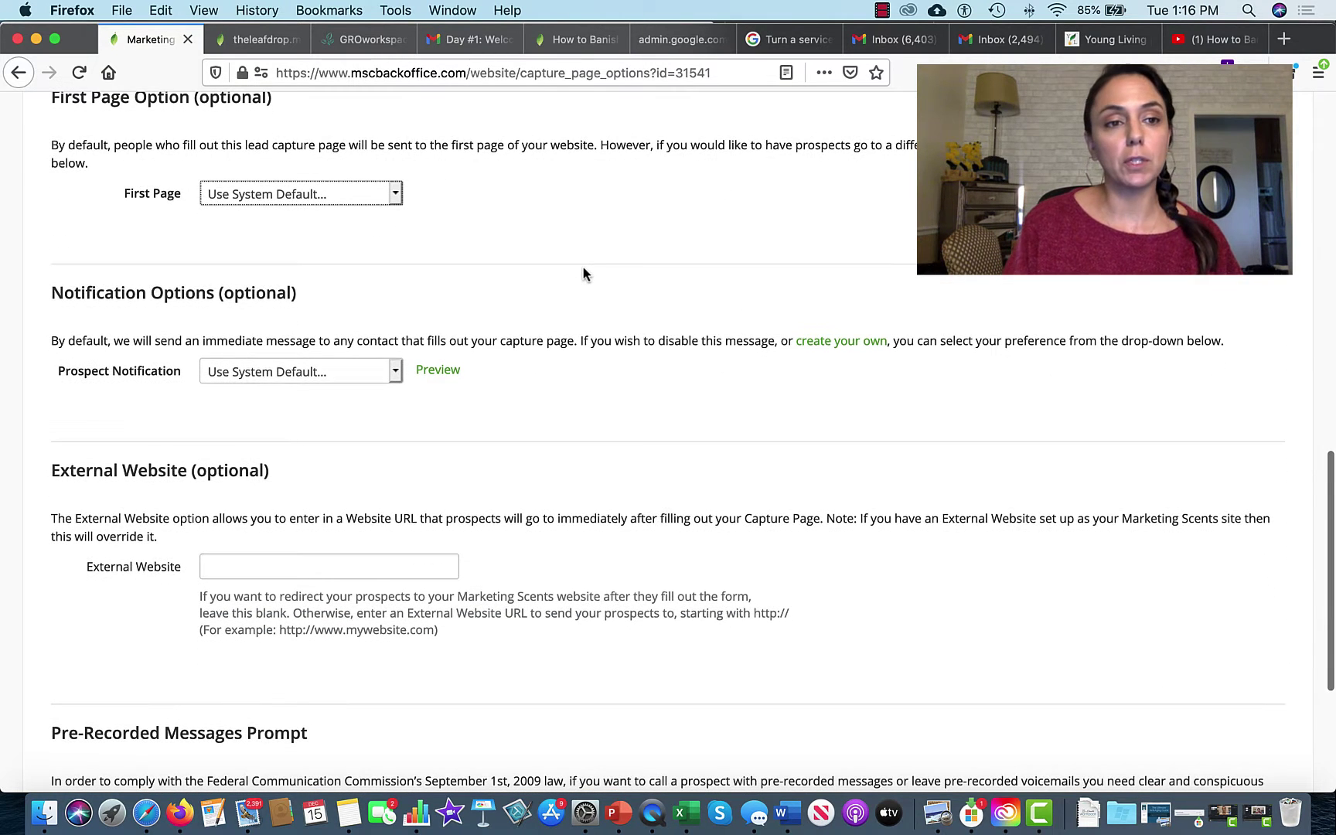
pyautogui.scroll(-4, 583, 272)
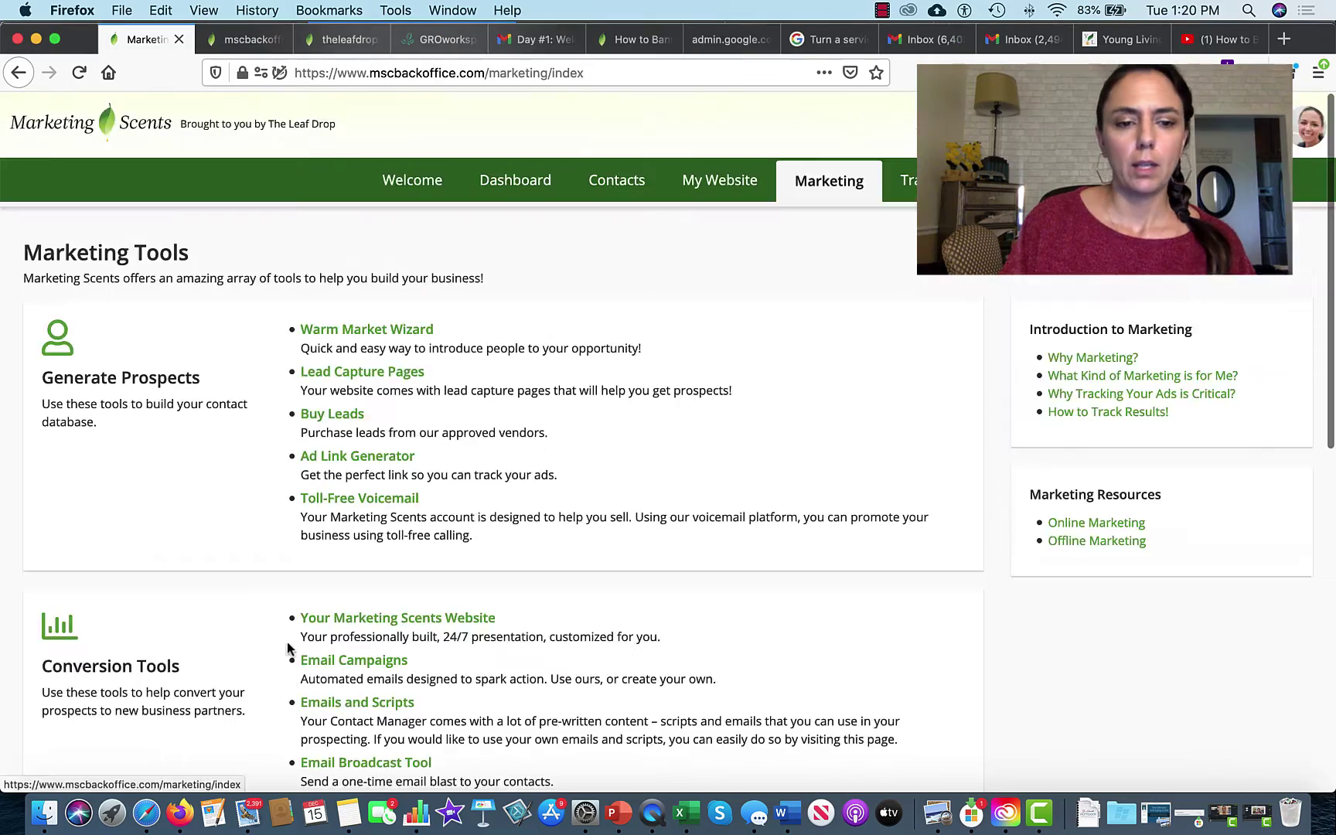
pyautogui.scroll(-10, 286, 646)
pyautogui.scroll(10, 286, 645)
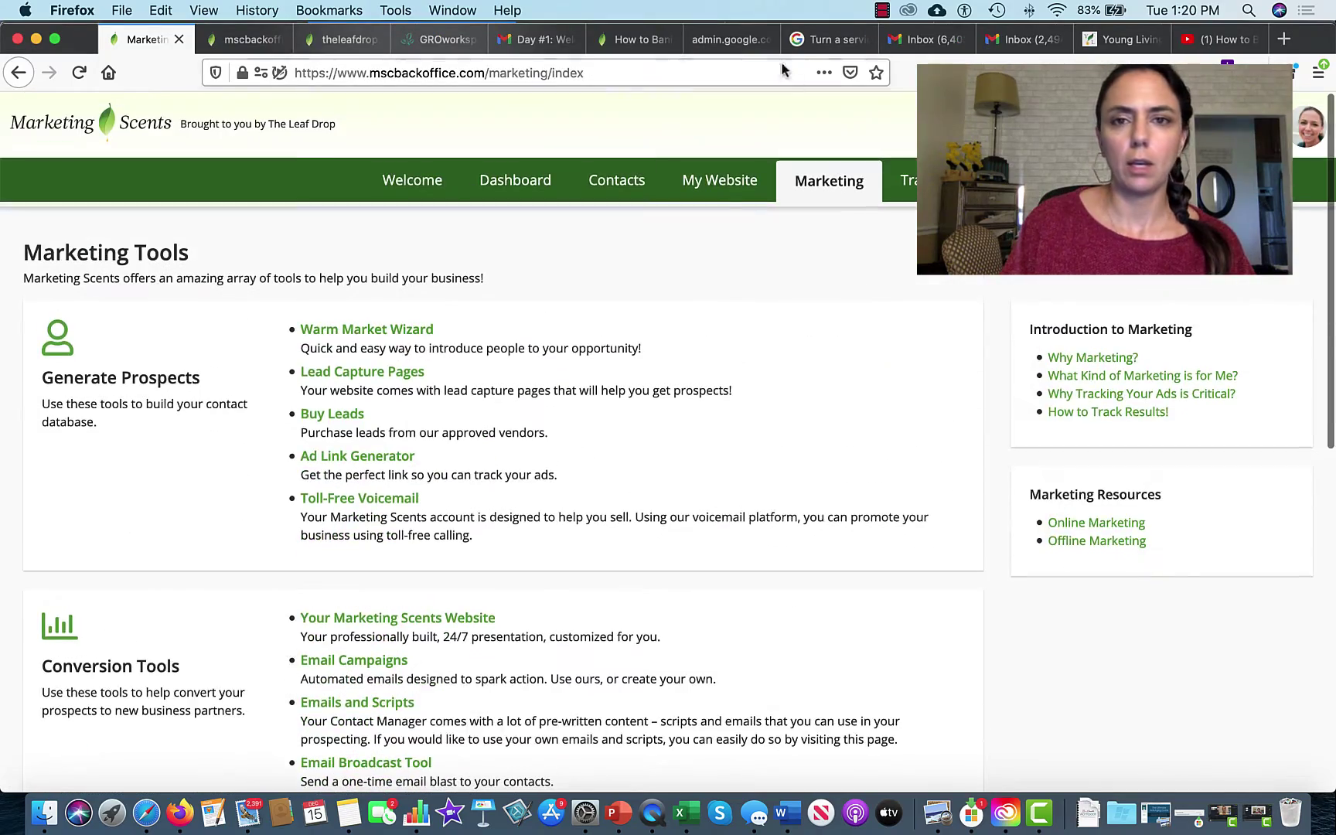
# Step: Select the 28 Day Challenge direct link, then select the thank-you tab's address bar for testing
pyautogui.click(715, 184)
pyautogui.scroll(-15, 358, 660)
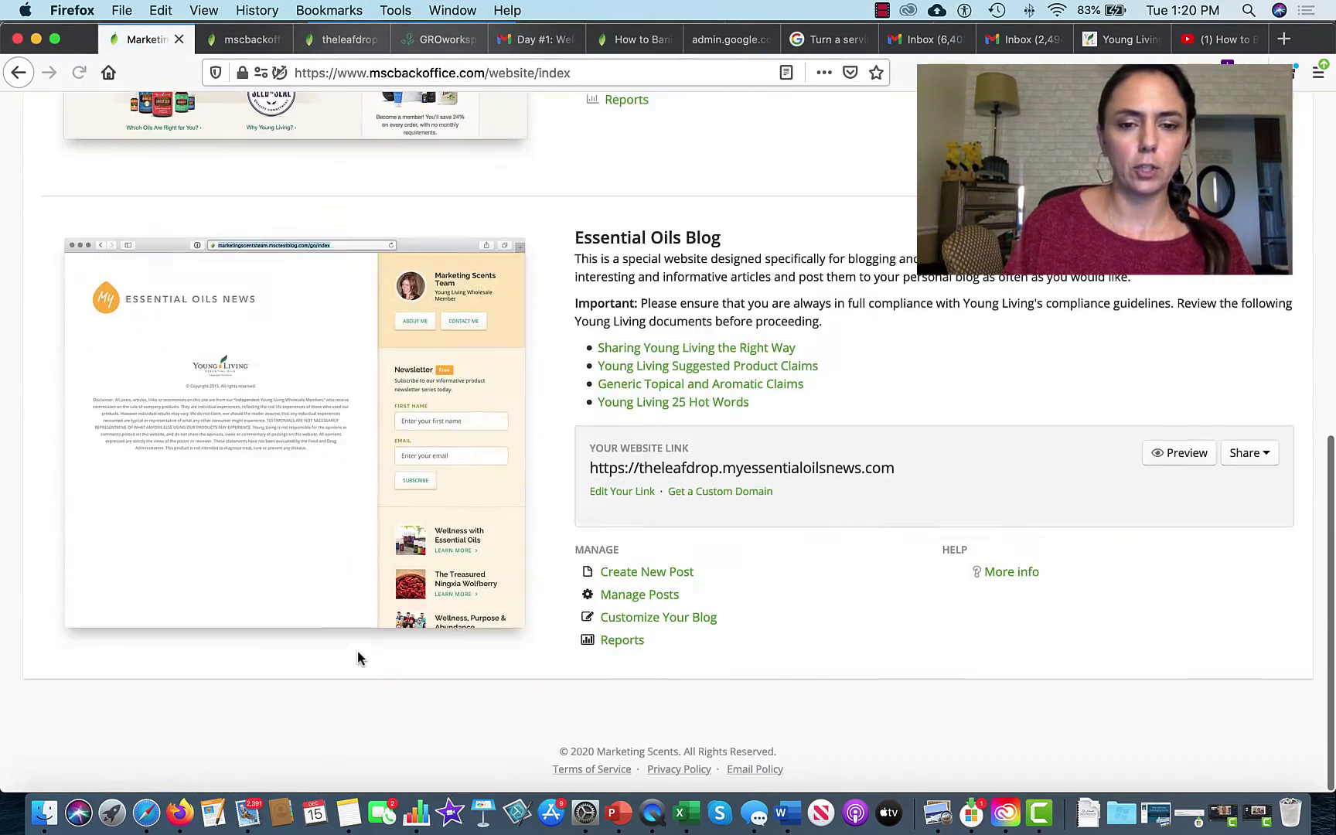
pyautogui.scroll(4, 358, 658)
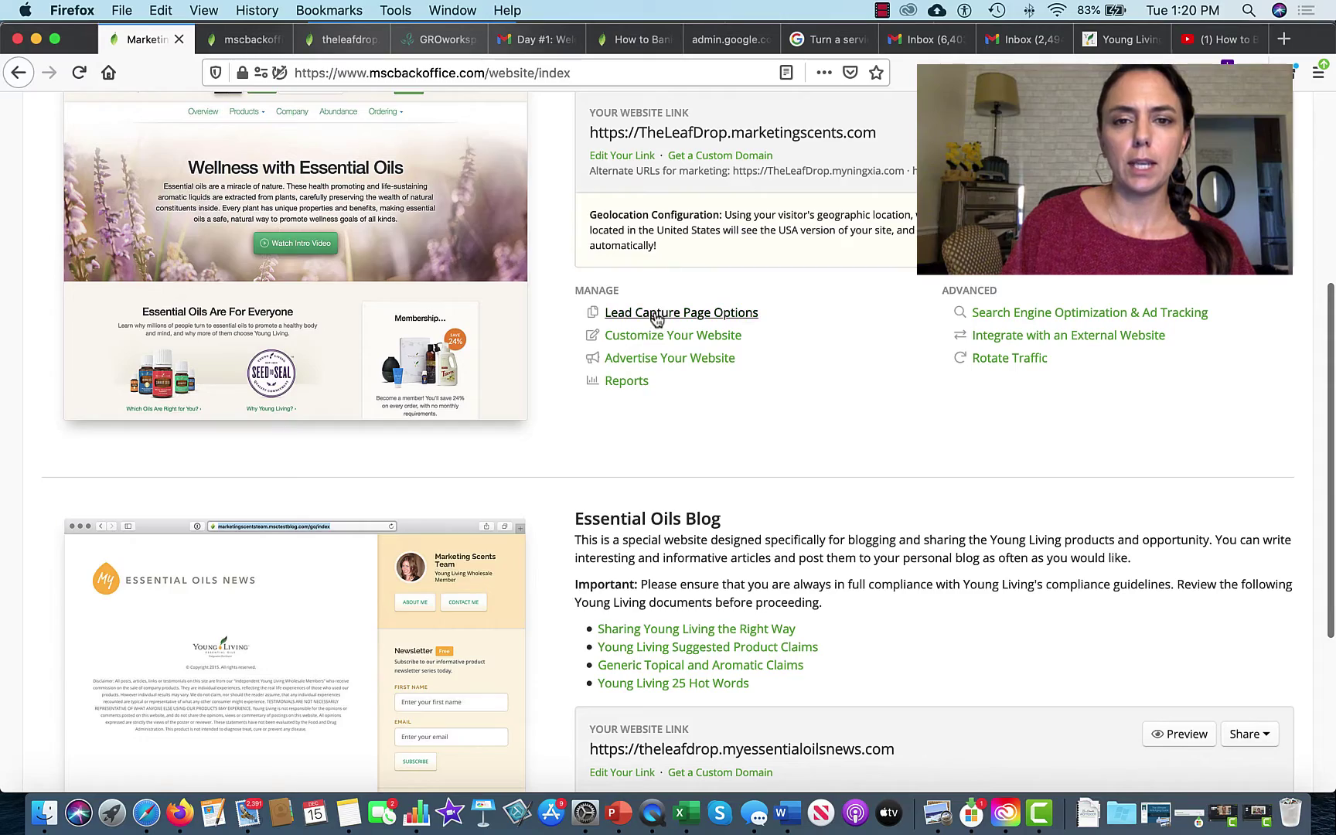
pyautogui.click(657, 313)
pyautogui.scroll(-10, 383, 557)
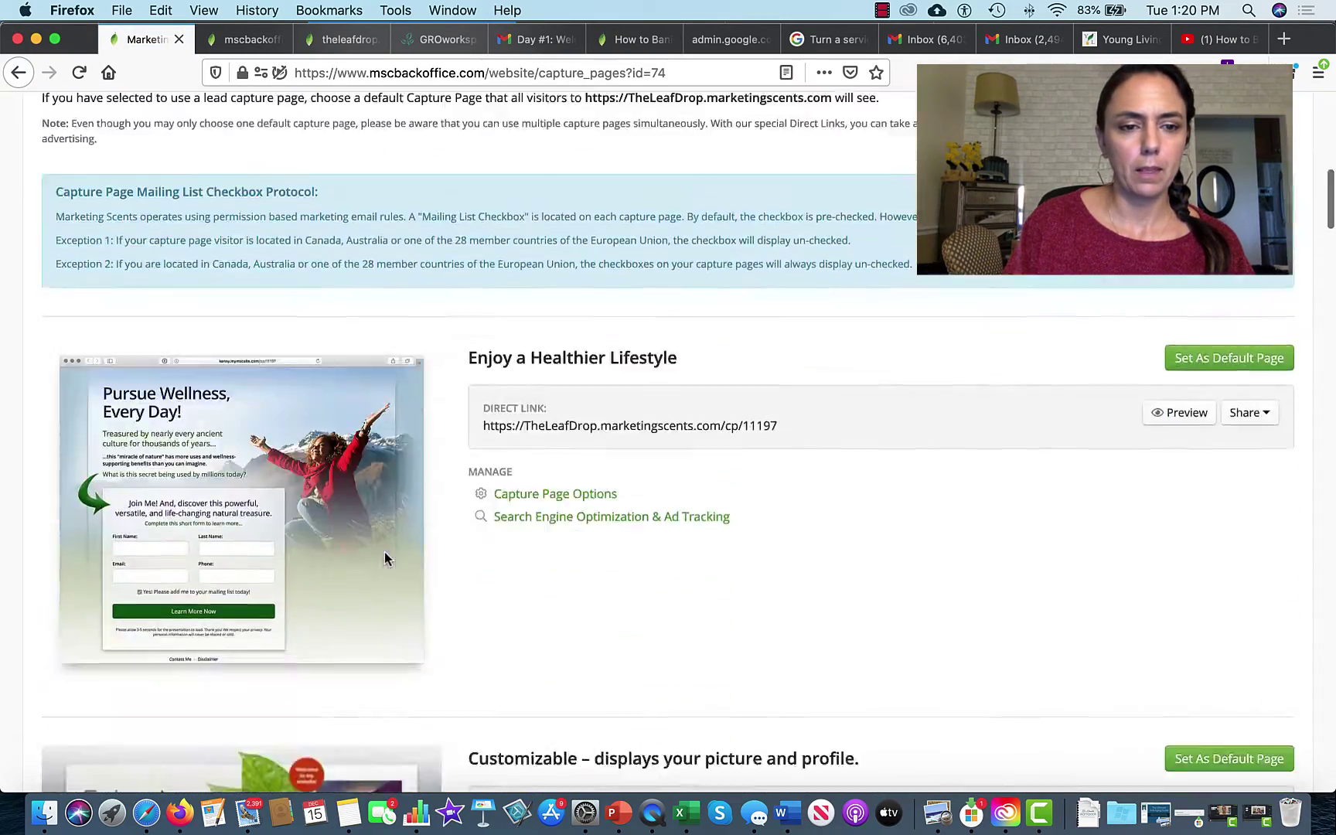
pyautogui.scroll(-10, 384, 555)
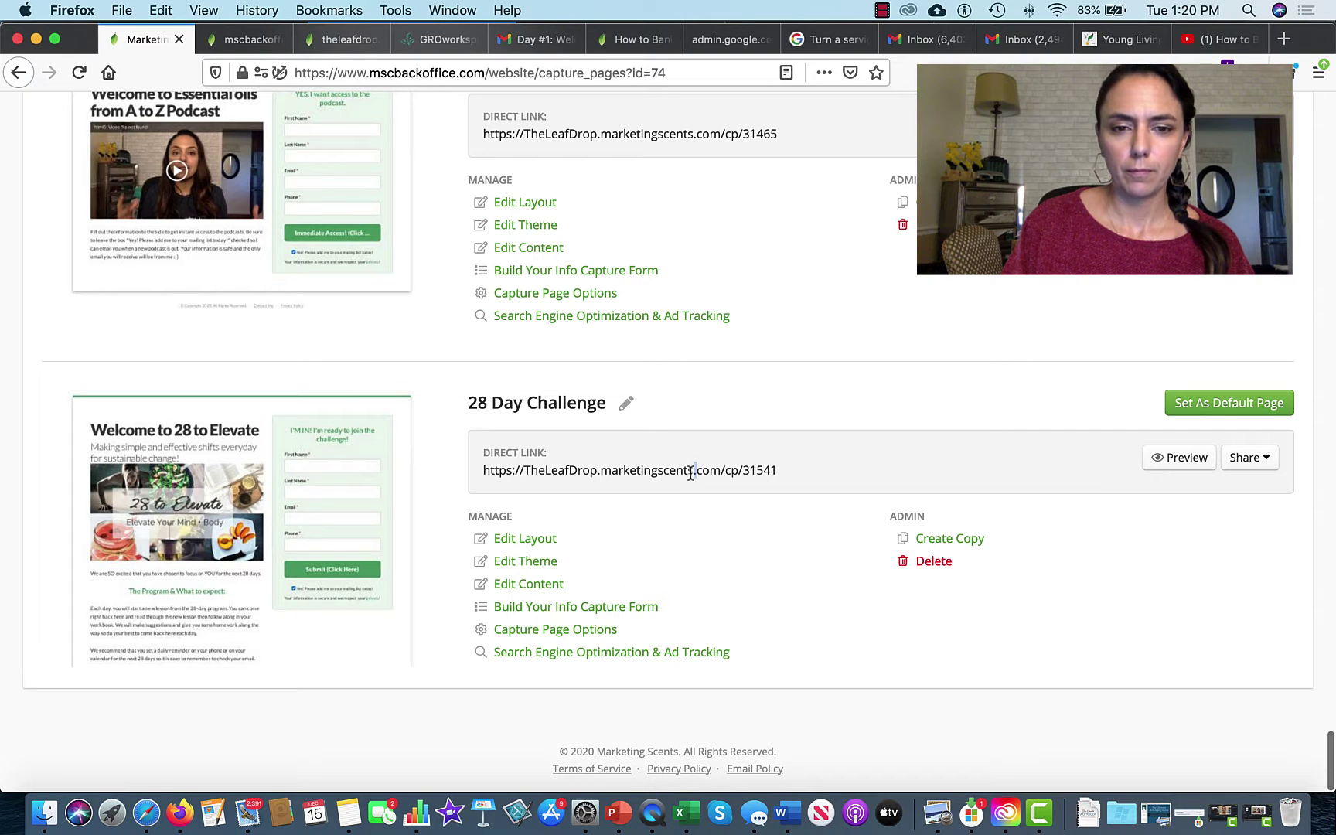
pyautogui.tripleClick(691, 472)
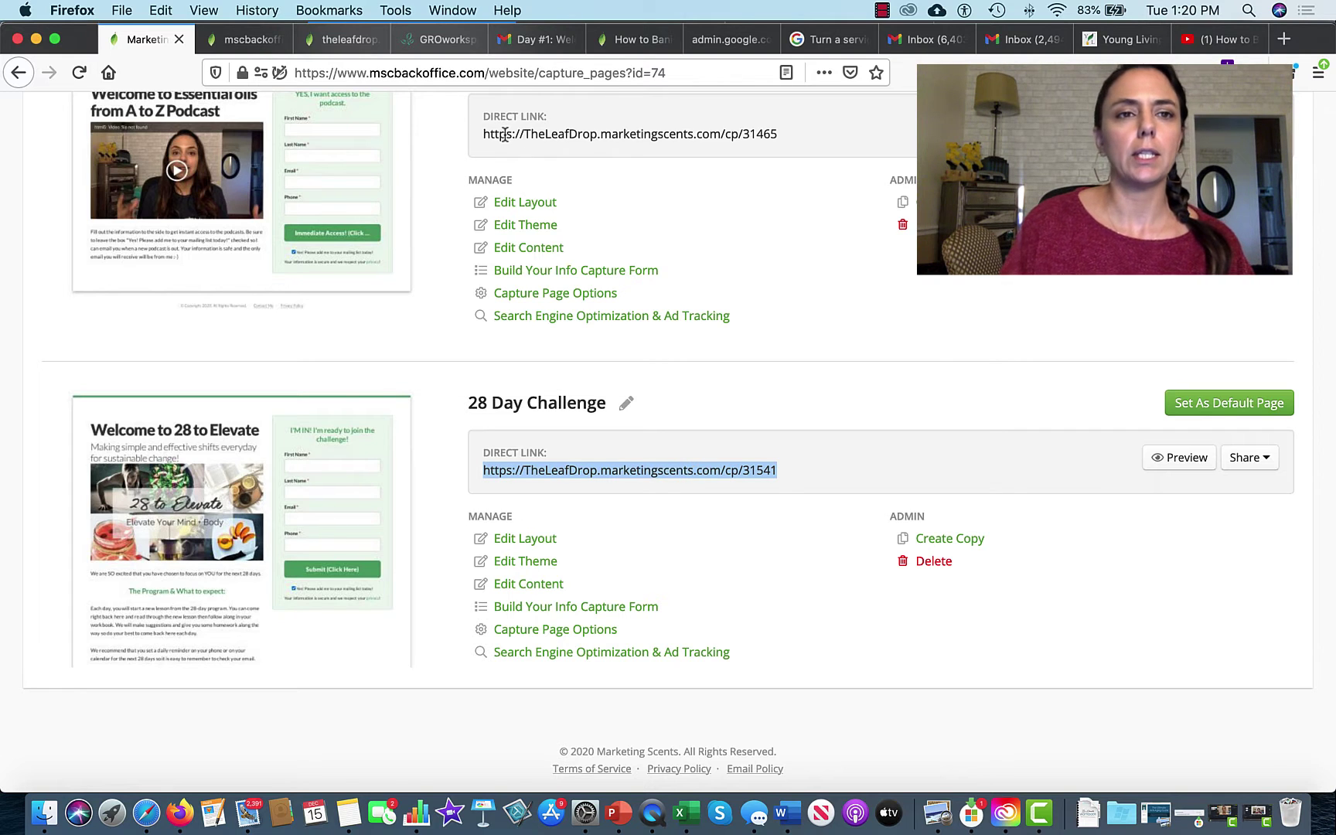
pyautogui.click(340, 39)
pyautogui.click(323, 73)
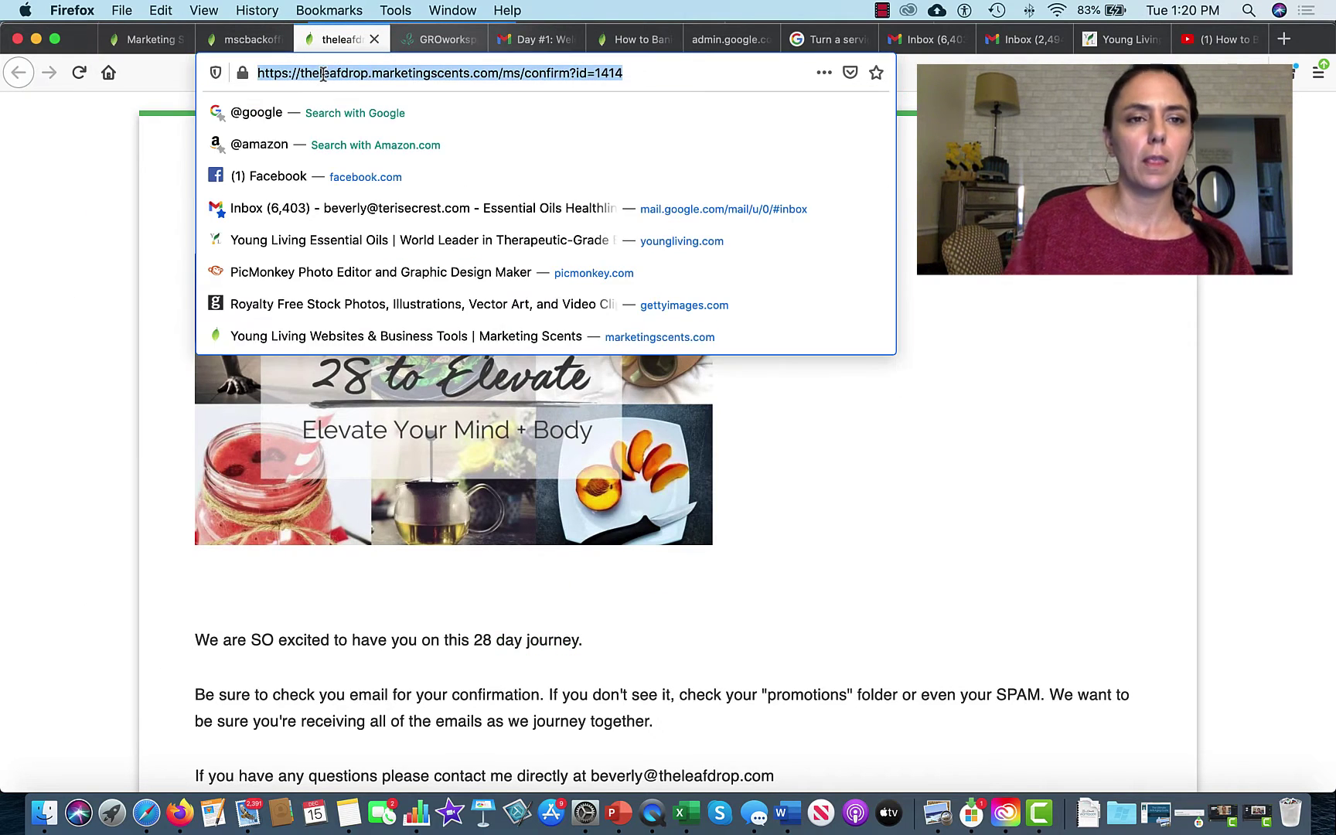
# Step: Load the /cp/31541 capture page and submit a test sign-up with a first name and e-mail
pyautogui.write('https://theleafdrop.marketingscents.com/cp/31541')
pyautogui.press('Return')
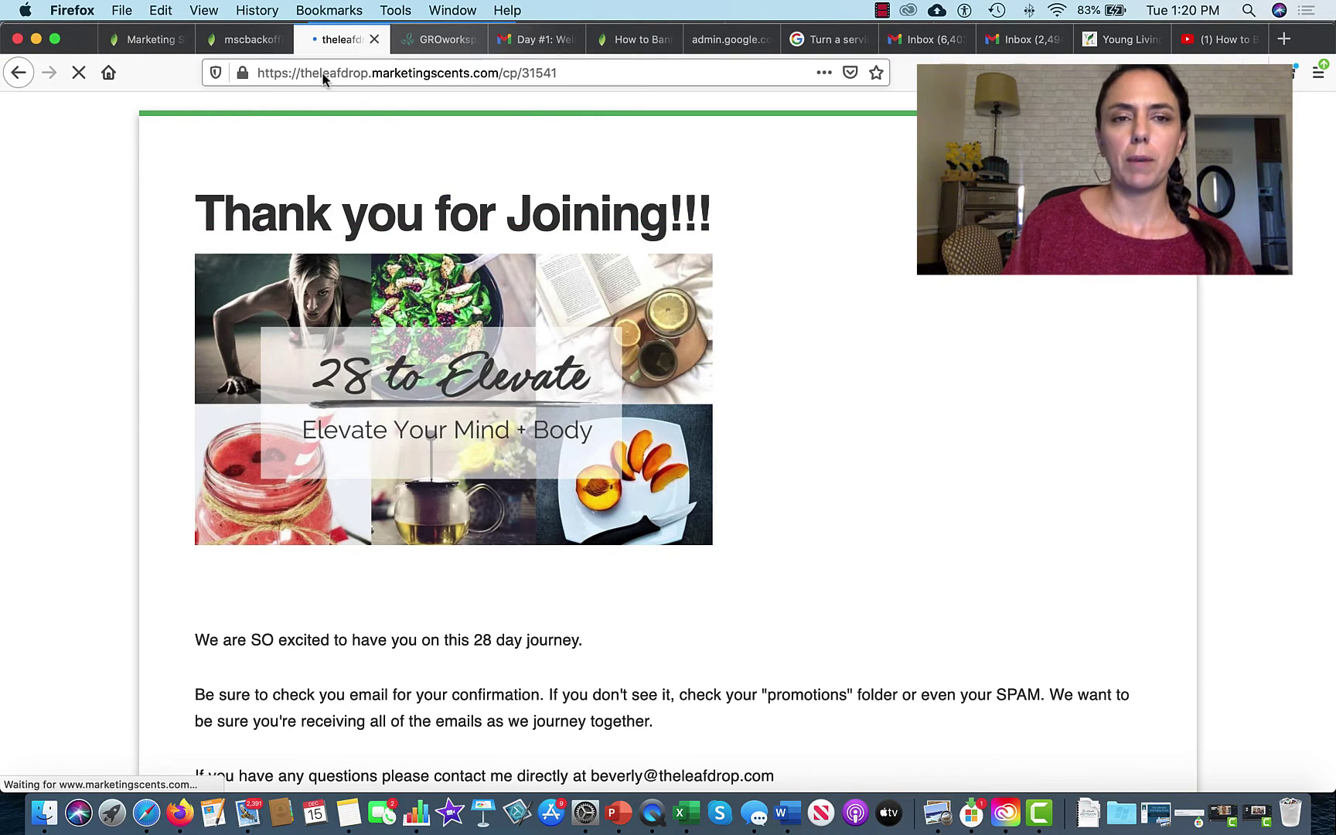
pyautogui.click(877, 322)
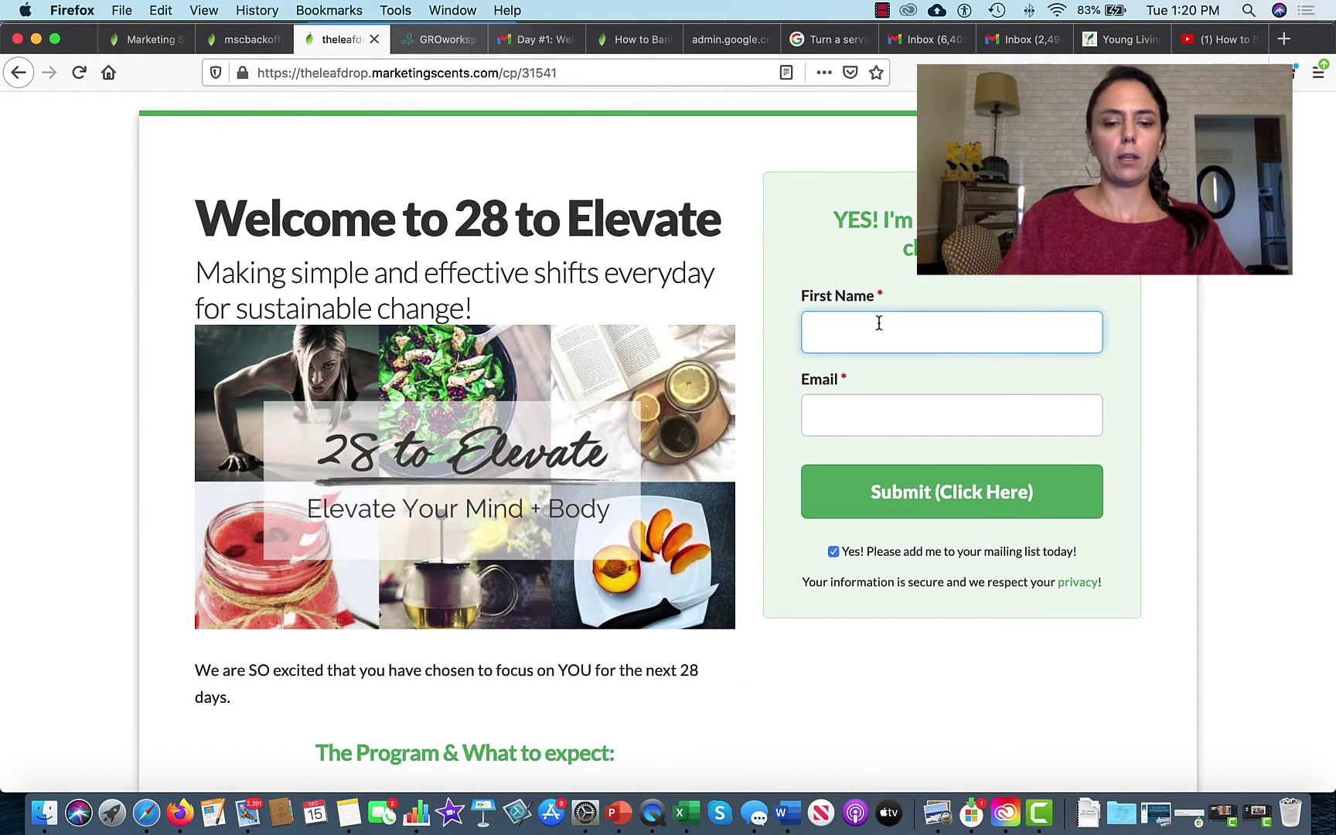
pyautogui.write('Beverly')
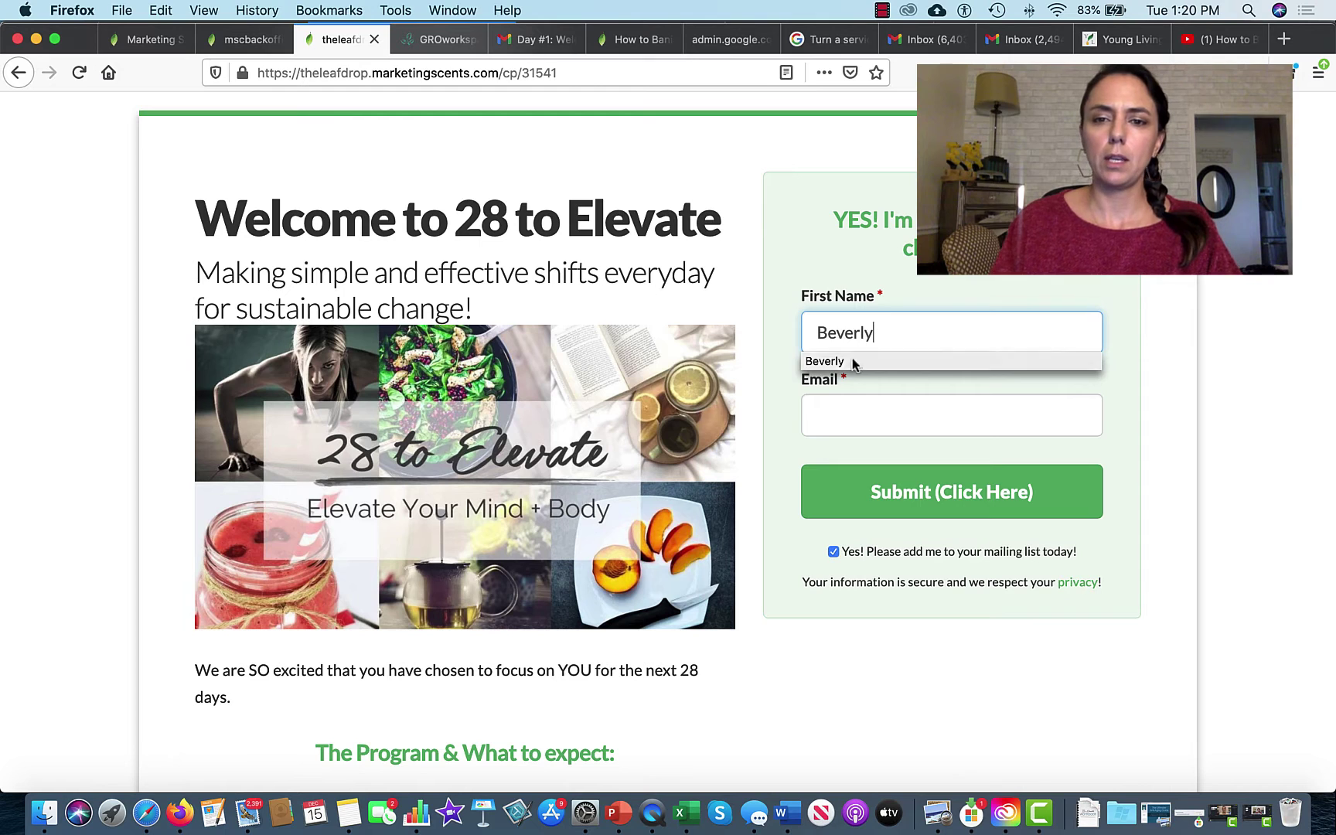
pyautogui.click(844, 418)
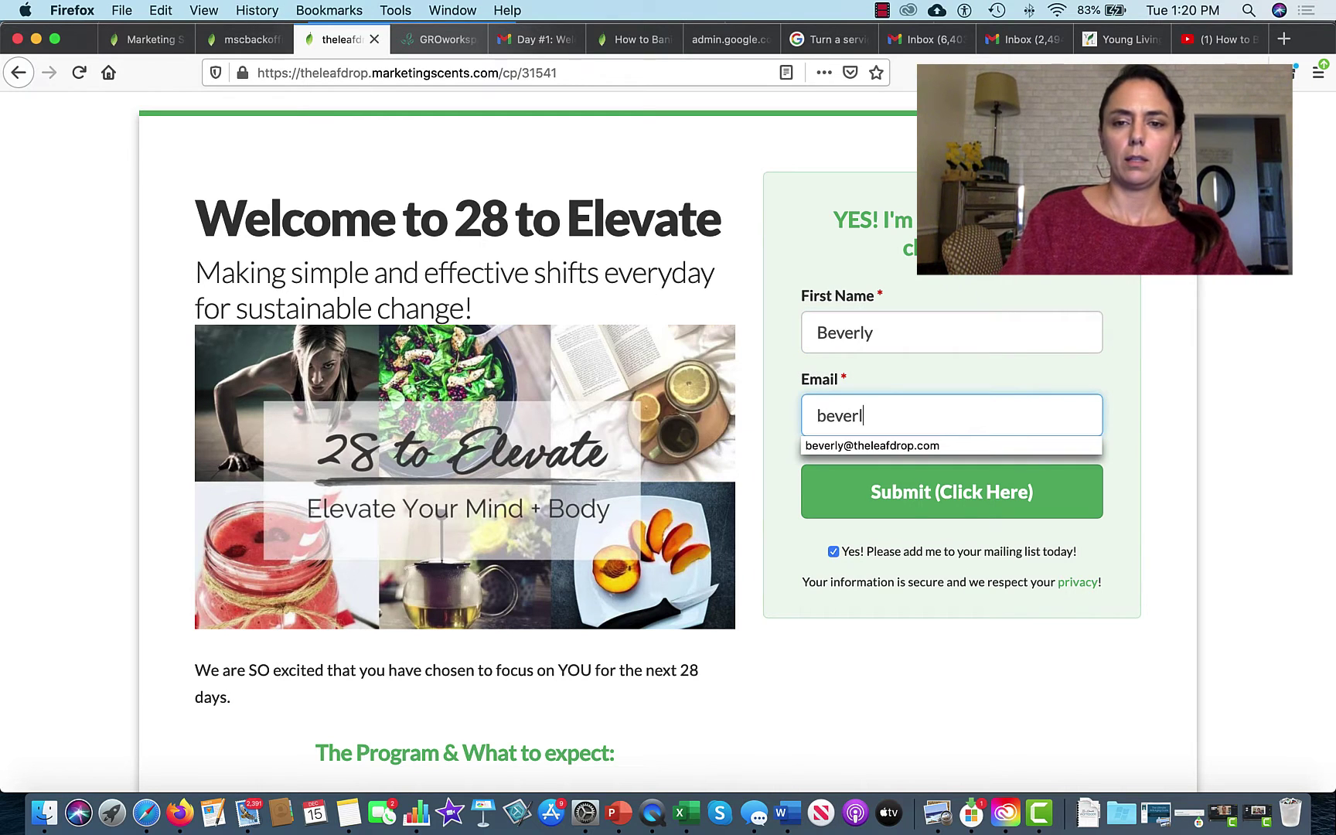
pyautogui.click(885, 445)
pyautogui.click(951, 495)
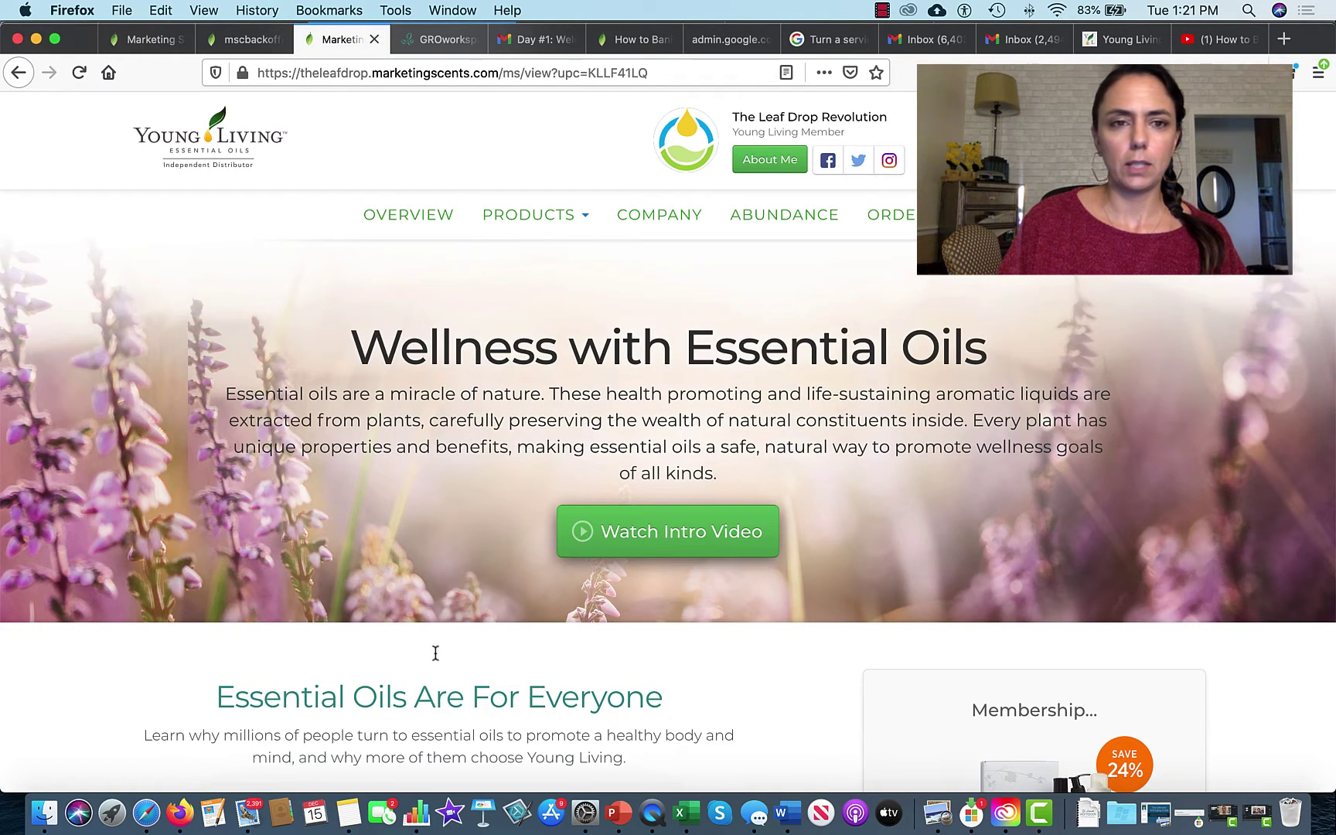
pyautogui.click(145, 33)
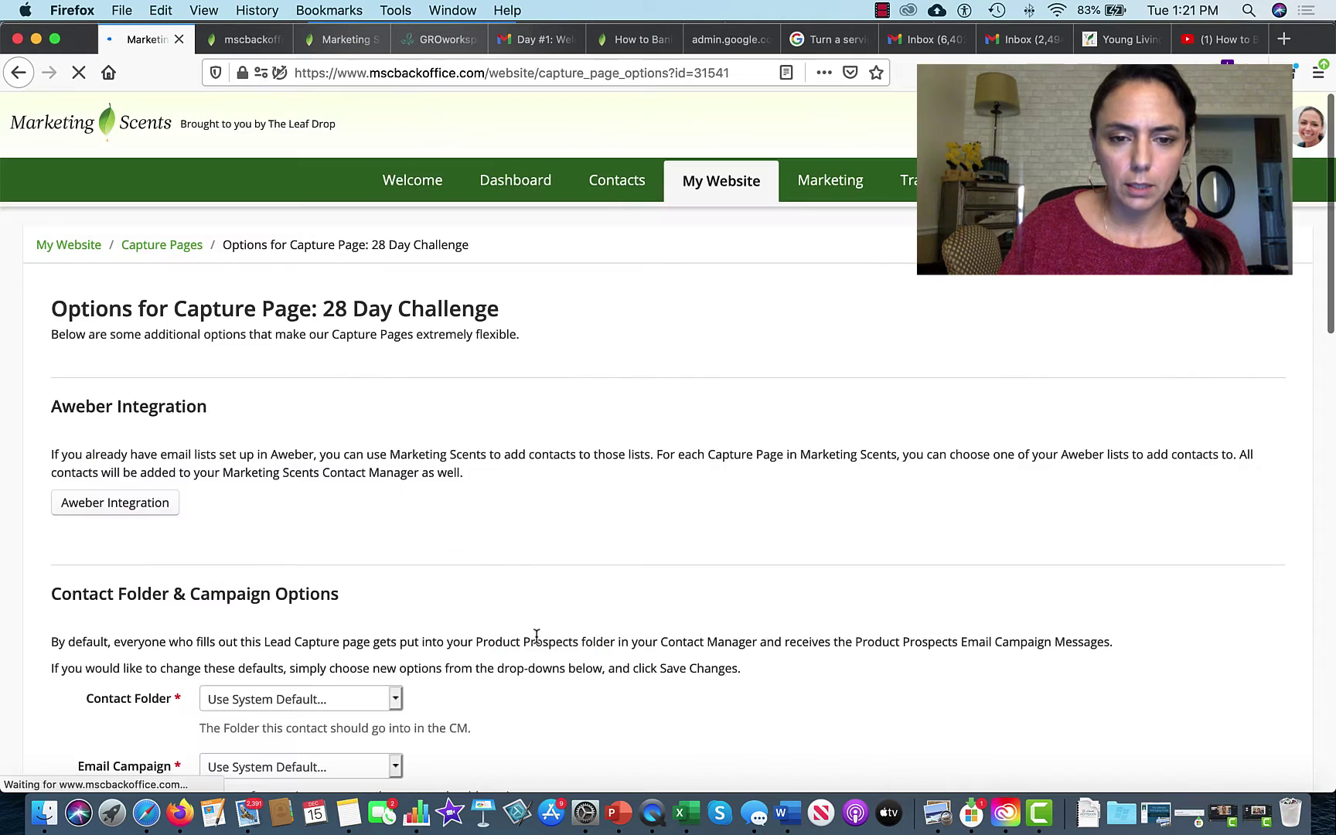
# Step: Set Contact Folder, Email Campaign and Confirmation Page to 28 to Elevate
pyautogui.scroll(-5, 373, 662)
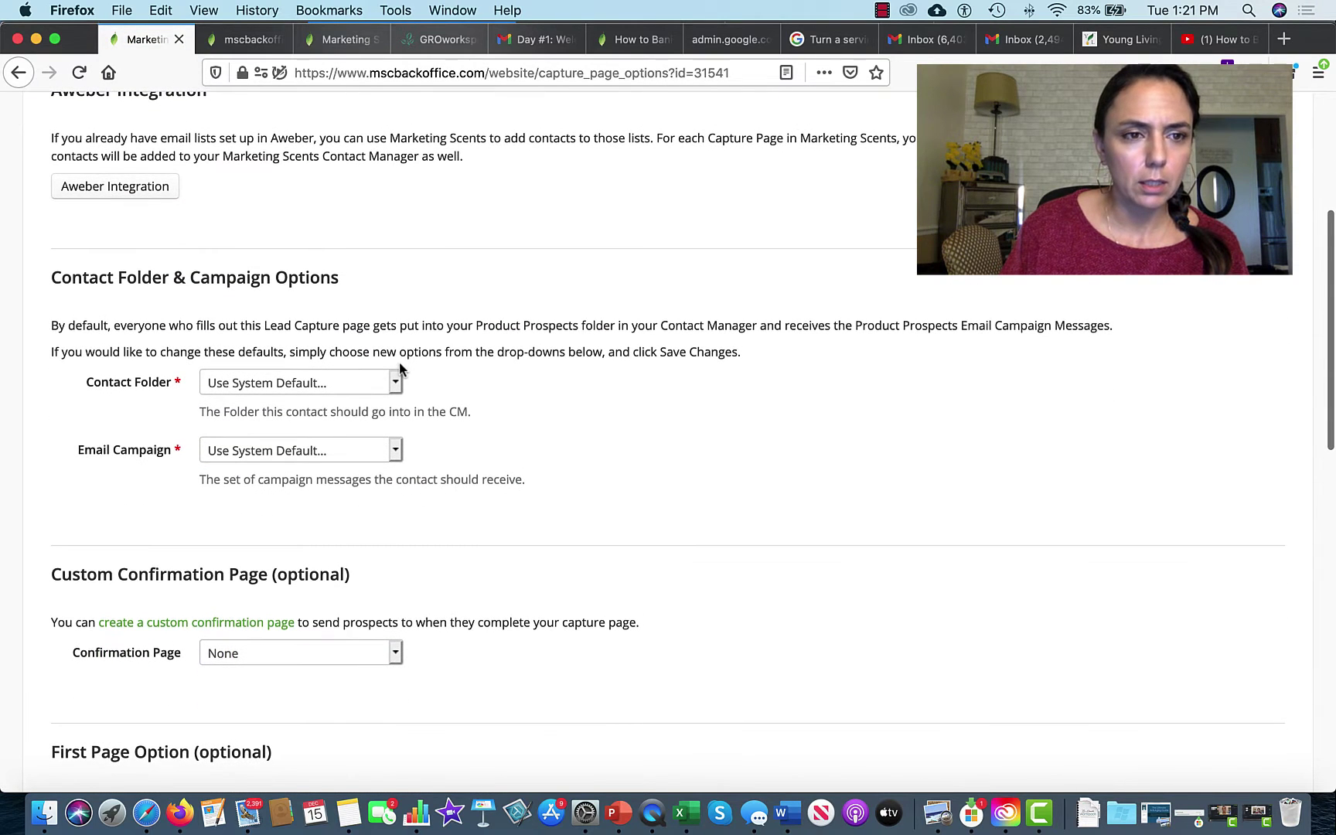
pyautogui.click(394, 381)
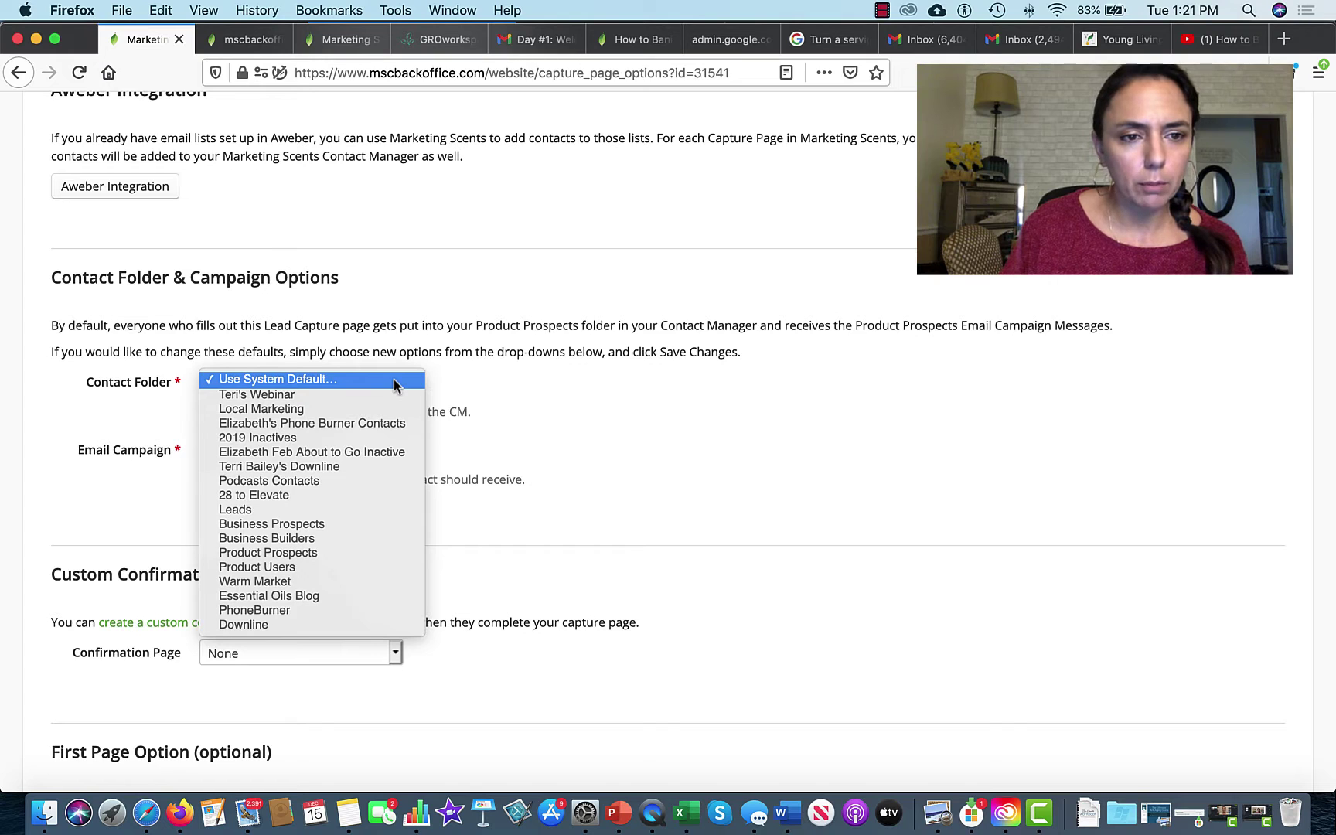
pyautogui.click(351, 496)
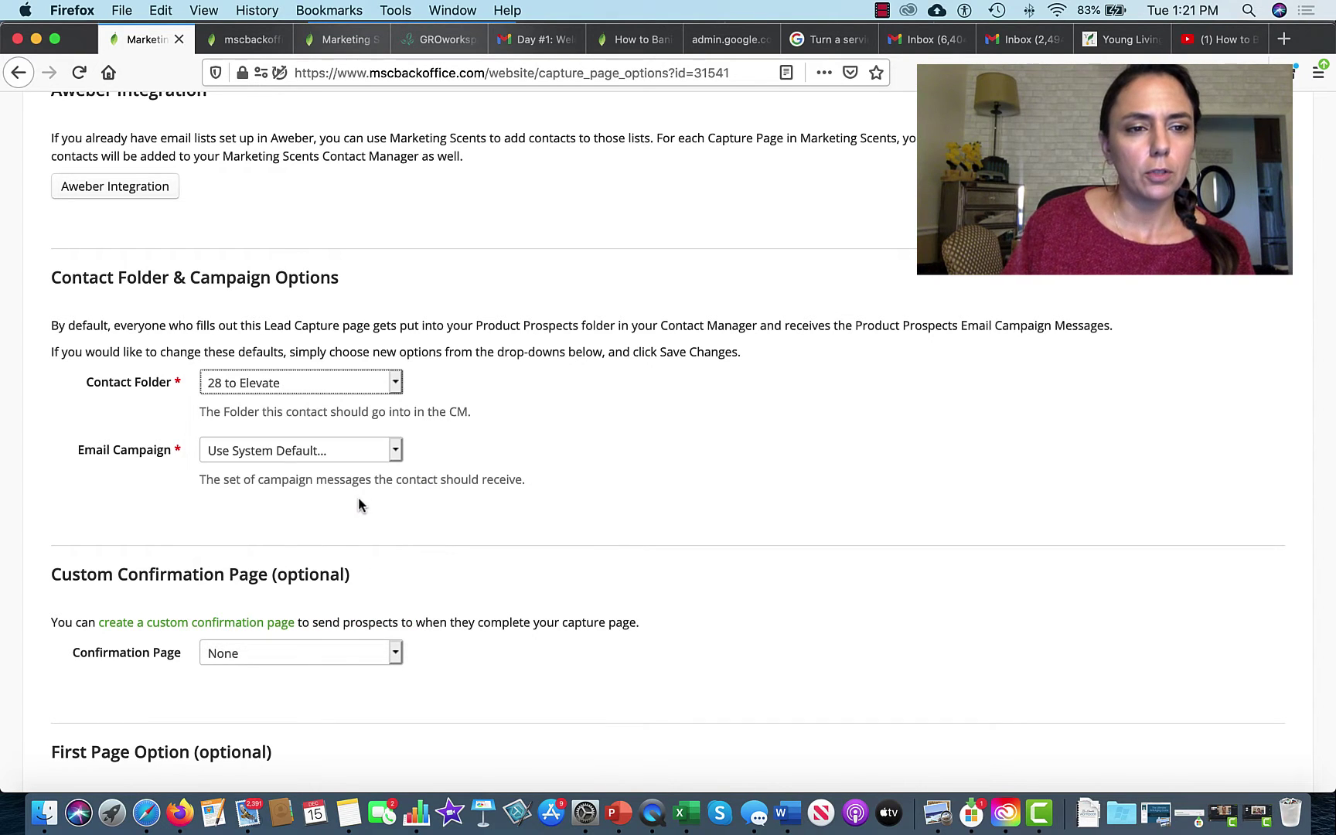
pyautogui.click(395, 450)
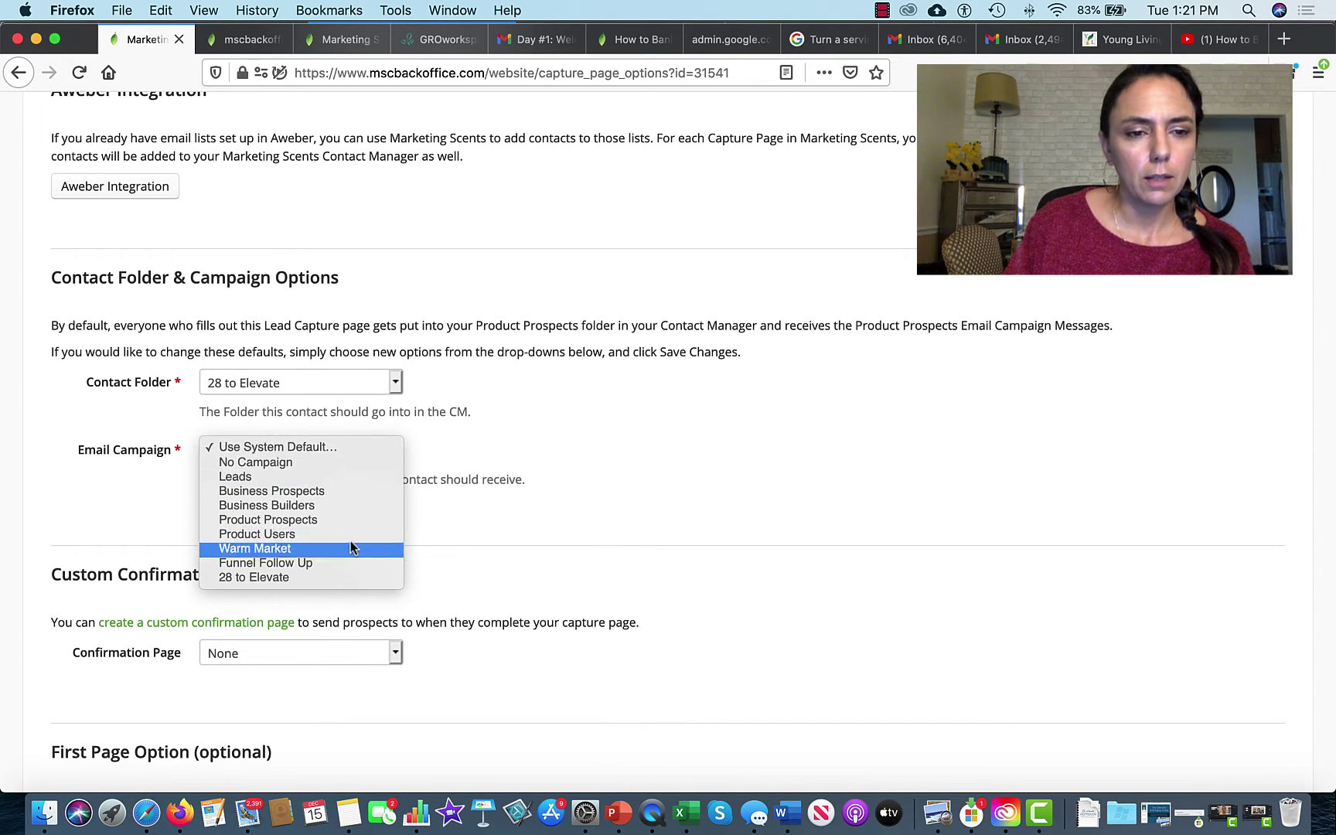
pyautogui.click(331, 578)
pyautogui.scroll(-5, 328, 583)
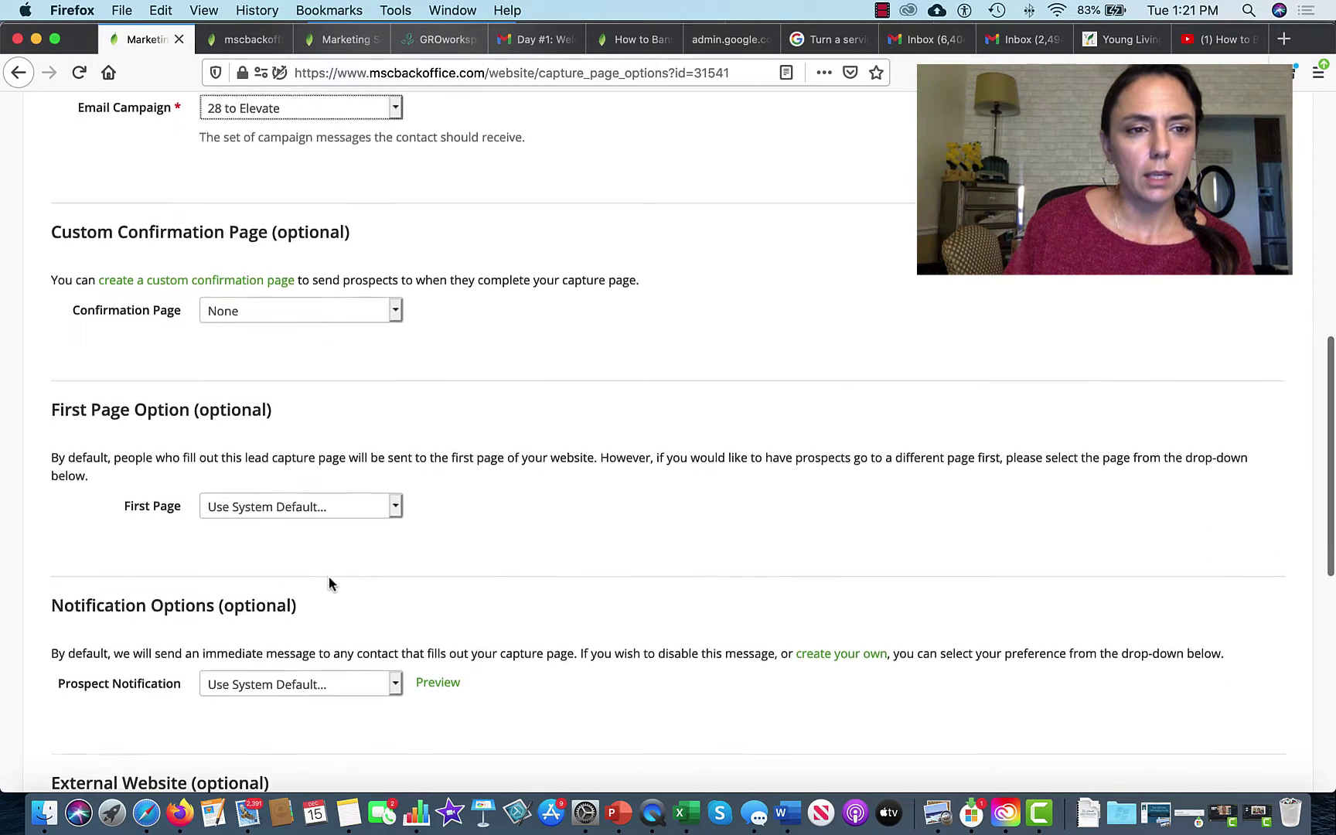
pyautogui.click(329, 309)
pyautogui.click(321, 320)
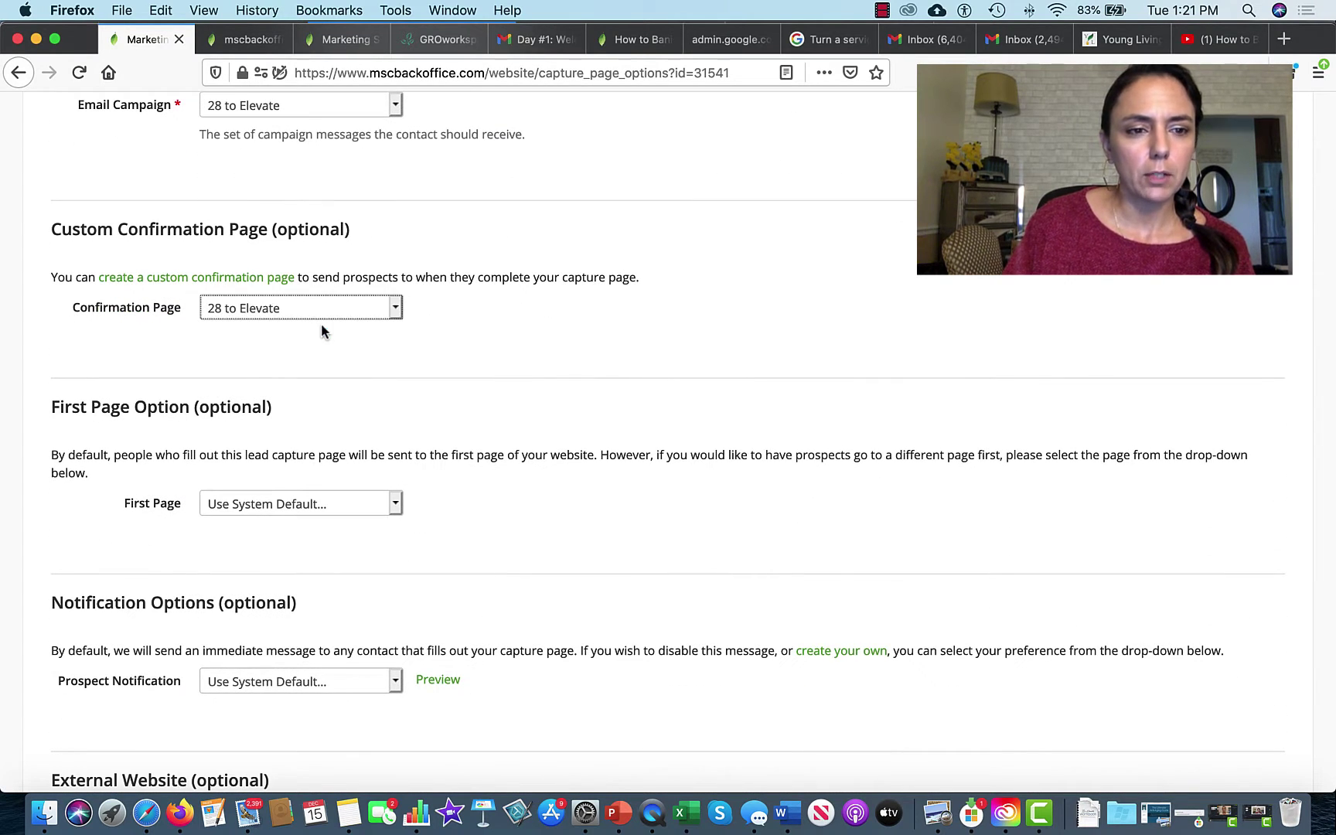
# Step: Set Prospect Notification to 28 to Elevate, the pre-recorded messages prompt to No, and save
pyautogui.scroll(-3, 331, 429)
pyautogui.click(333, 491)
pyautogui.click(332, 520)
pyautogui.scroll(-5, 309, 478)
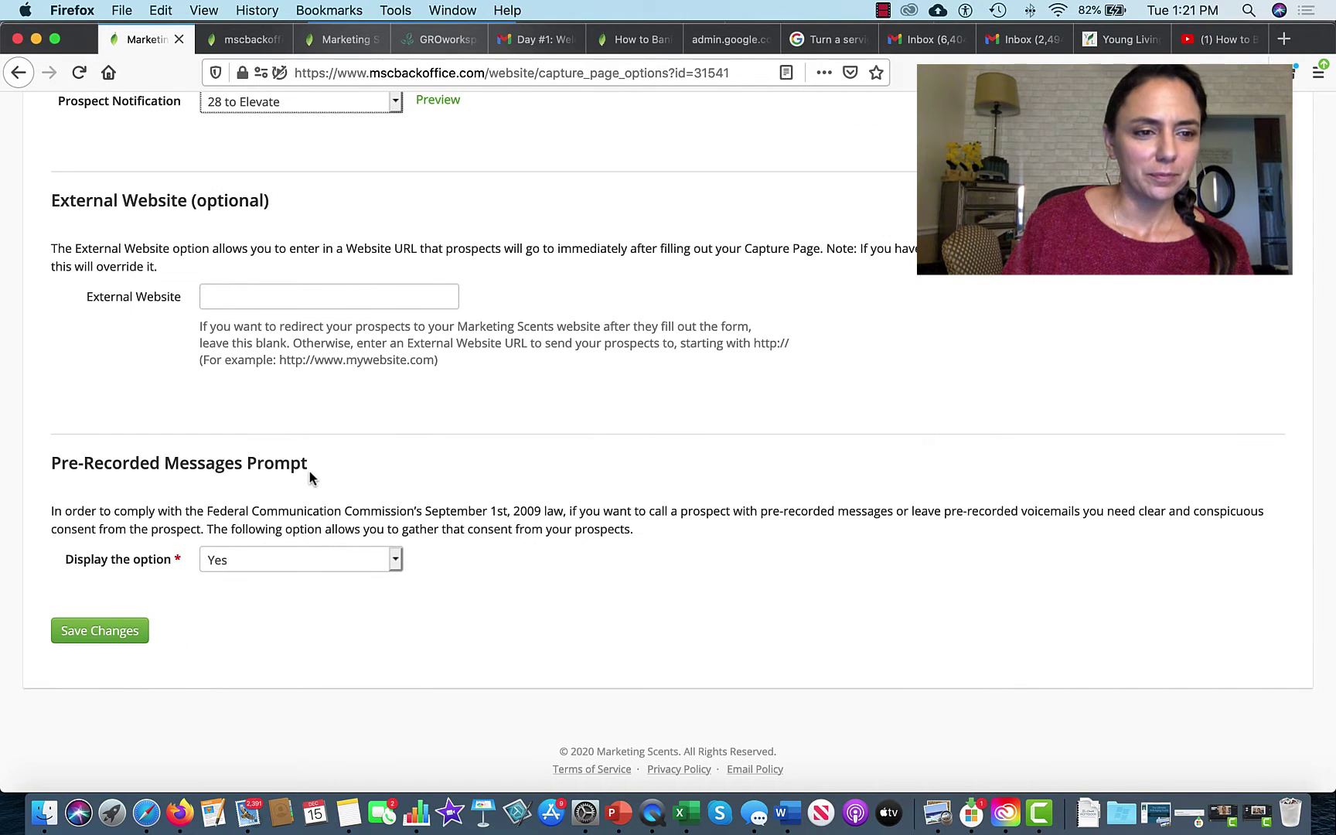
pyautogui.click(235, 562)
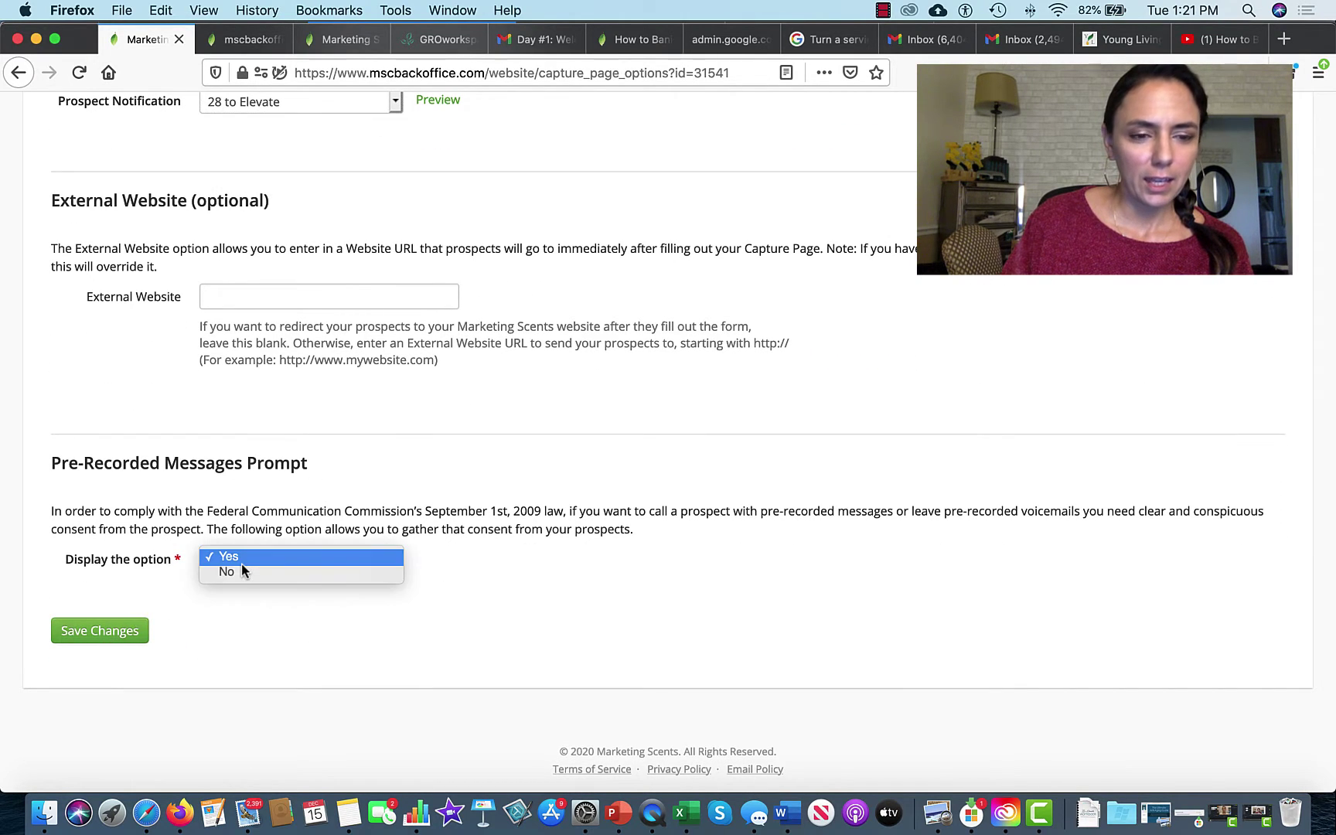
pyautogui.click(245, 573)
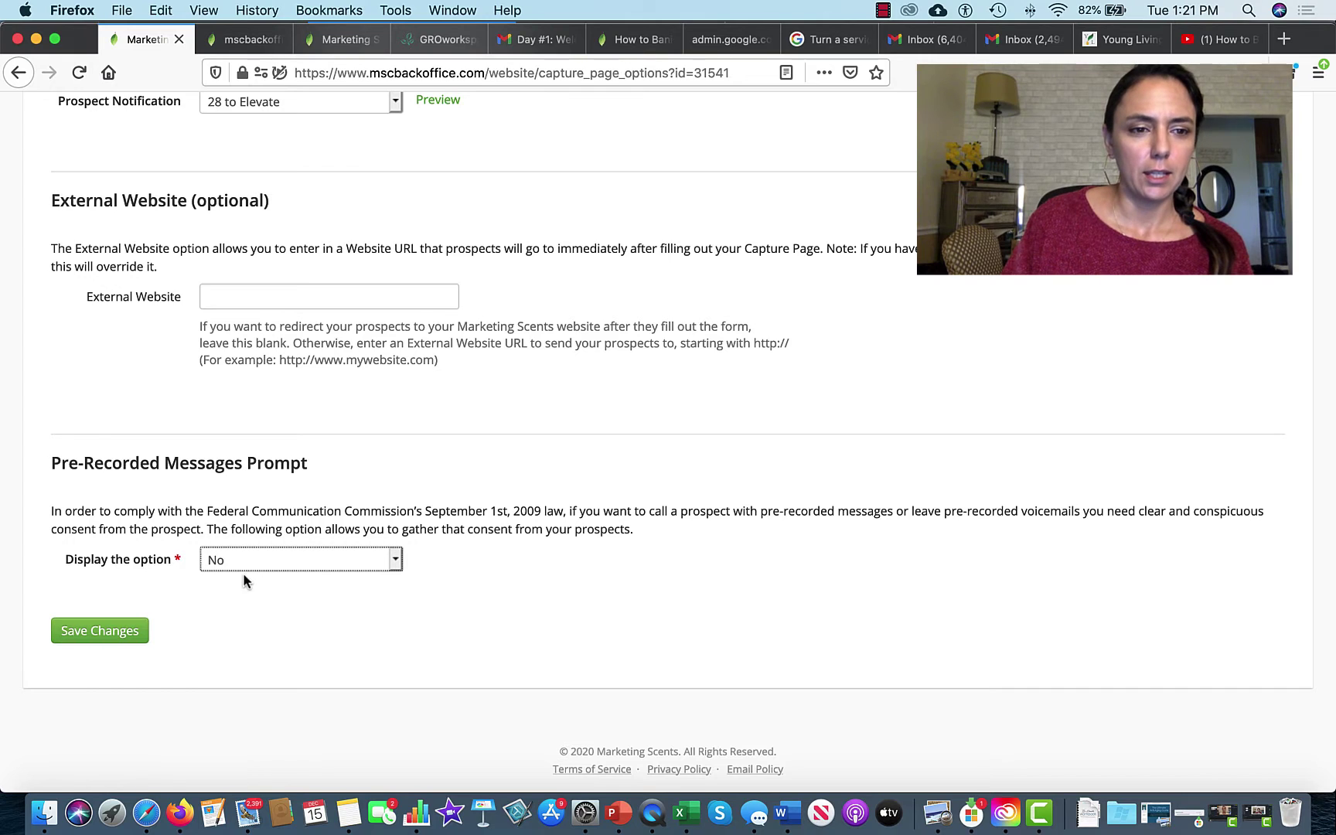
pyautogui.moveTo(61, 464); pyautogui.dragTo(377, 468)
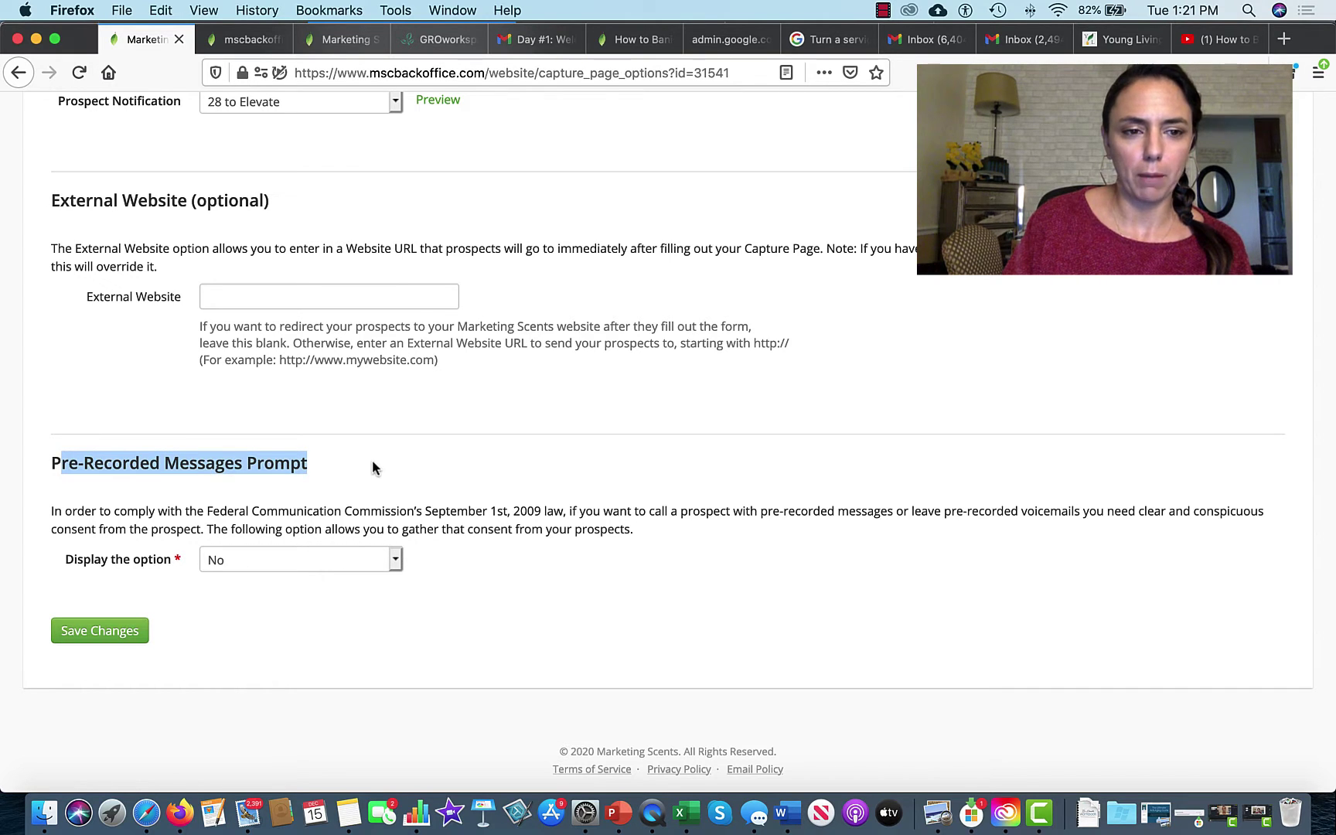
pyautogui.click(101, 631)
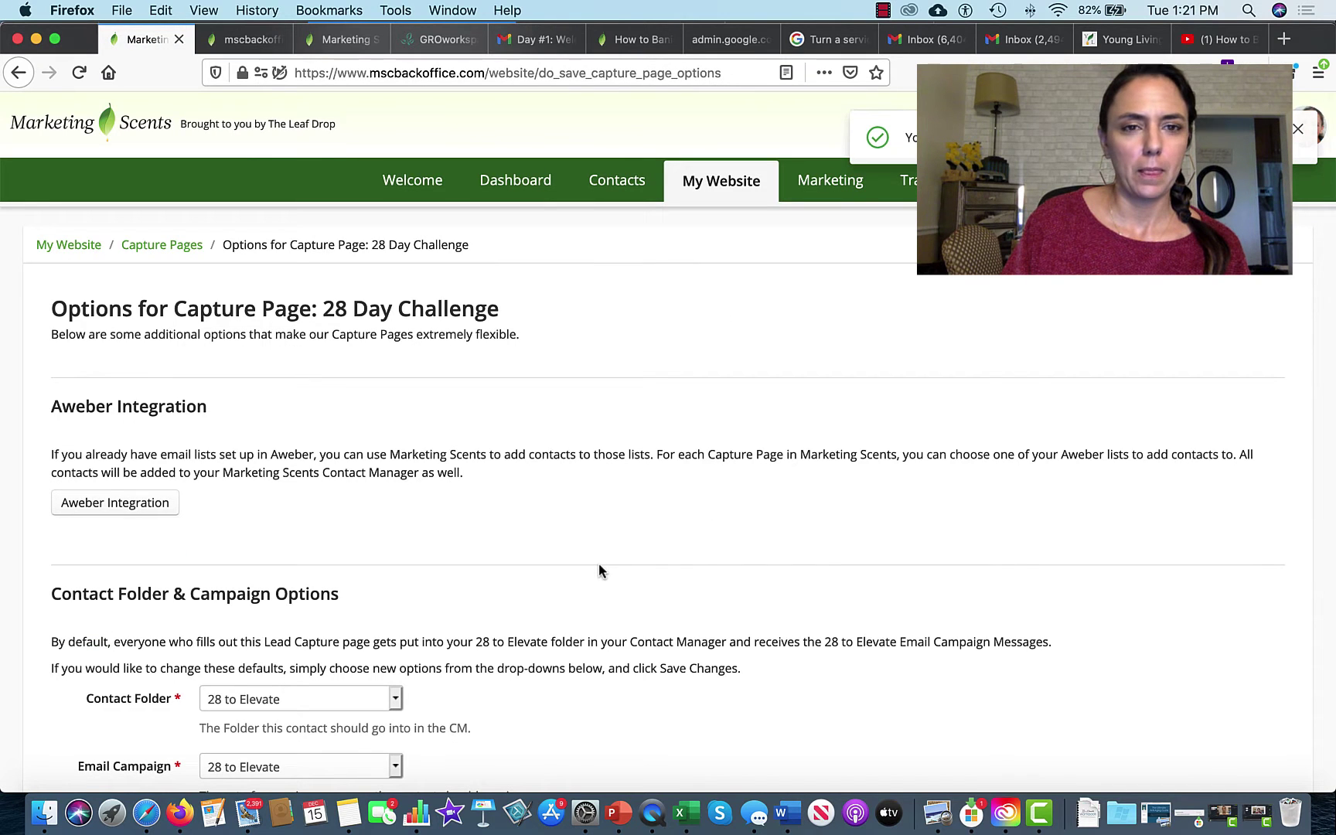
# Step: Return to the 28 to Elevate capture page on the testing site and reload it with empty fields
pyautogui.click(248, 38)
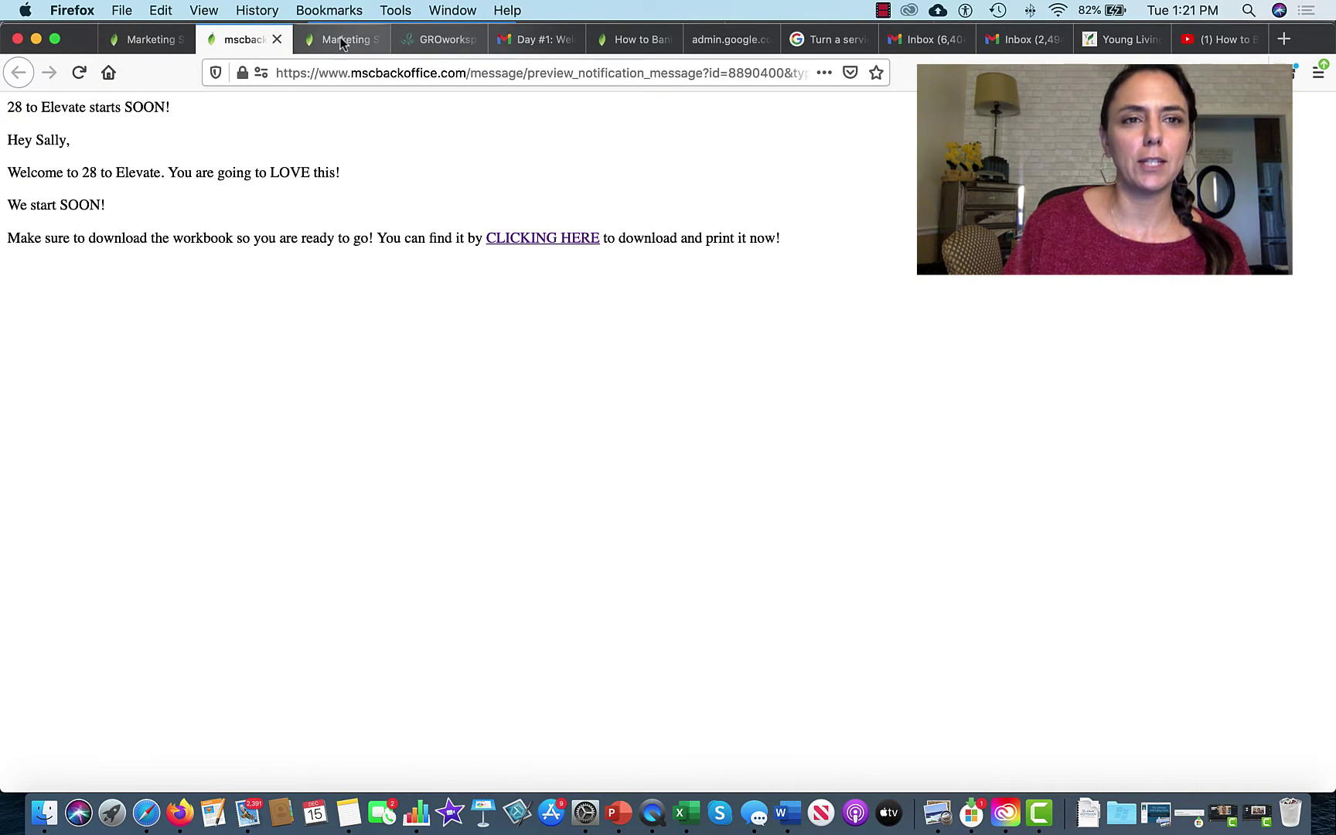
pyautogui.click(343, 42)
pyautogui.click(18, 72)
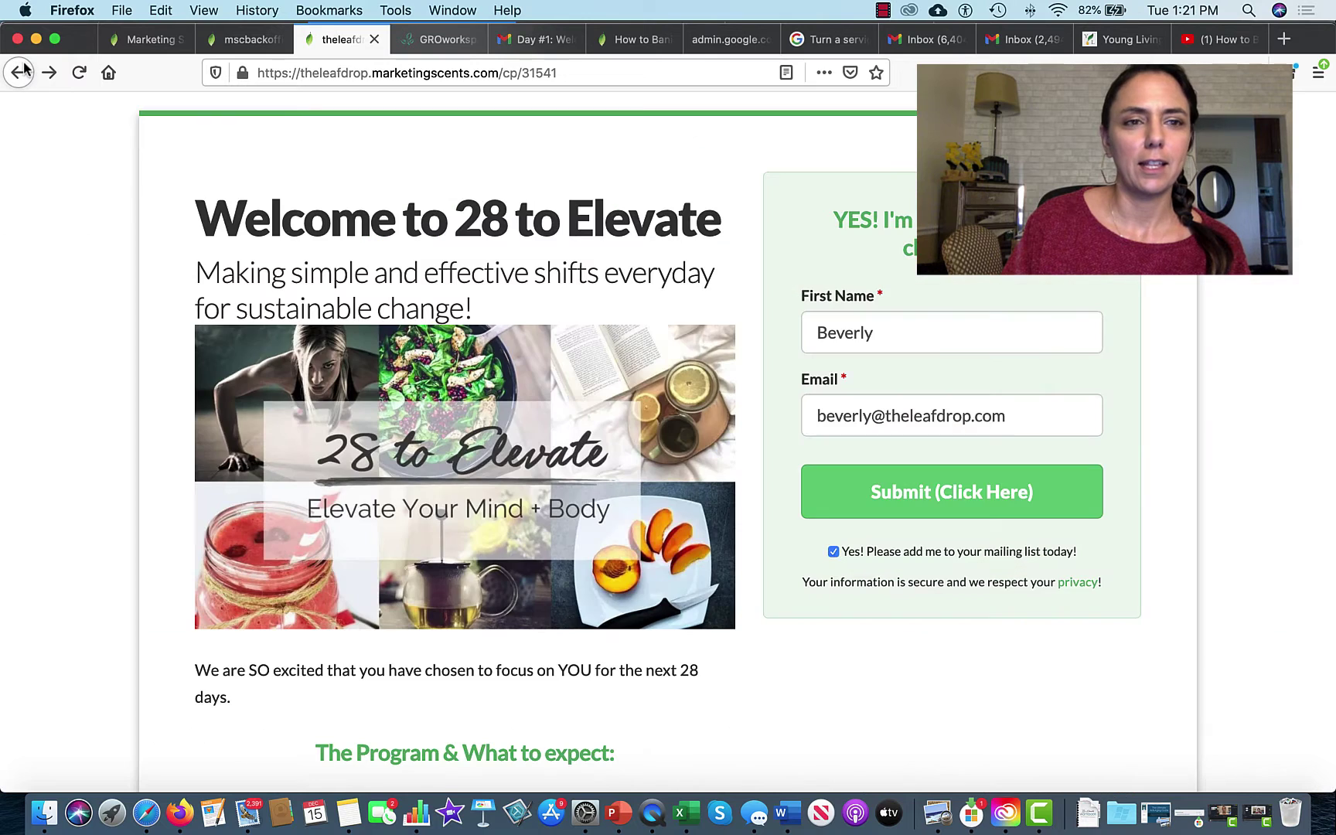
pyautogui.click(81, 72)
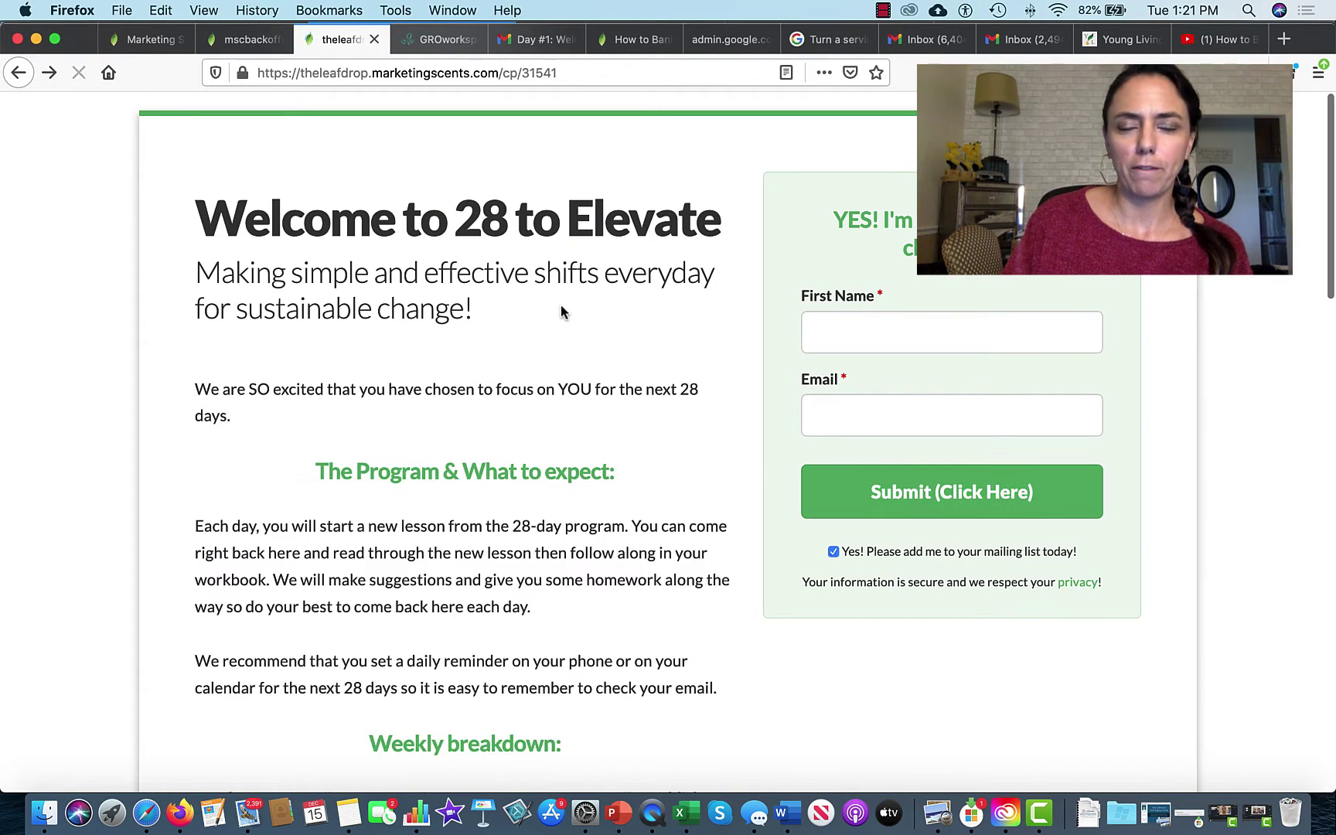
# Step: Fill in a test first name and e-mail address, then submit the second test sign-up
pyautogui.click(853, 343)
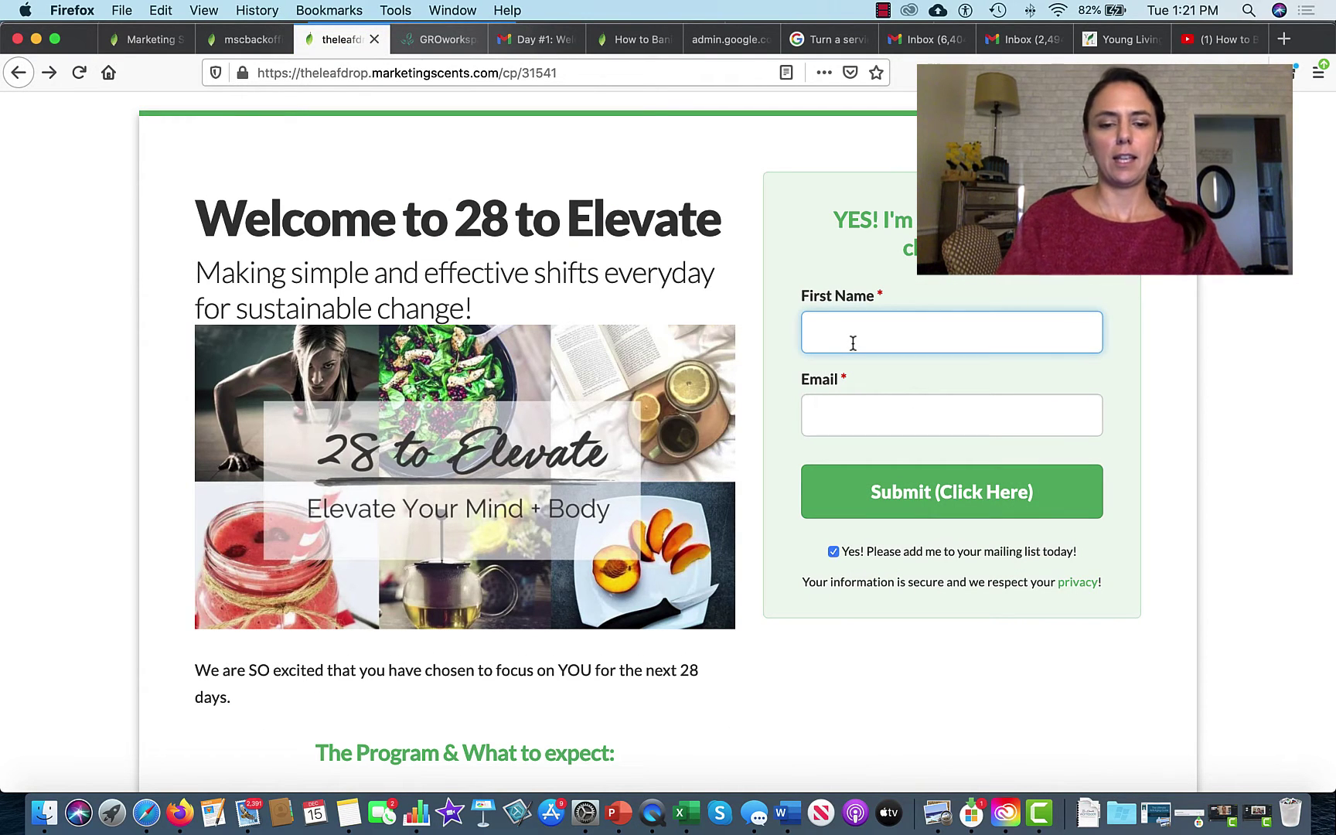
pyautogui.write('Beve')
pyautogui.click(850, 361)
pyautogui.click(843, 419)
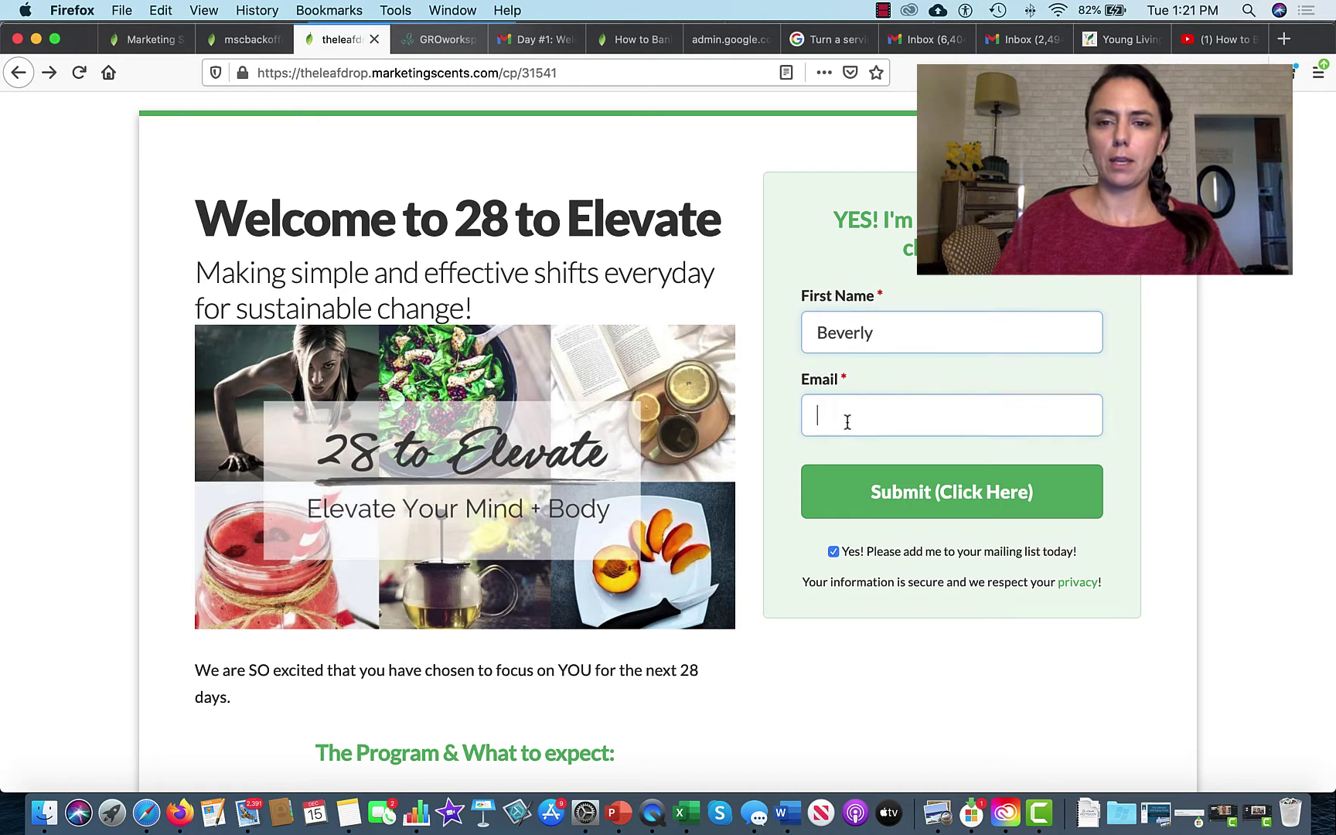
pyautogui.write('B')
pyautogui.click(850, 447)
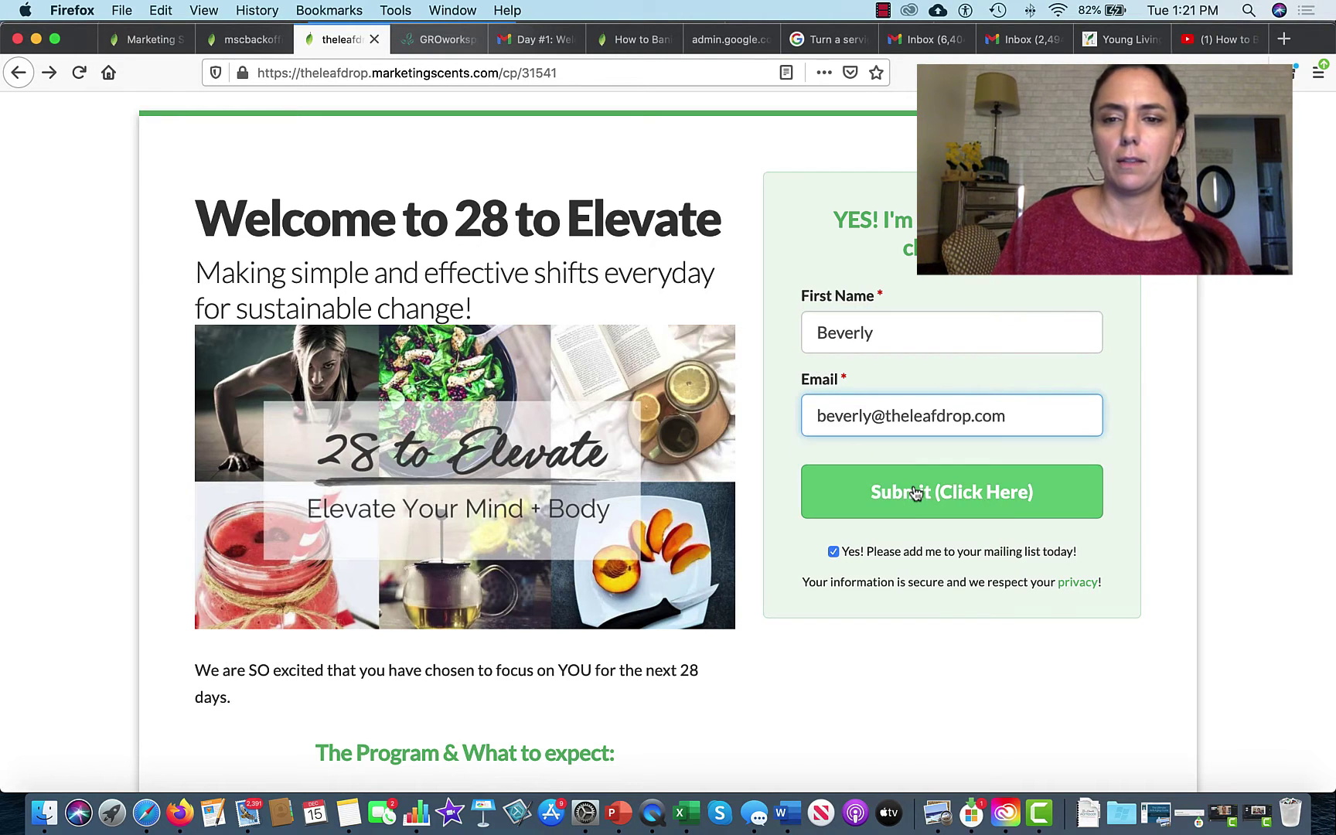
pyautogui.click(914, 493)
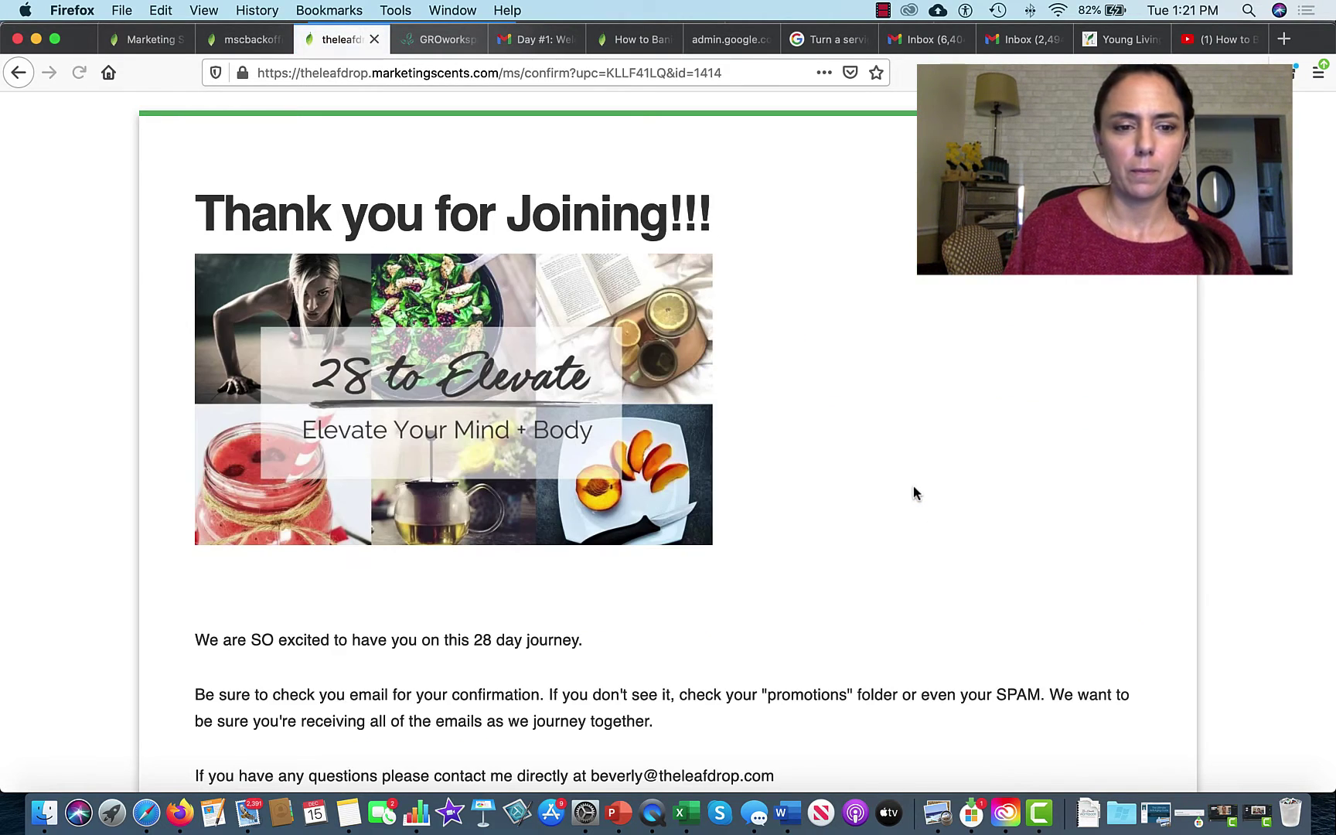
# Step: Scroll through the 'Thank you for Joining!!!' confirmation page and back to the top
pyautogui.scroll(-3, 913, 486)
pyautogui.scroll(-4, 913, 493)
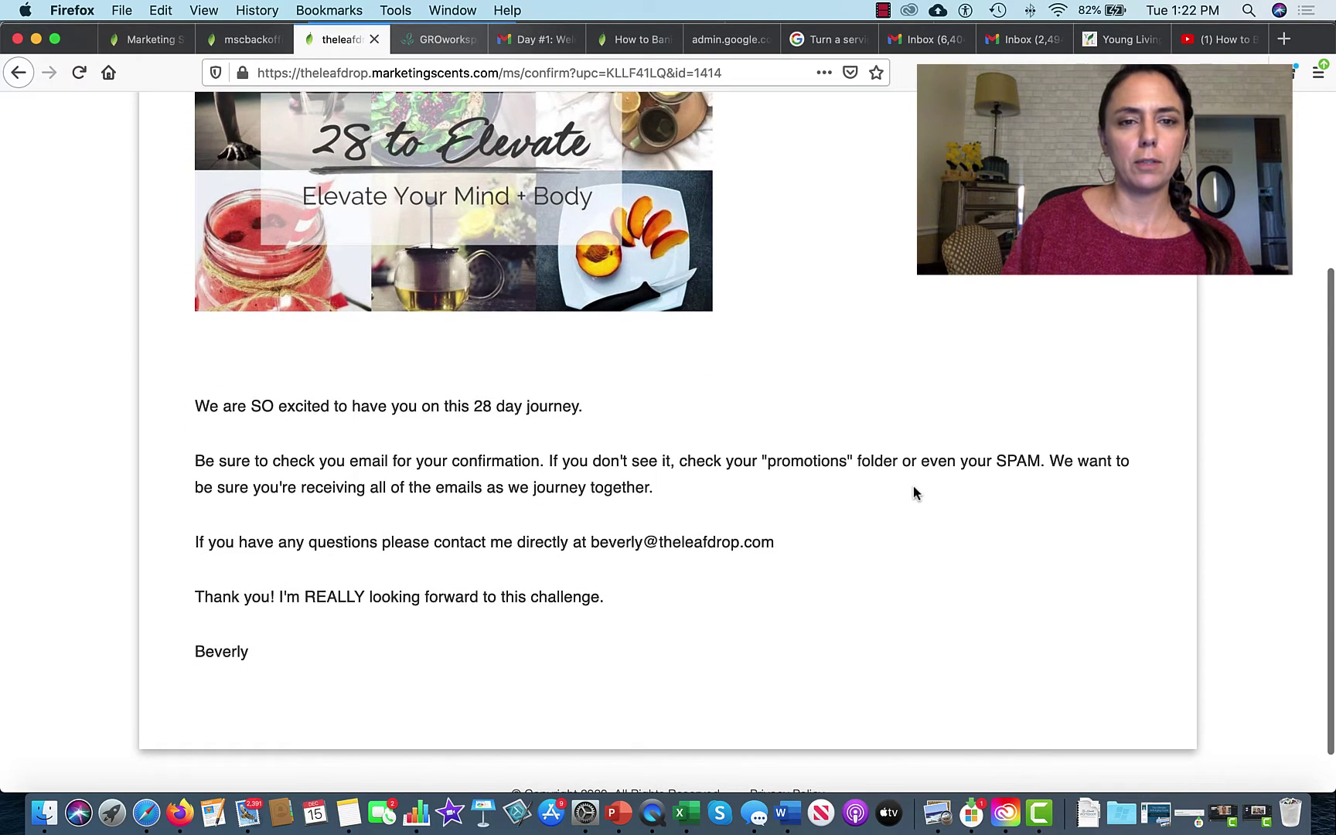
pyautogui.scroll(3, 913, 493)
pyautogui.scroll(4, 915, 493)
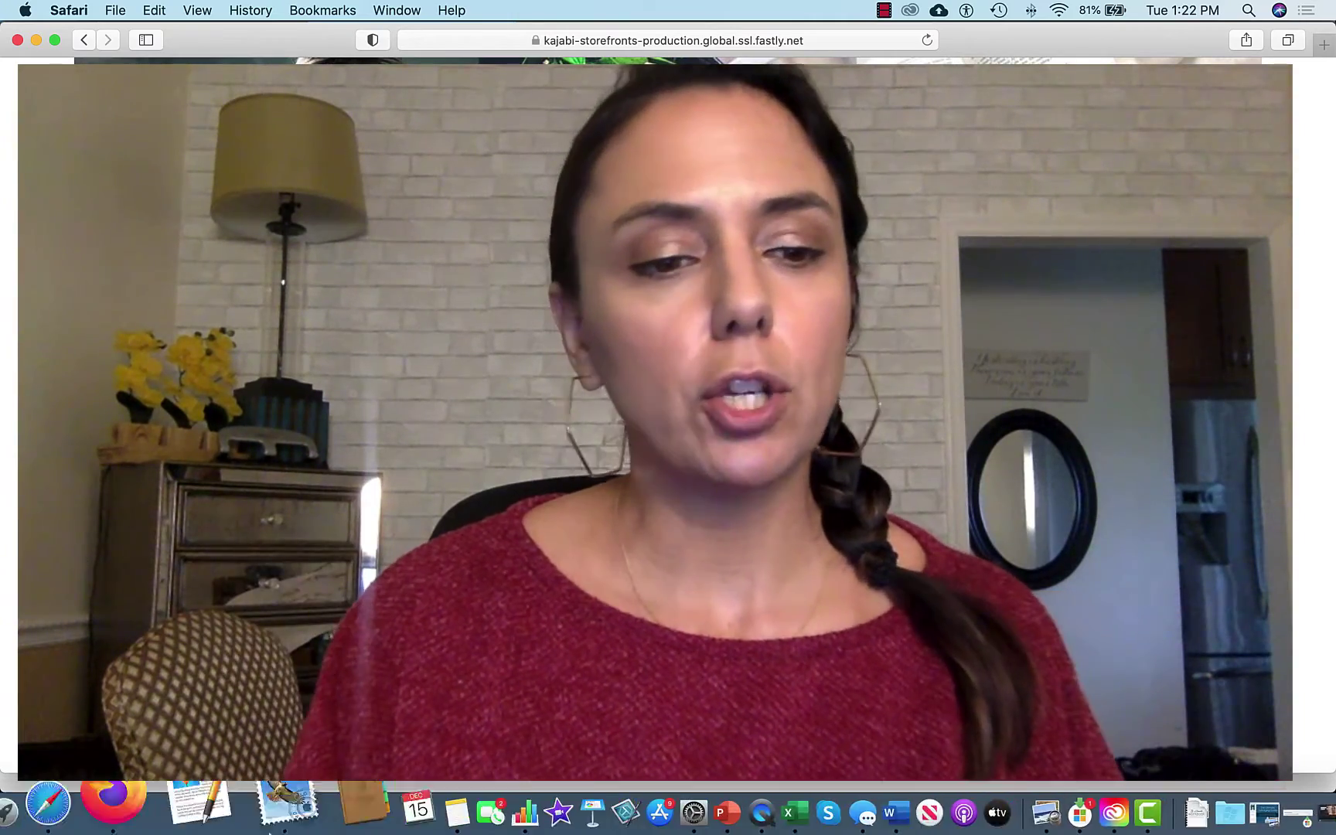
# Step: Switch back to Firefox and the Marketing Scents tab showing the 28 Day Challenge capture page options
pyautogui.press('super+Tab')
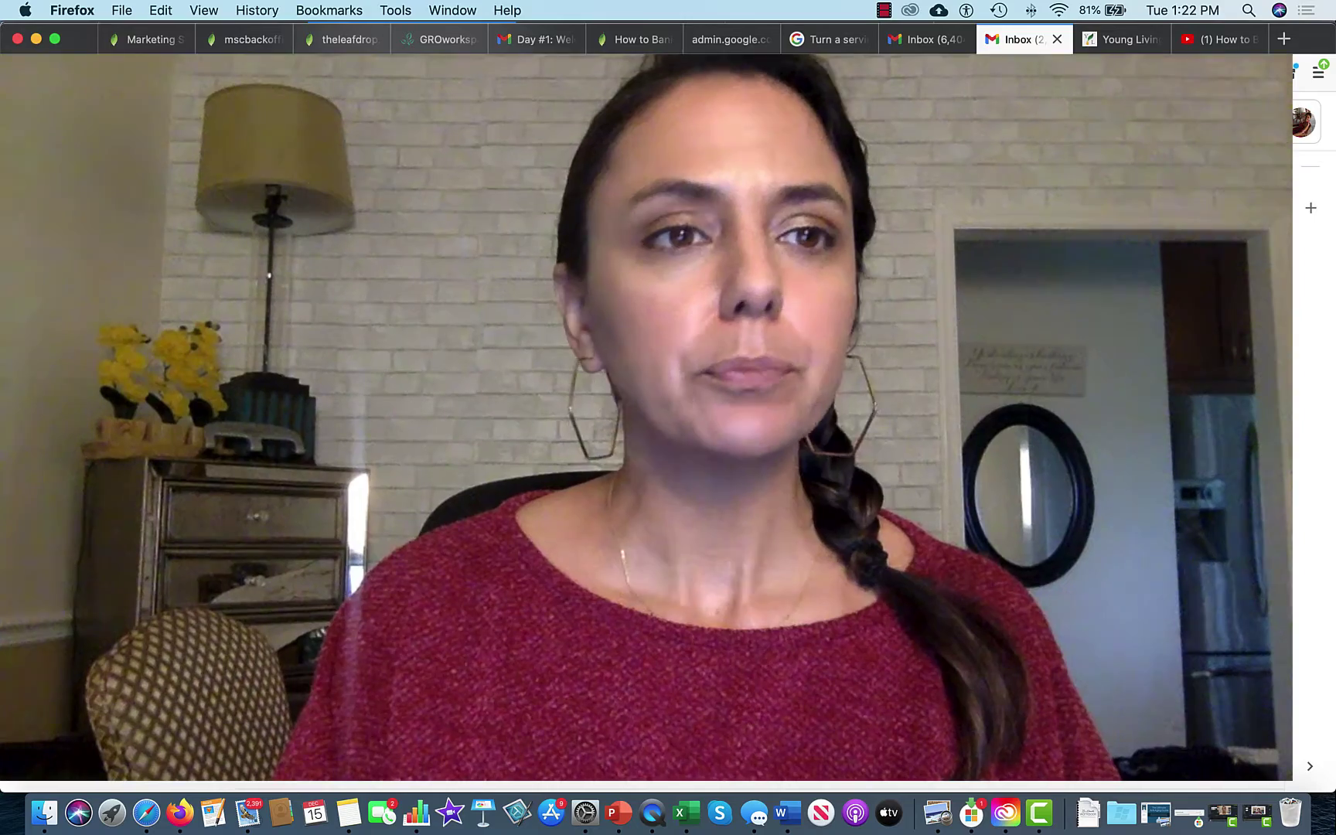
pyautogui.click(147, 40)
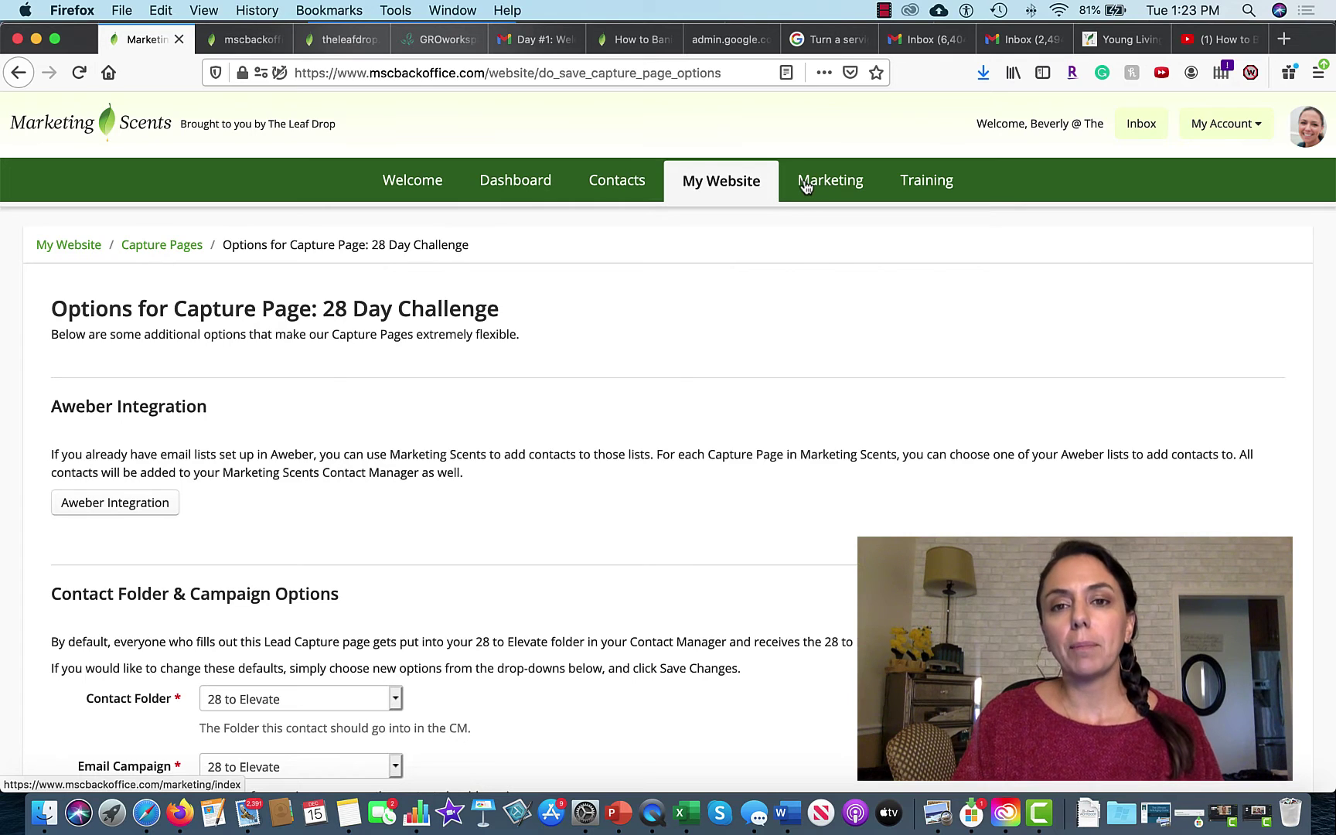
# Step: Start a new broadcast from Marketing's Email Broadcast Tool
pyautogui.click(831, 185)
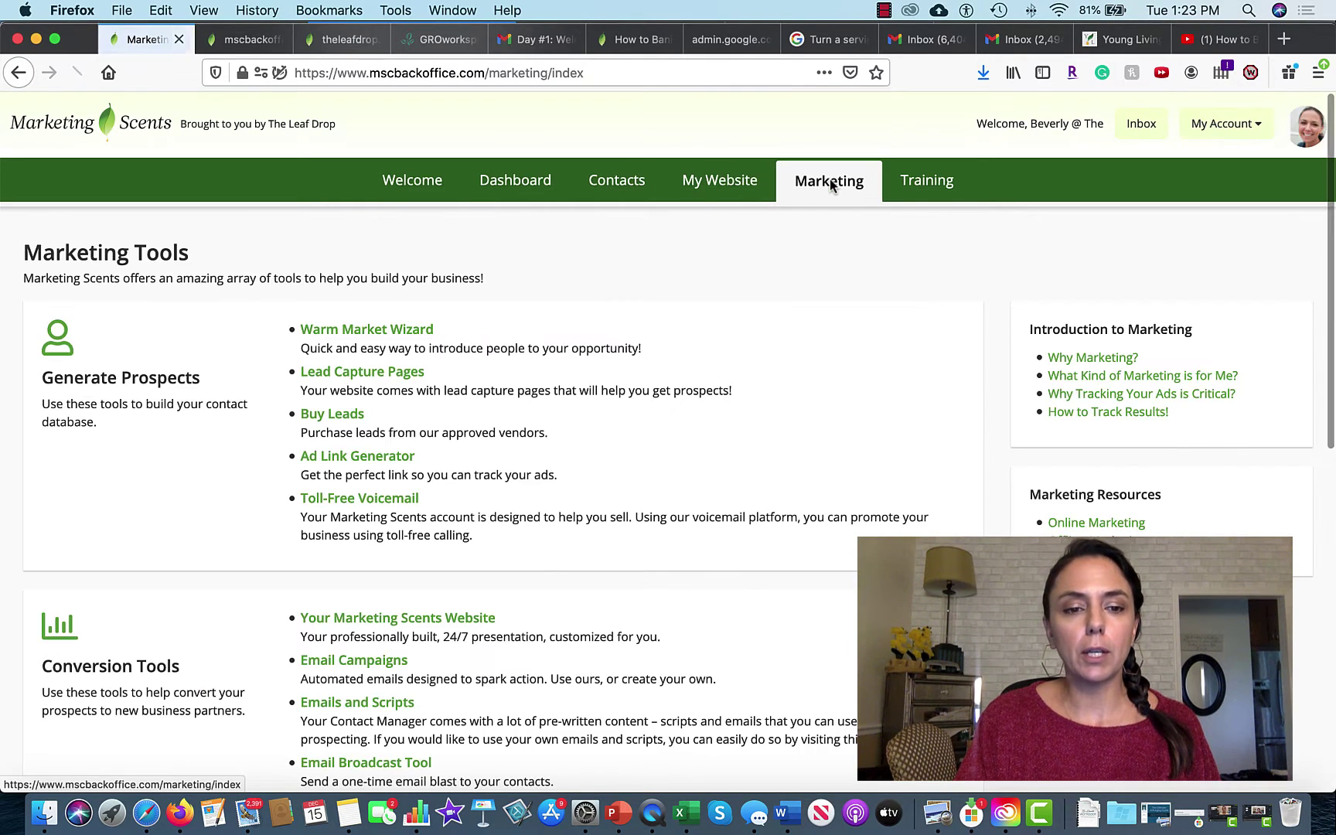
pyautogui.scroll(-10, 405, 477)
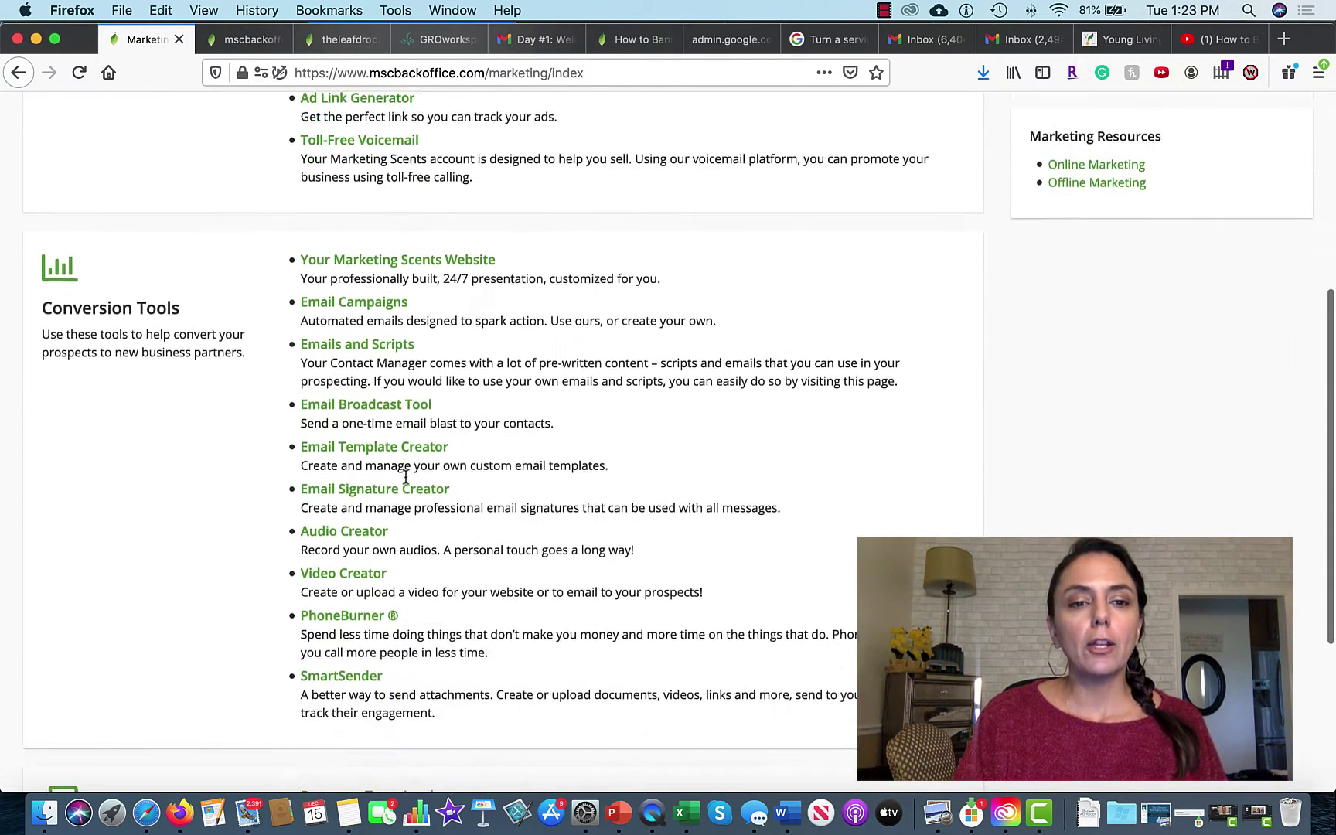
pyautogui.click(383, 347)
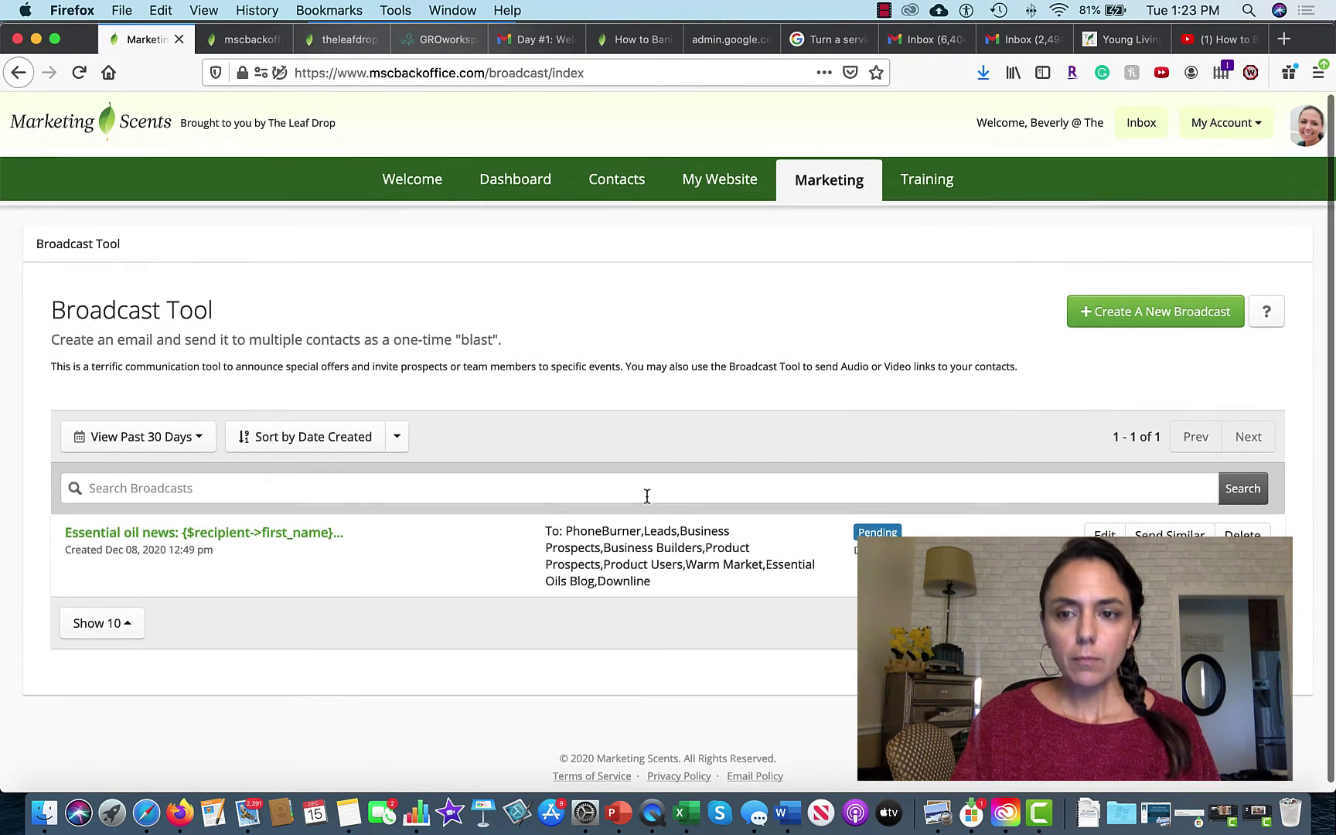
pyautogui.click(1128, 306)
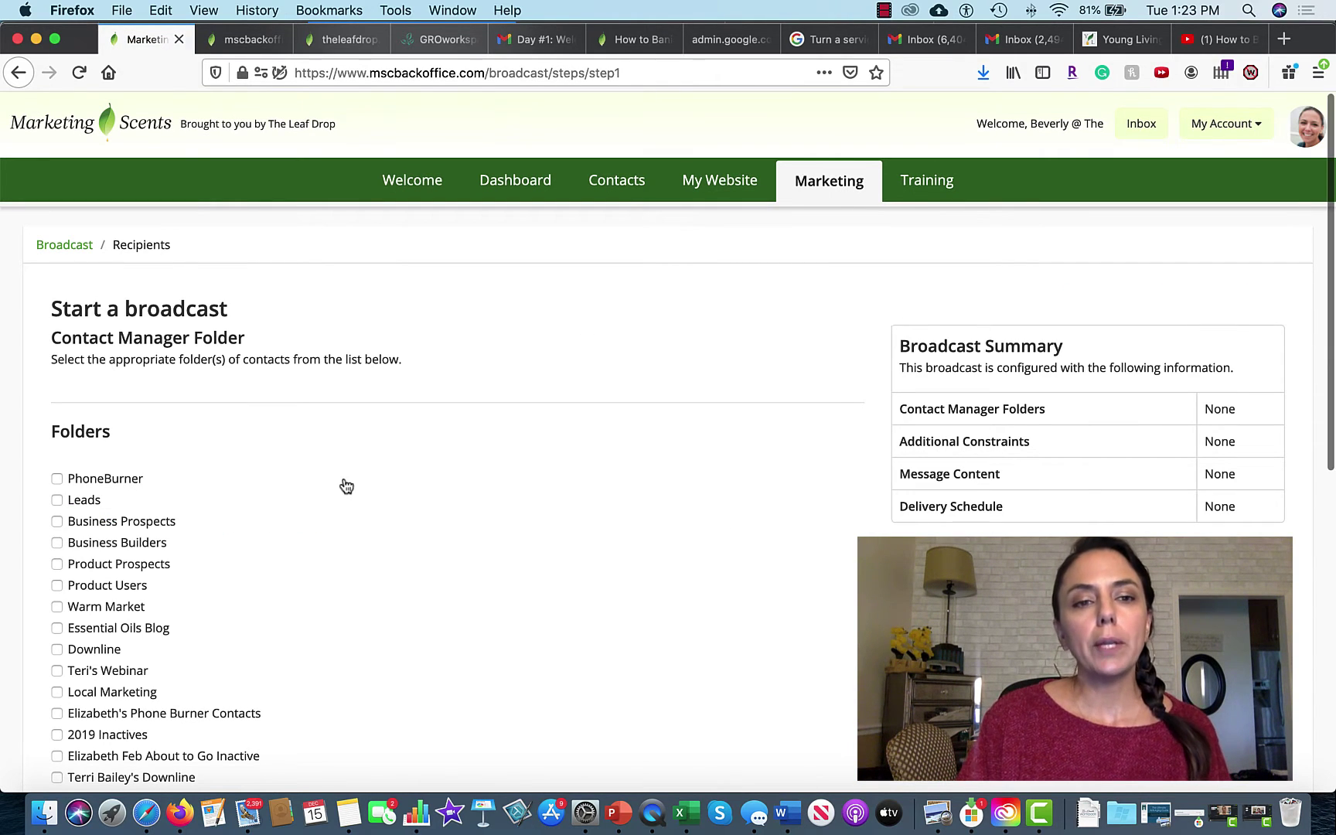
# Step: Select the 28 to Elevate folder as recipients and continue to Step 2
pyautogui.scroll(-3, 345, 484)
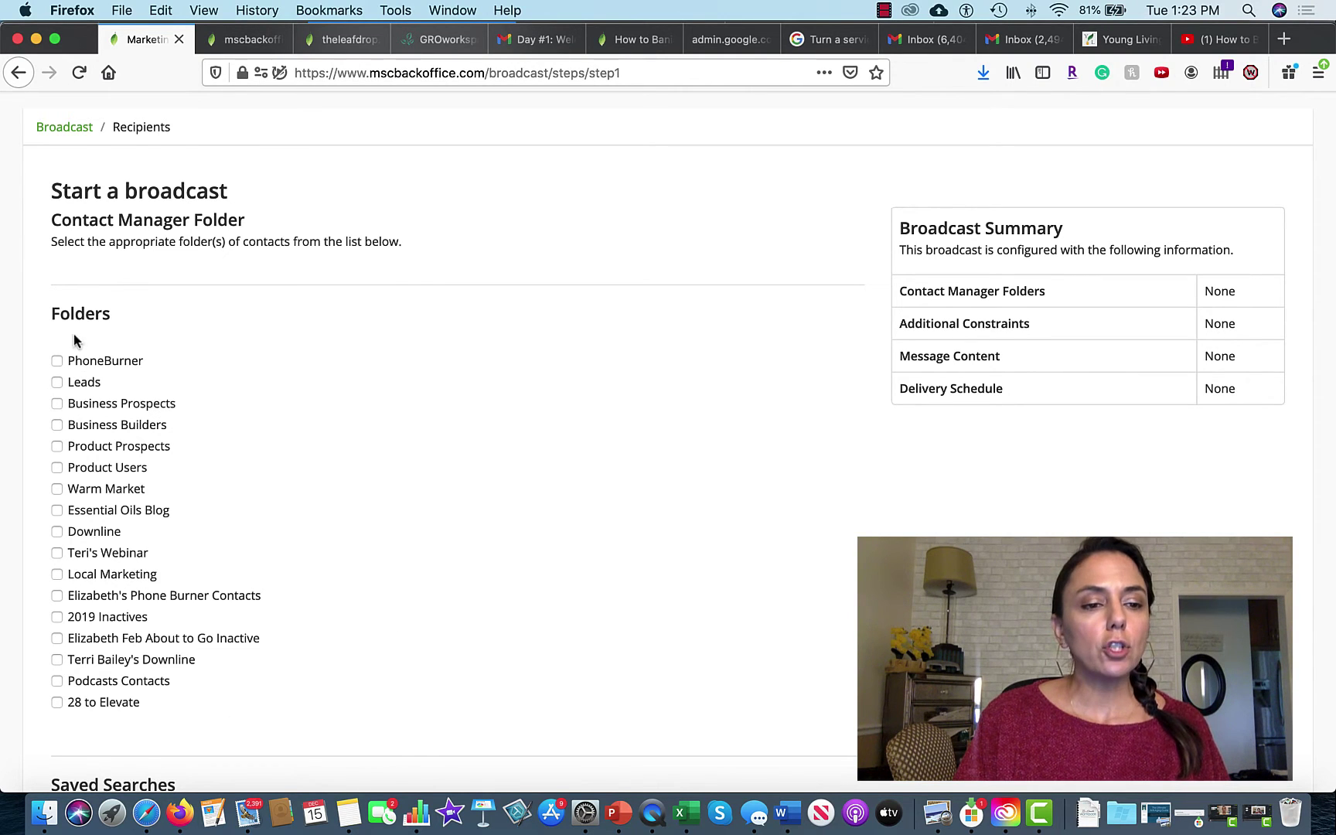
pyautogui.click(55, 700)
pyautogui.scroll(-9, 474, 576)
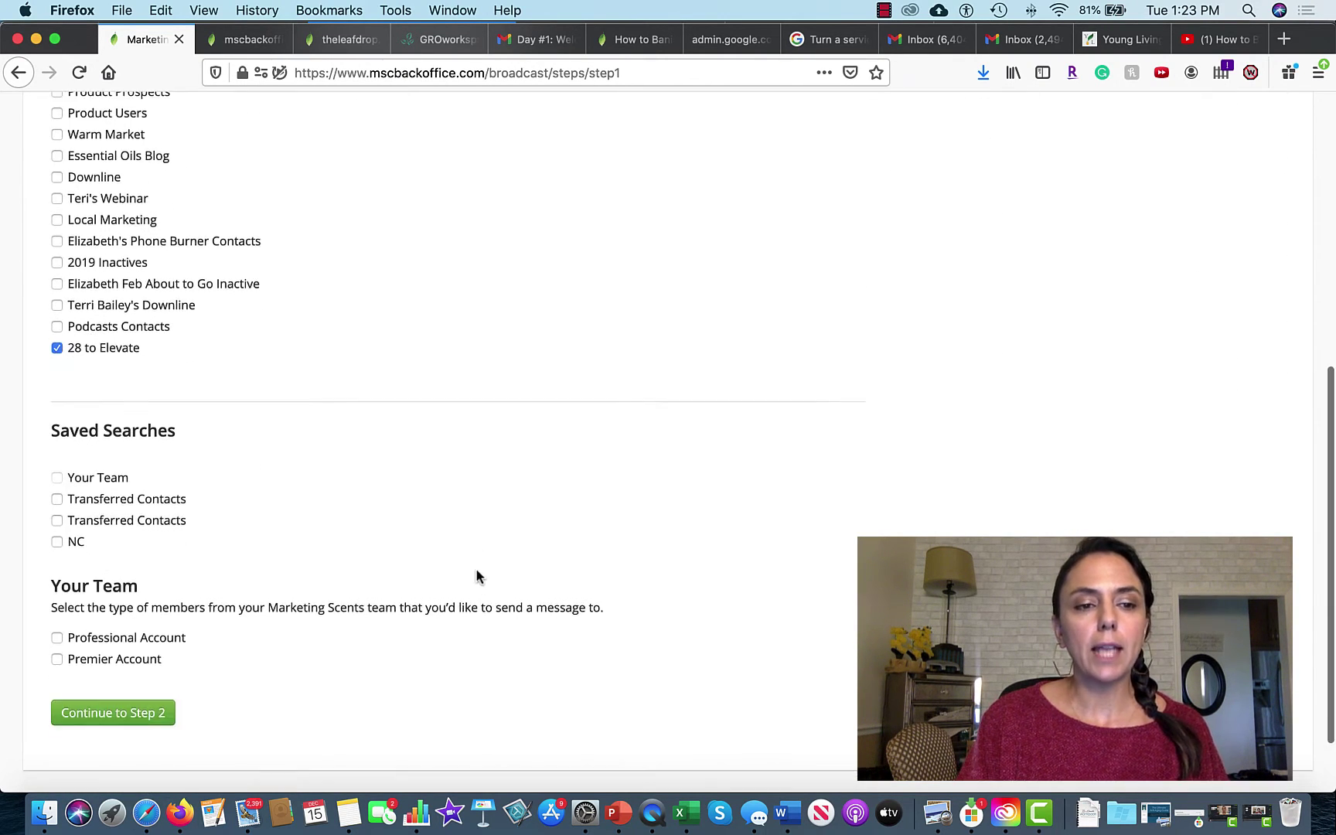
pyautogui.click(111, 632)
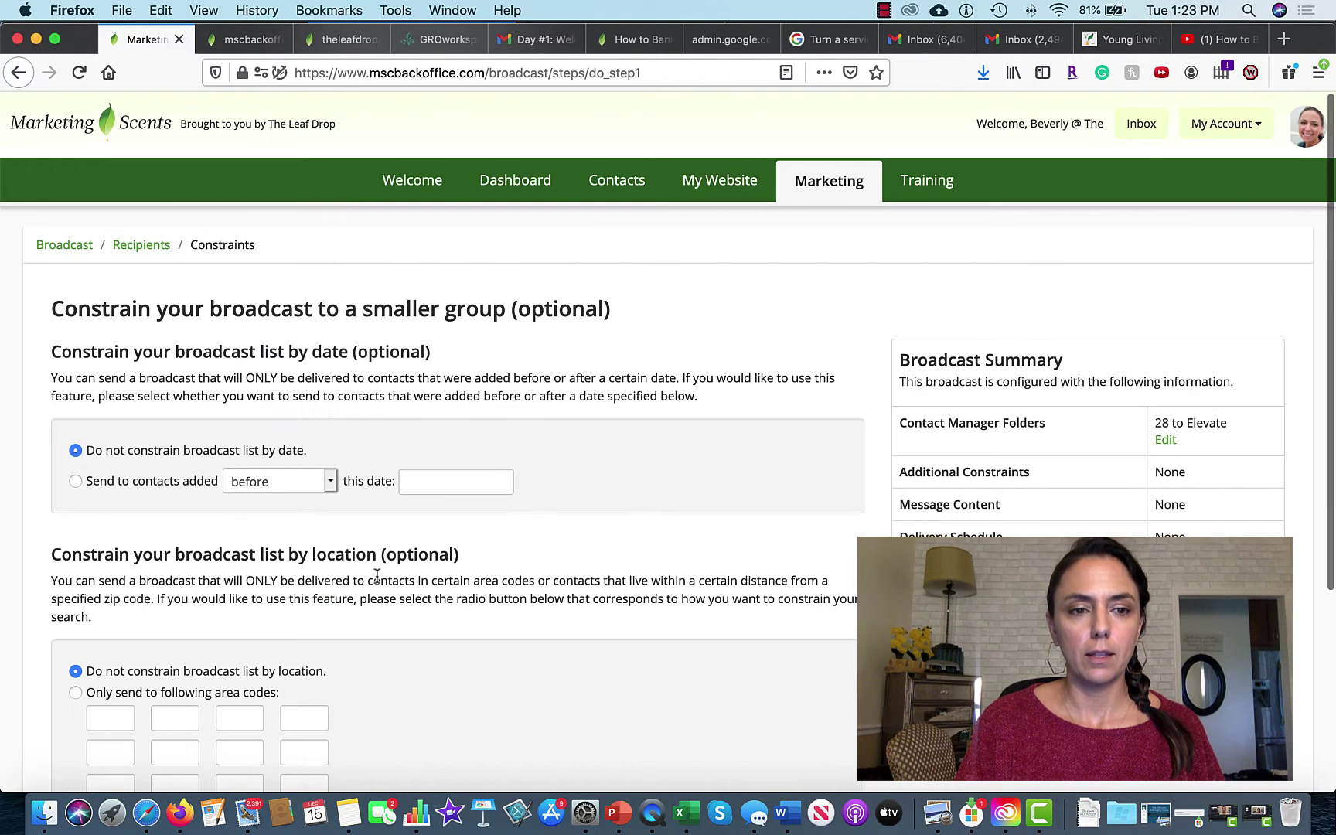
# Step: Leave the constraints empty and set the broadcast subject to 'test'
pyautogui.scroll(-5, 377, 581)
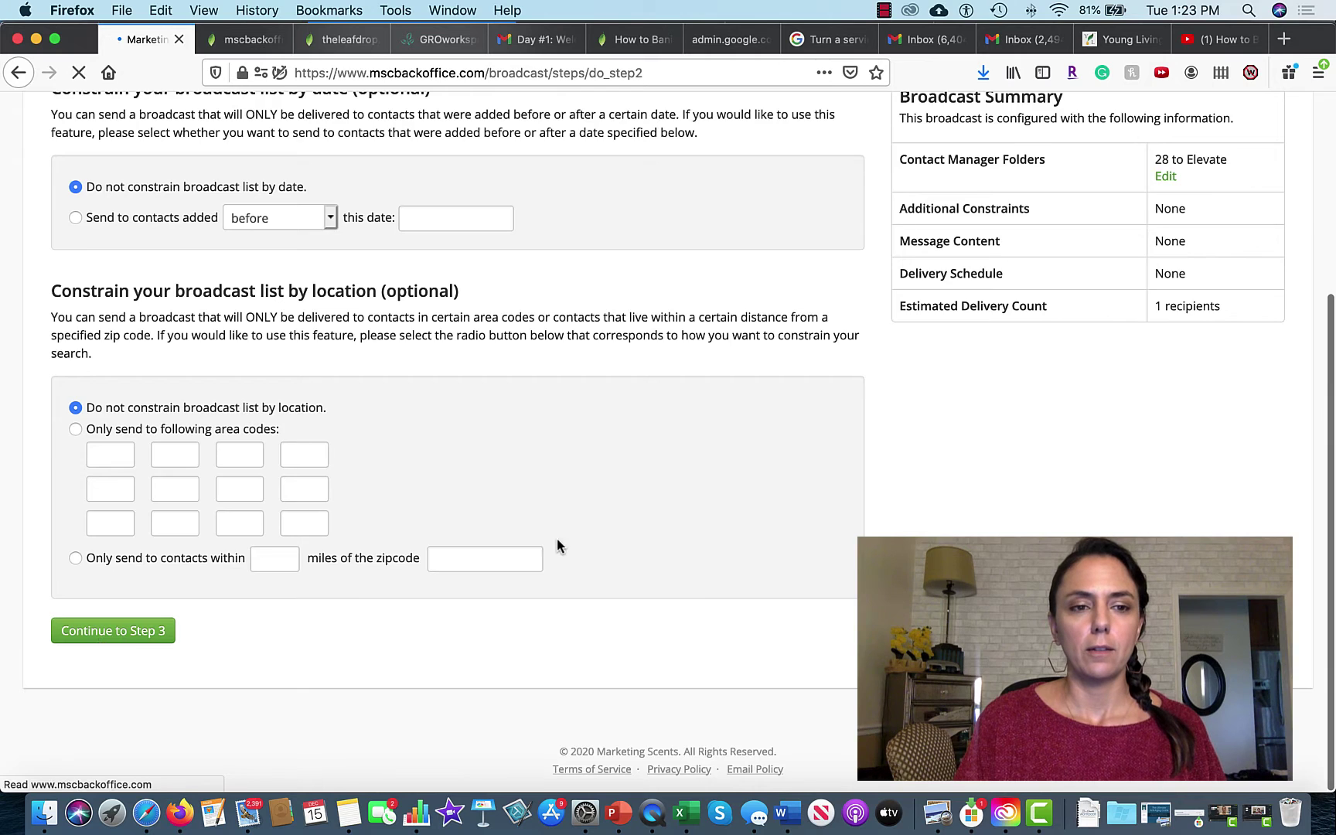
pyautogui.scroll(-5, 557, 539)
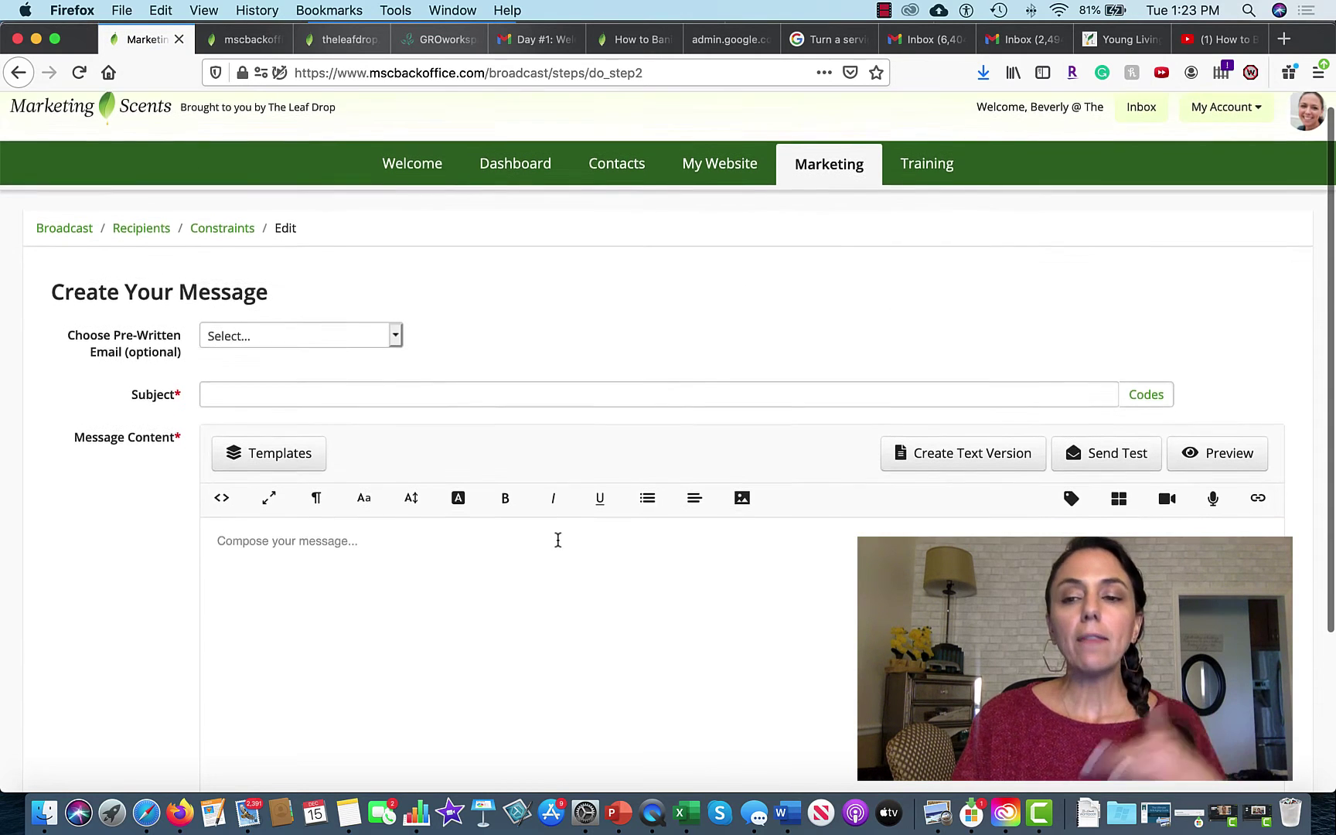
pyautogui.scroll(2, 557, 540)
pyautogui.scroll(3, 557, 540)
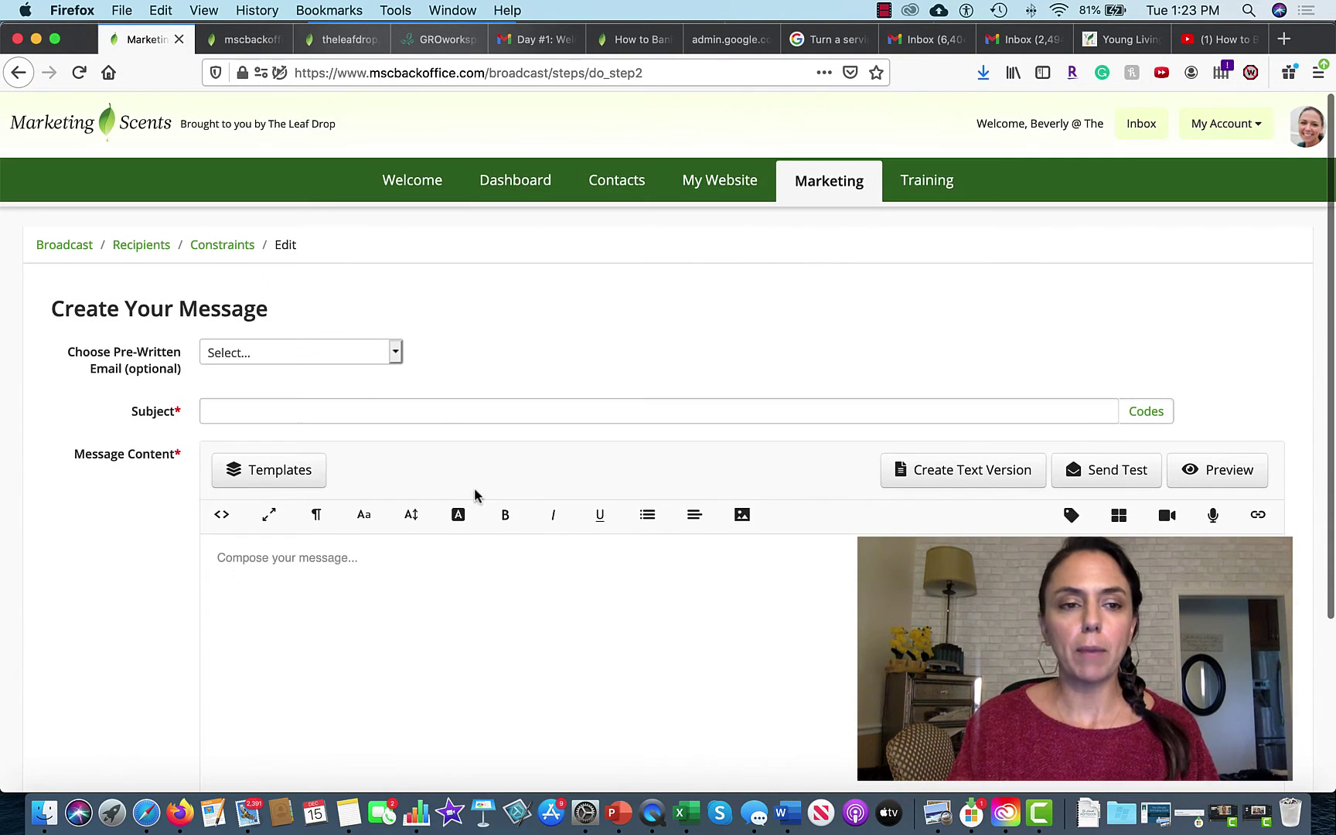
pyautogui.write('ter')
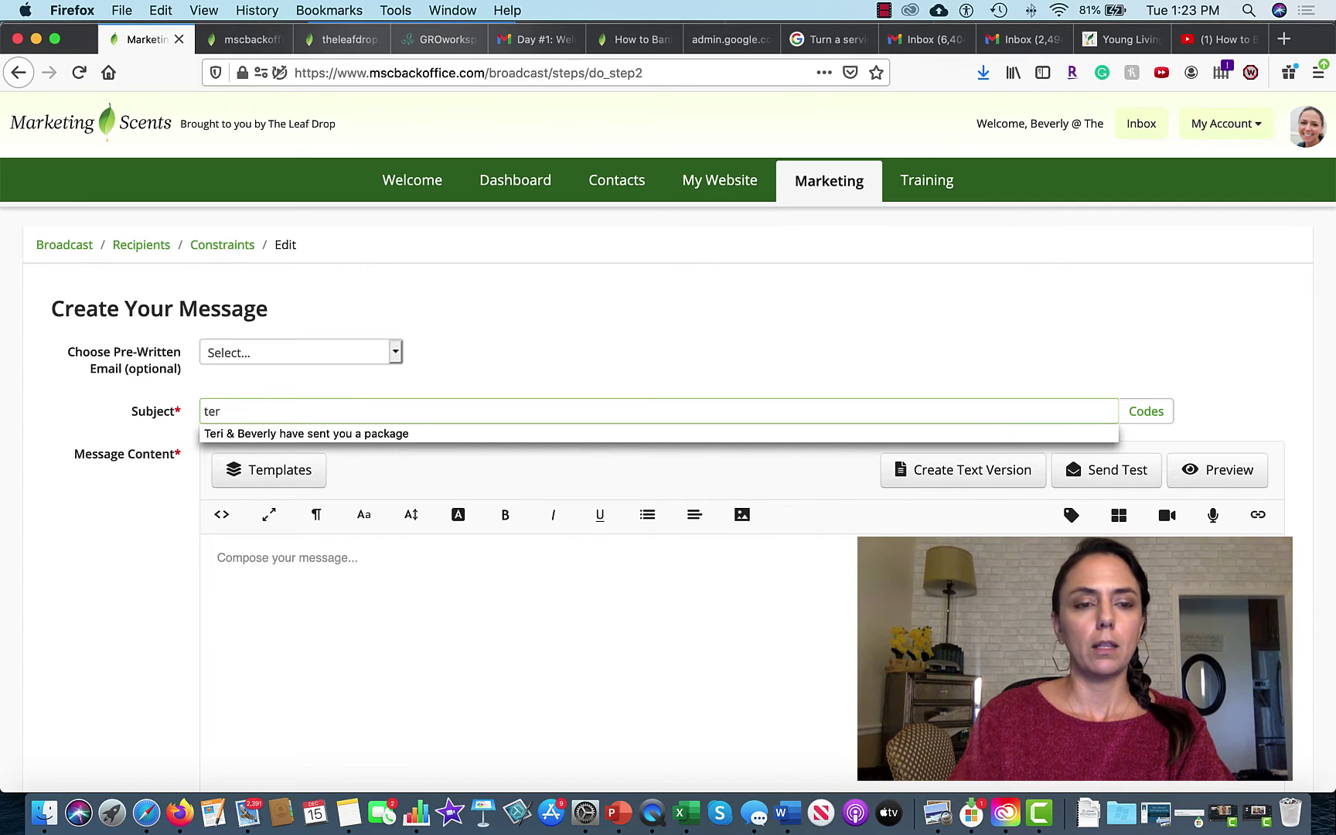
pyautogui.press('BackSpace')
pyautogui.press('BackSpace')
pyautogui.press('BackSpace')
pyautogui.write('test')
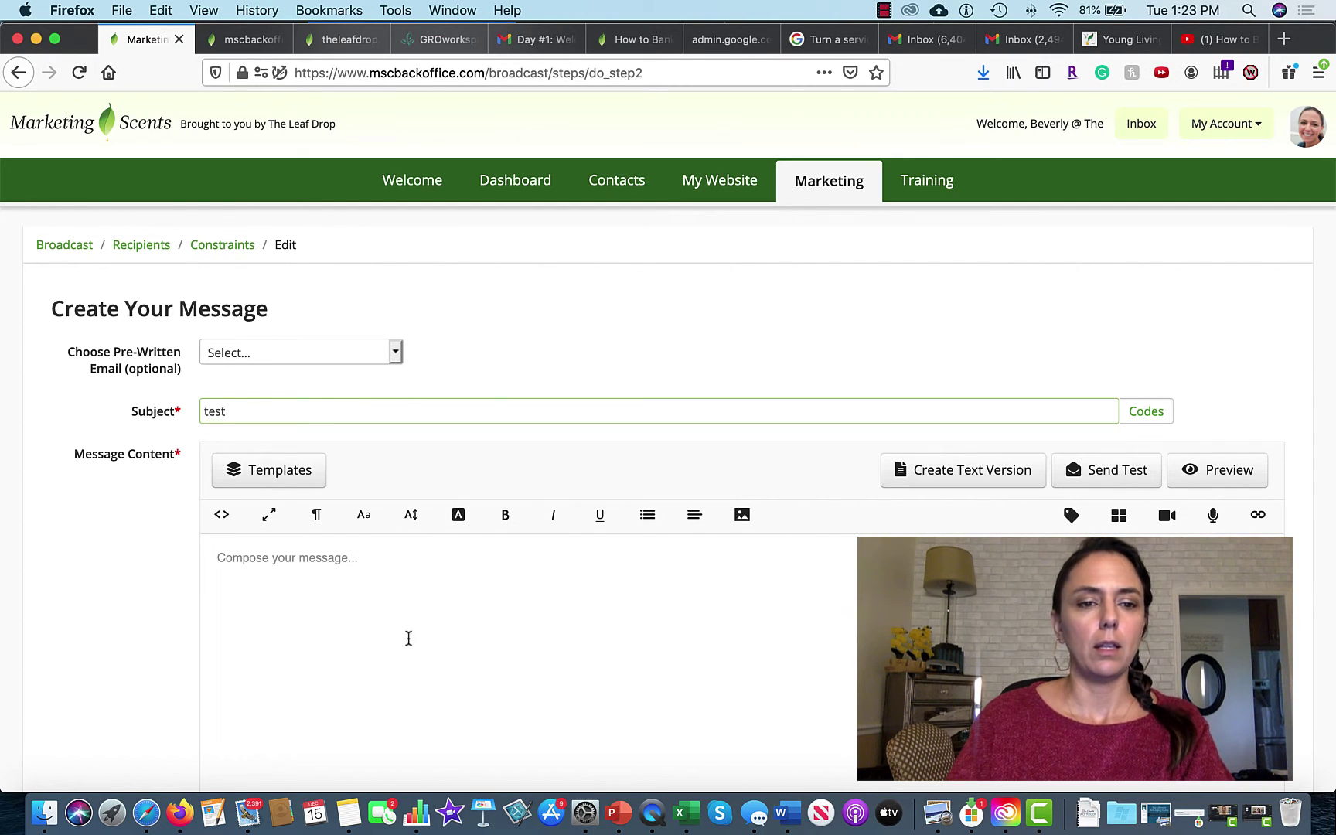
# Step: Enter 'test' as the message body and continue to the delivery scheduling step
pyautogui.click(390, 598)
pyautogui.write('test')
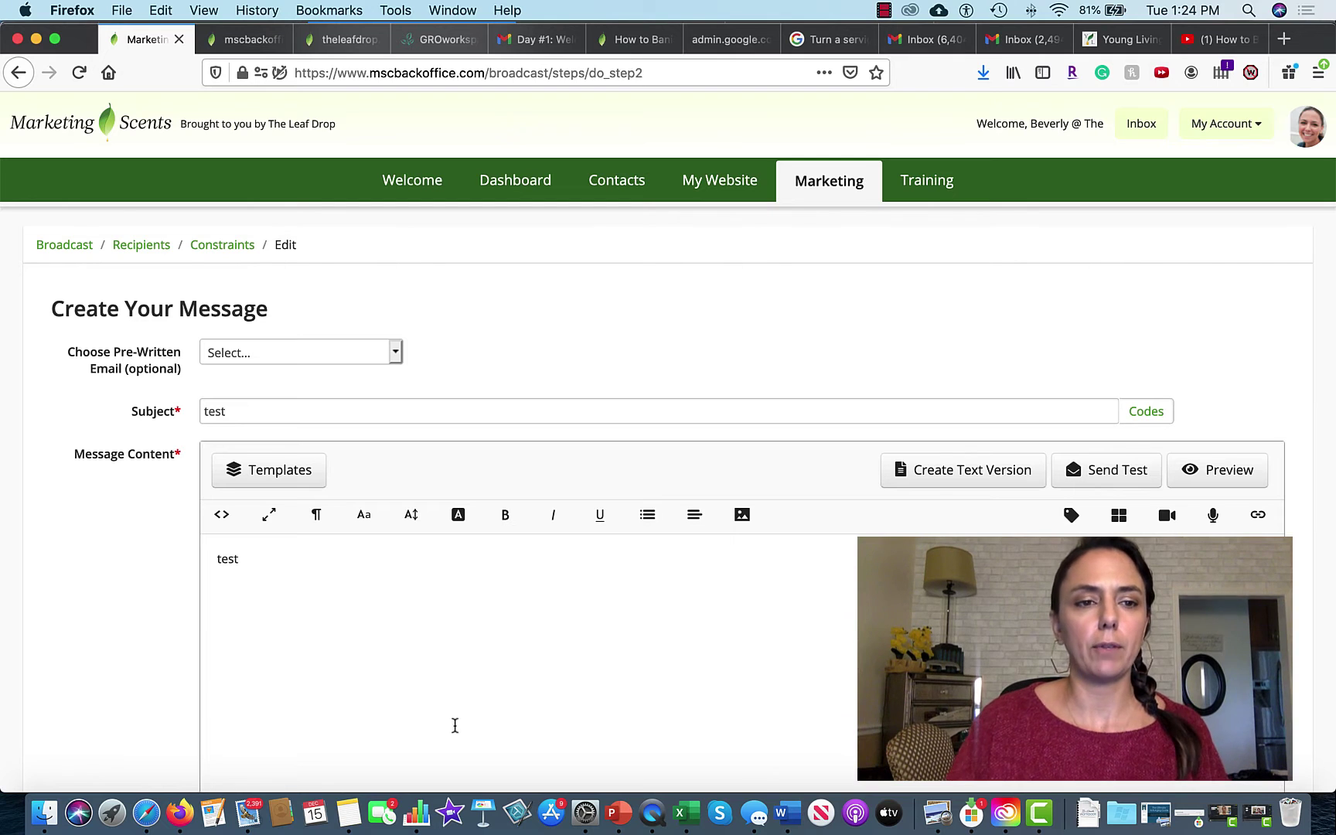
pyautogui.scroll(-5, 454, 725)
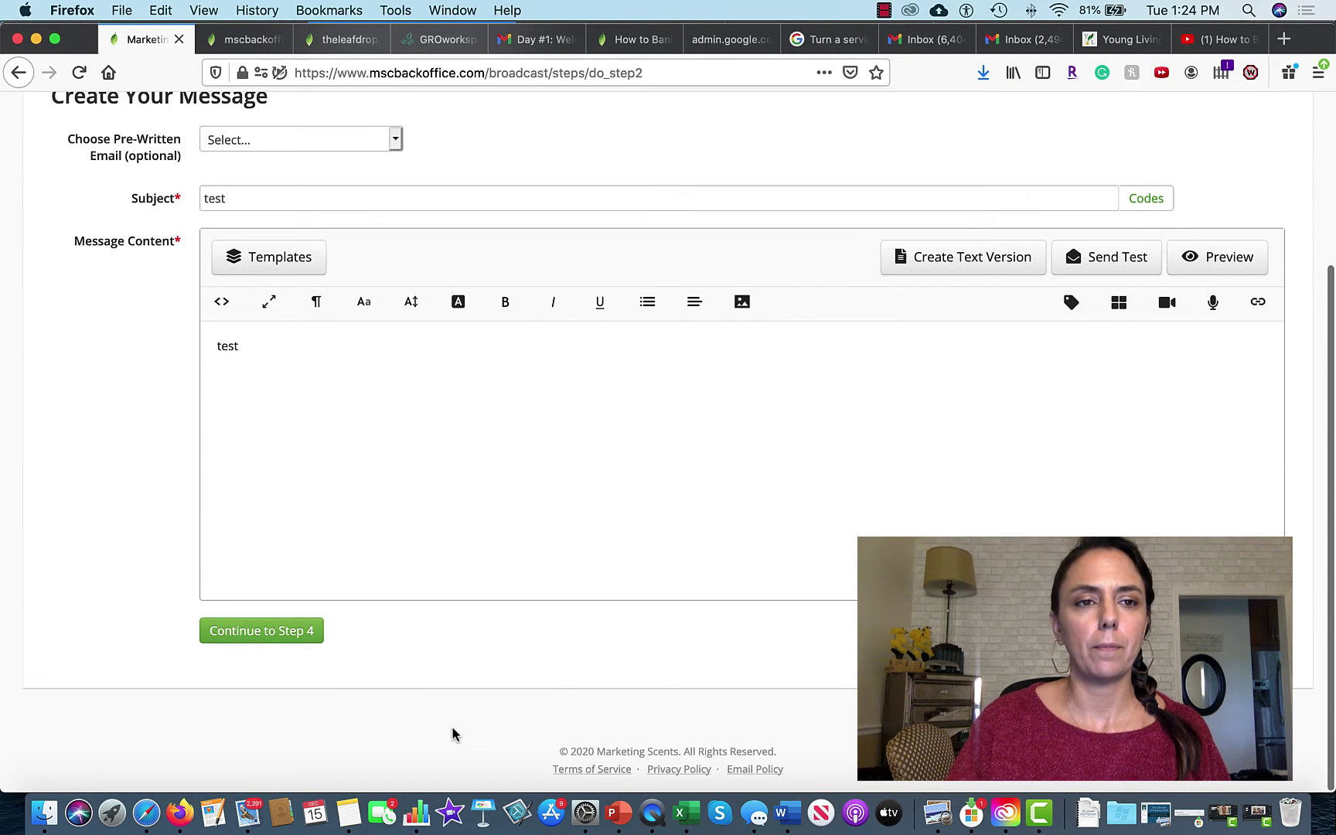
pyautogui.click(288, 637)
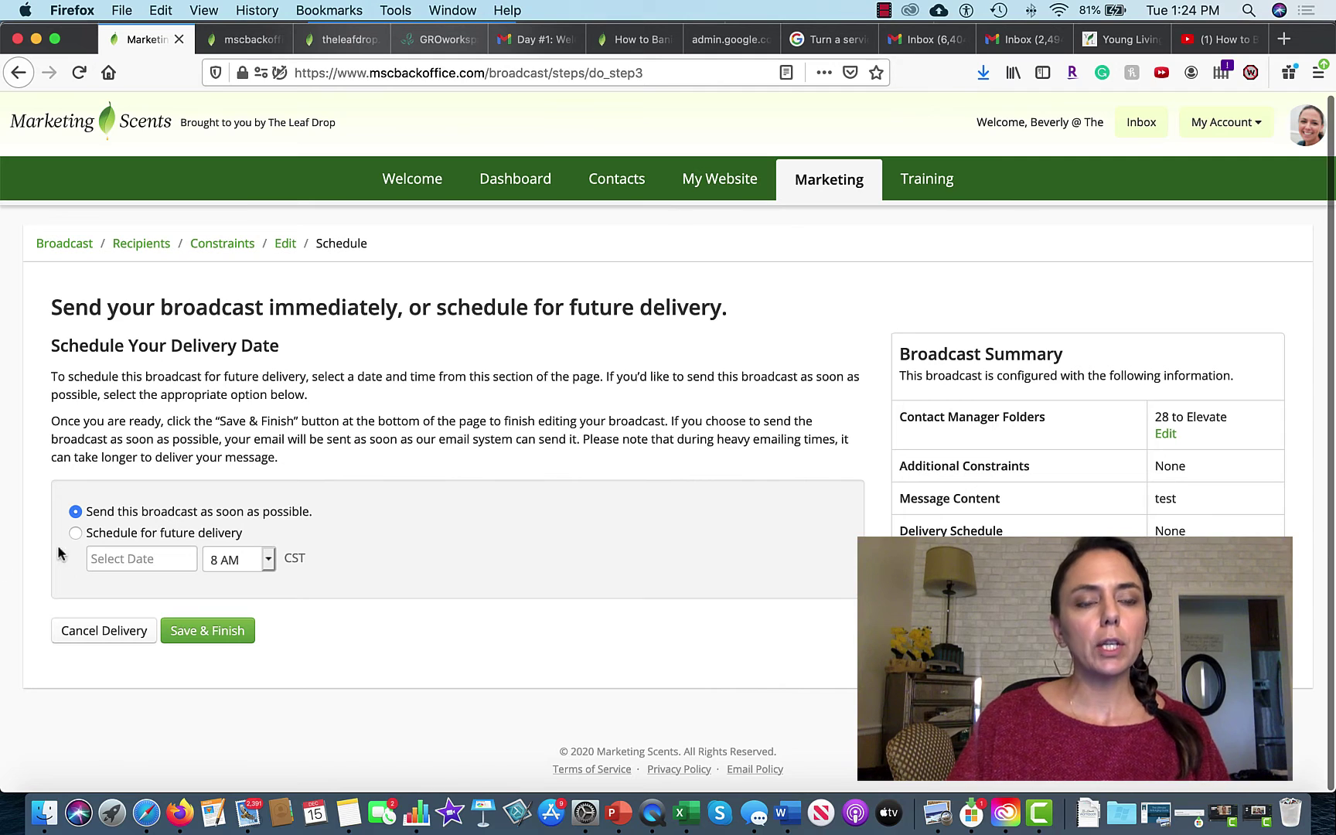
# Step: Schedule the broadcast for future delivery on Jan 04, 2021, keeping 8 AM CST
pyautogui.click(75, 532)
pyautogui.click(177, 557)
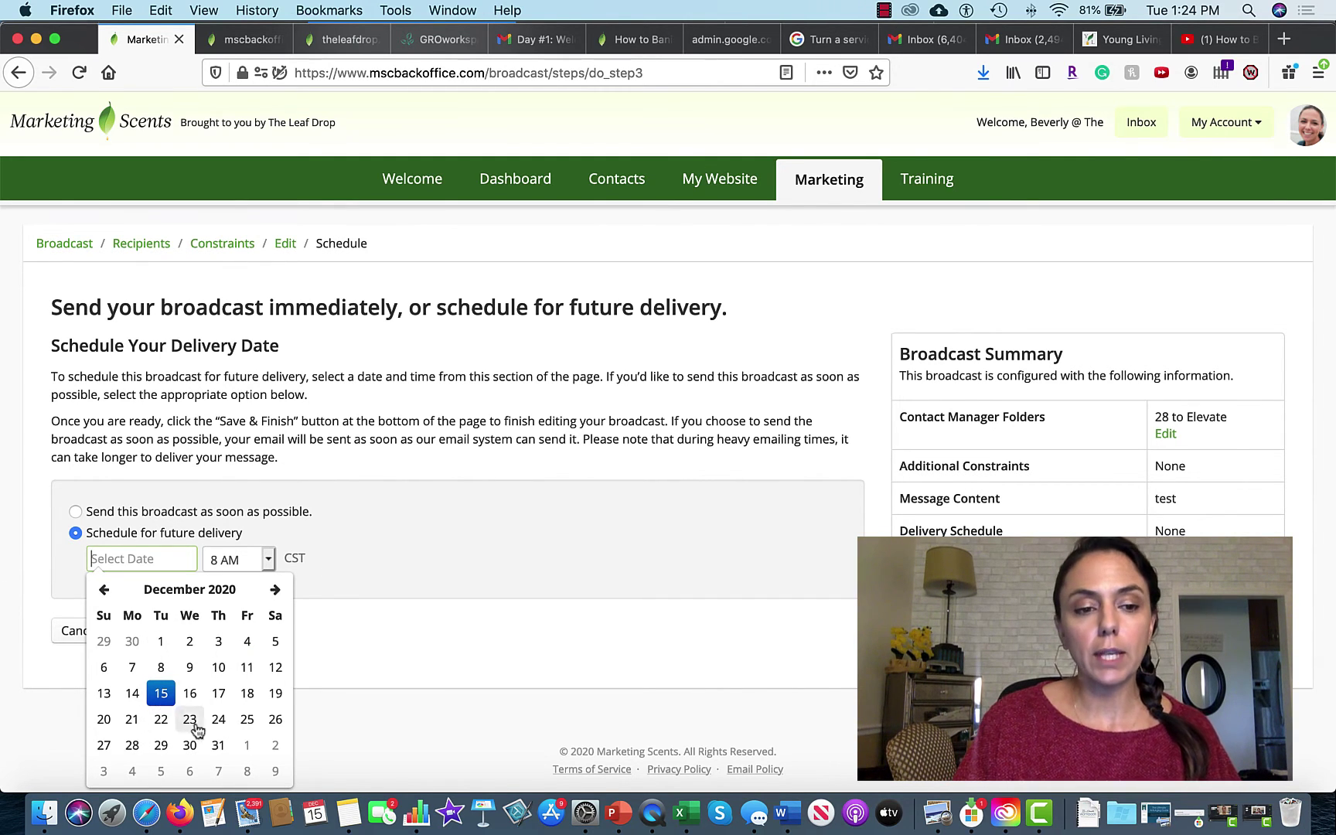
pyautogui.click(276, 589)
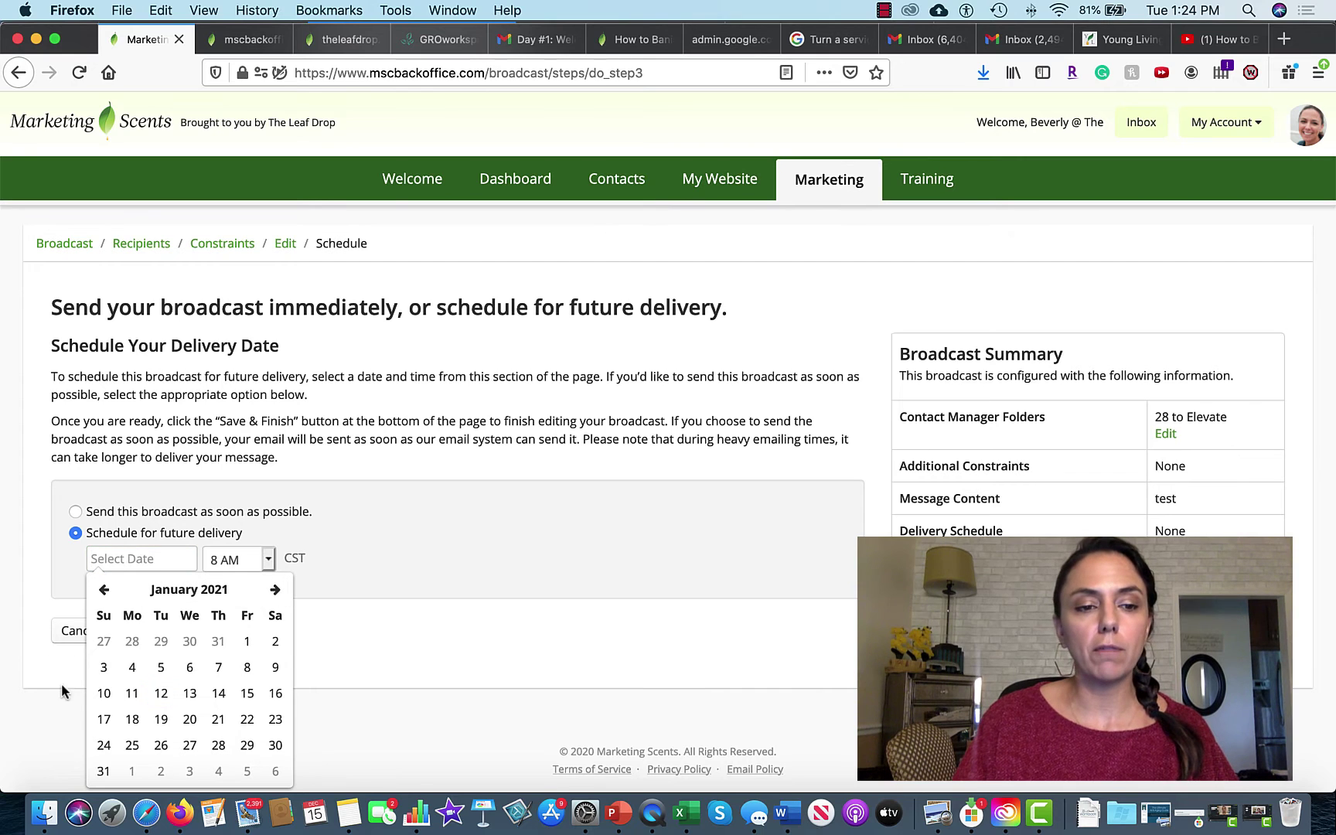
pyautogui.click(133, 667)
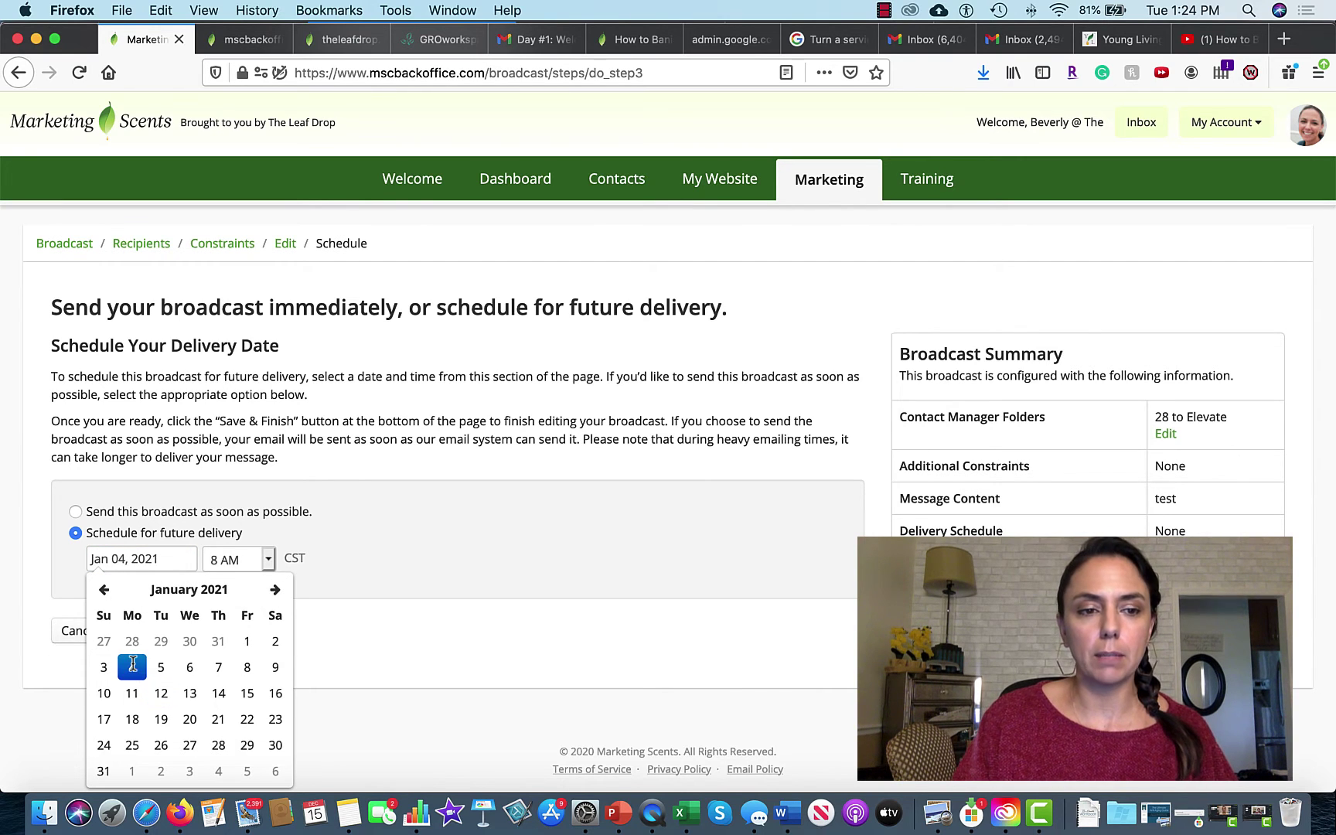
pyautogui.click(432, 586)
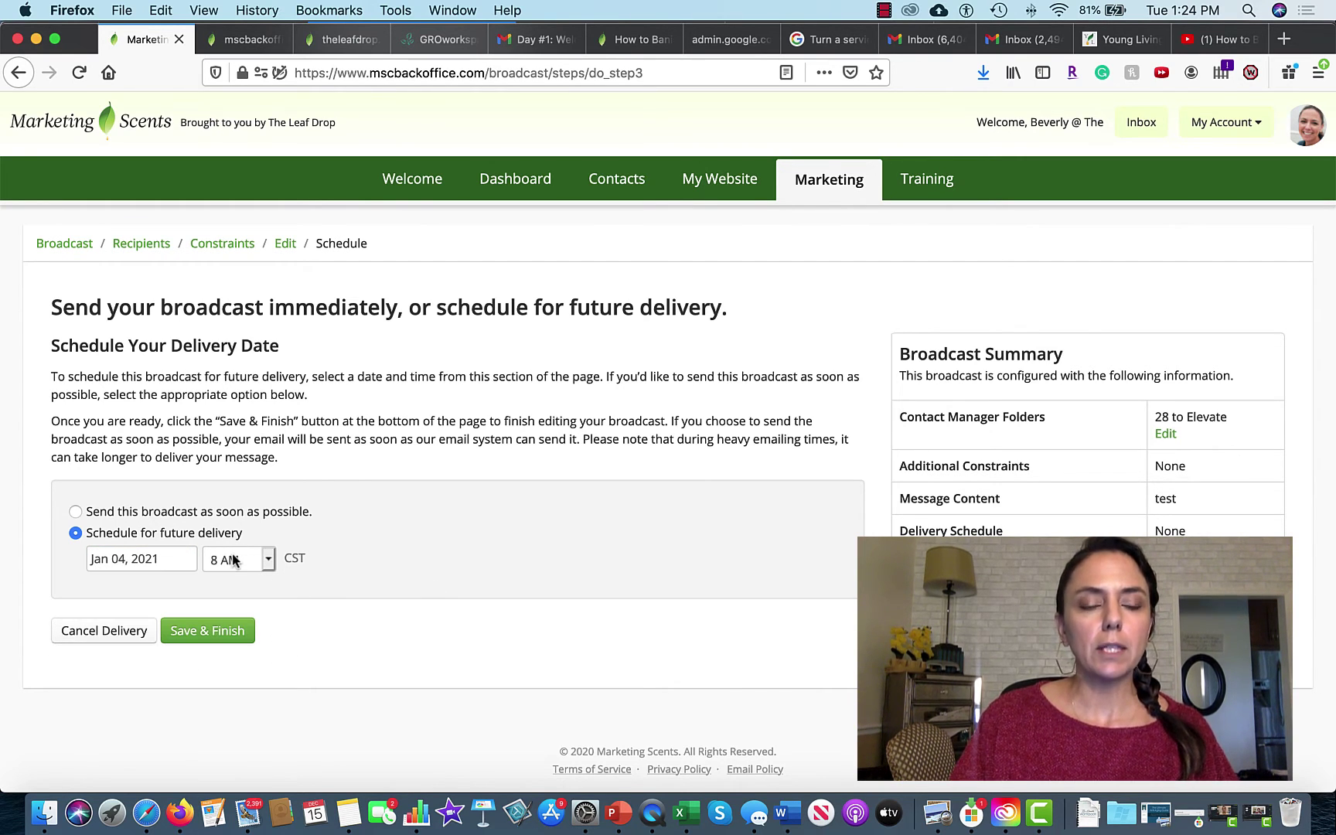